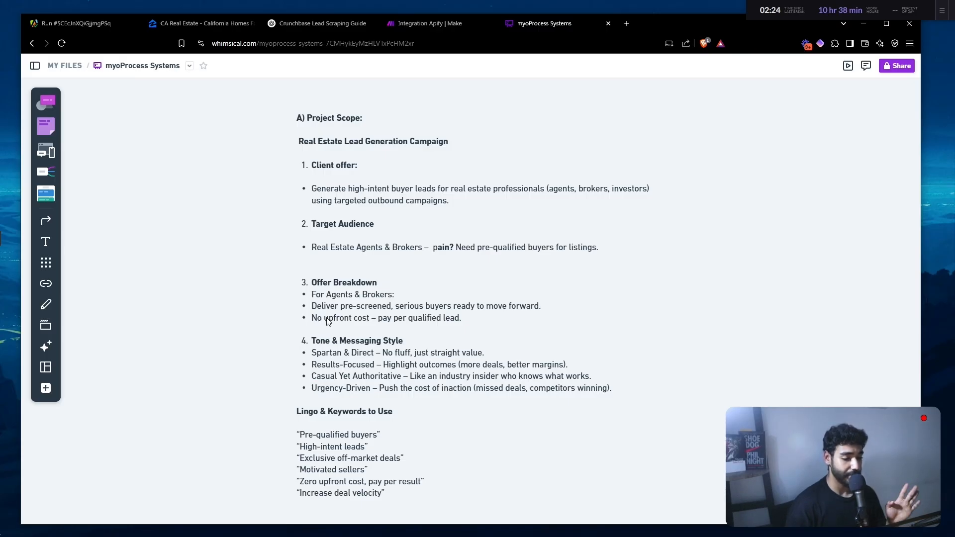
- Select the project scope notes, then pan right to the empty Execution Plan area
scroll(349, 320, "down", 1)
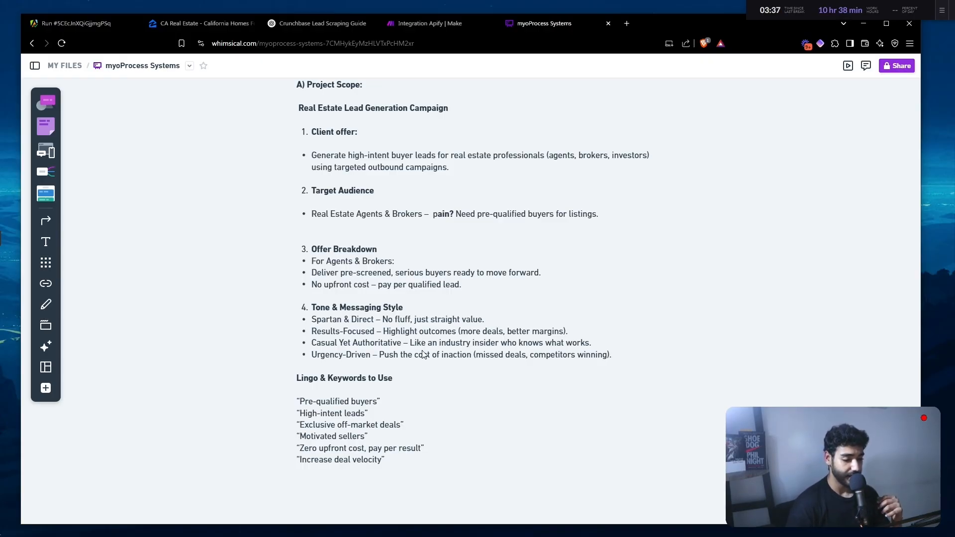
scroll(388, 434, "down", 1)
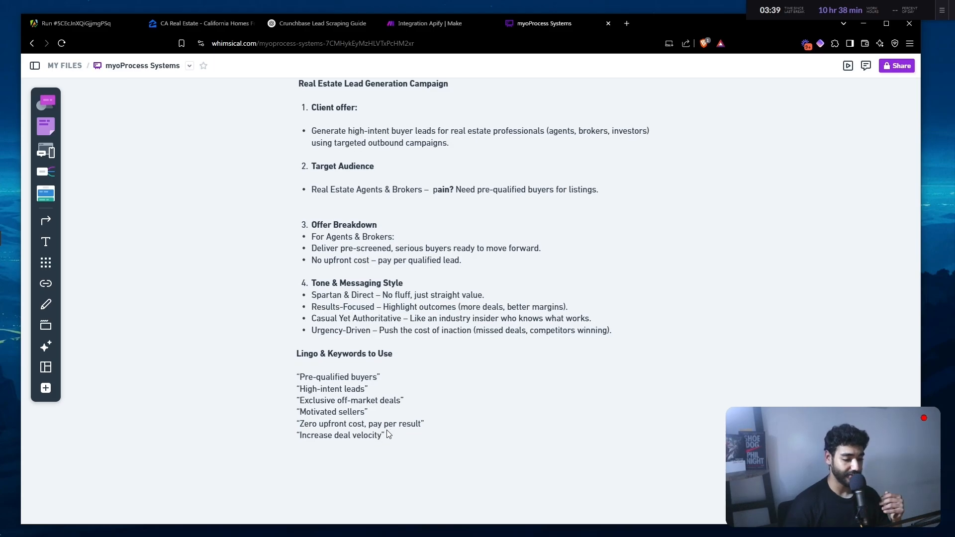
scroll(388, 434, "down", 1)
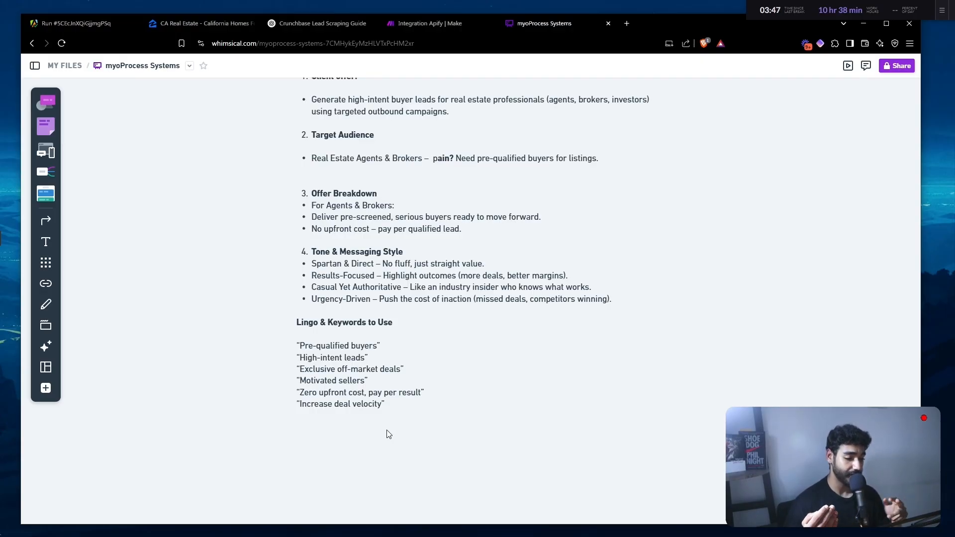
left_click(333, 405)
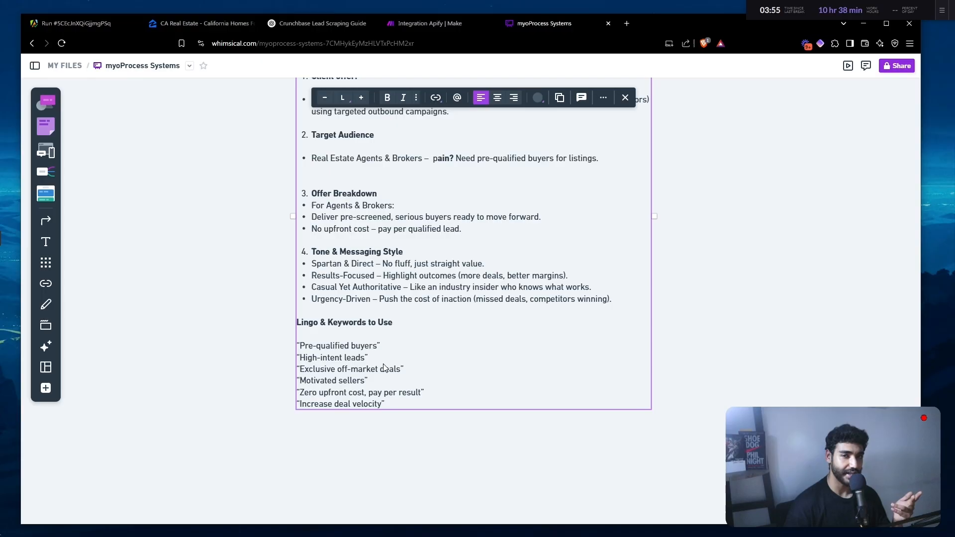
scroll(383, 367, "up", 1)
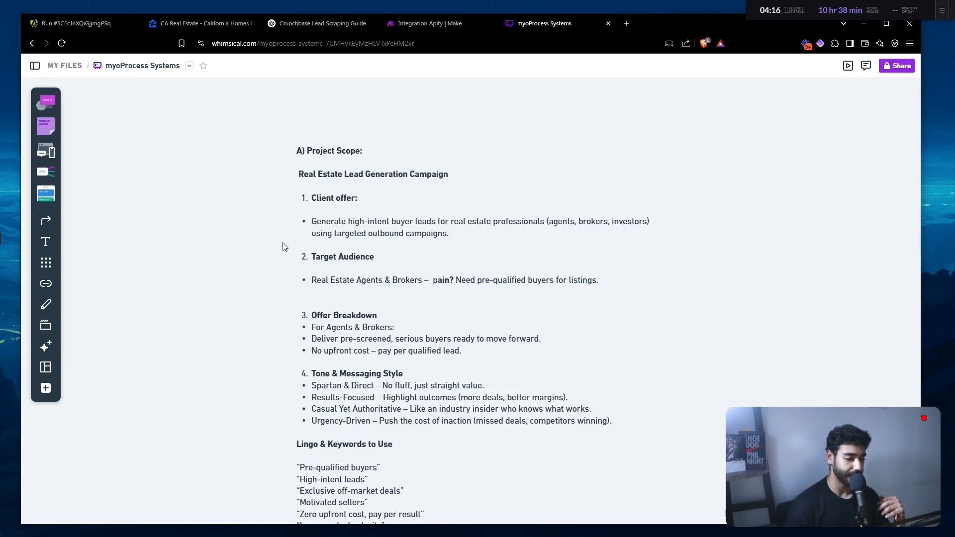
scroll(285, 247, "down", 1)
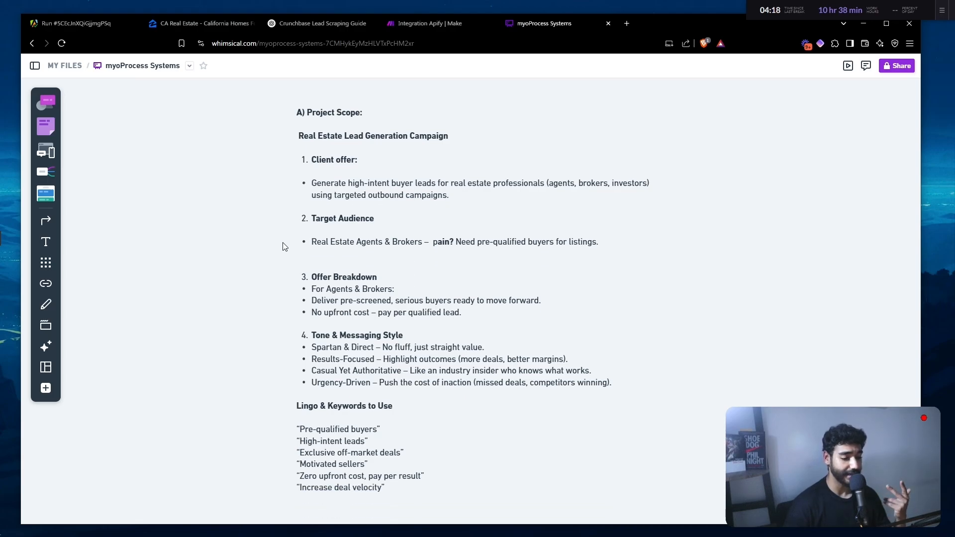
scroll(284, 247, "right", 1)
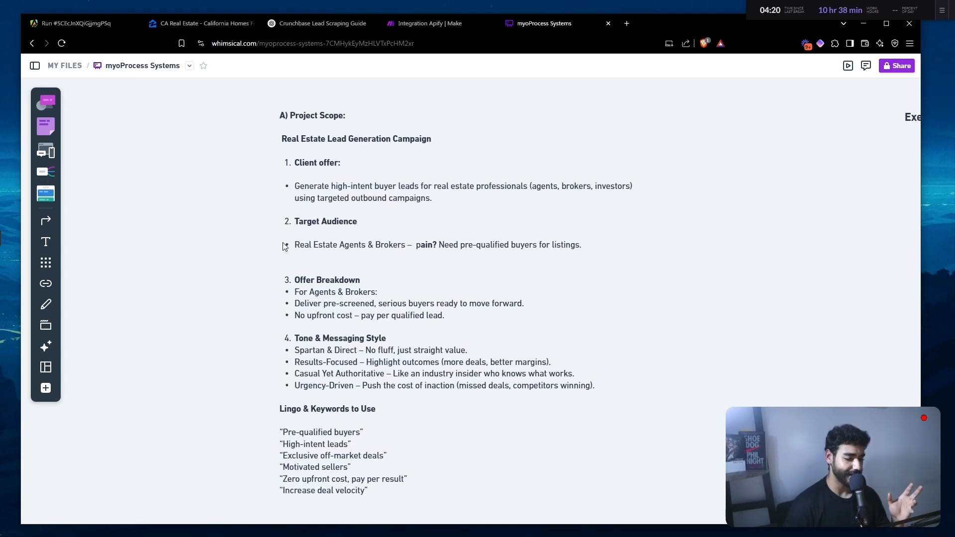
scroll(285, 247, "right", 5)
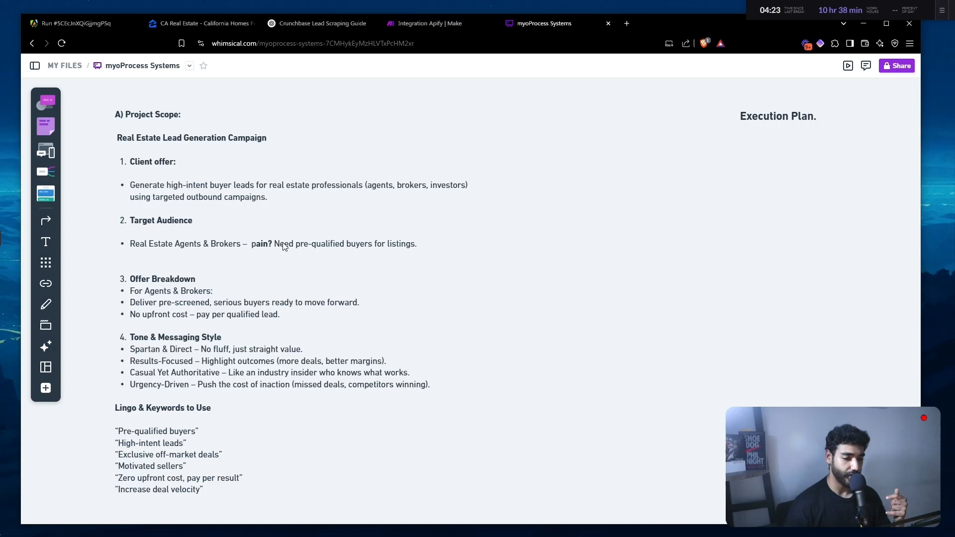
scroll(285, 246, "right", 4)
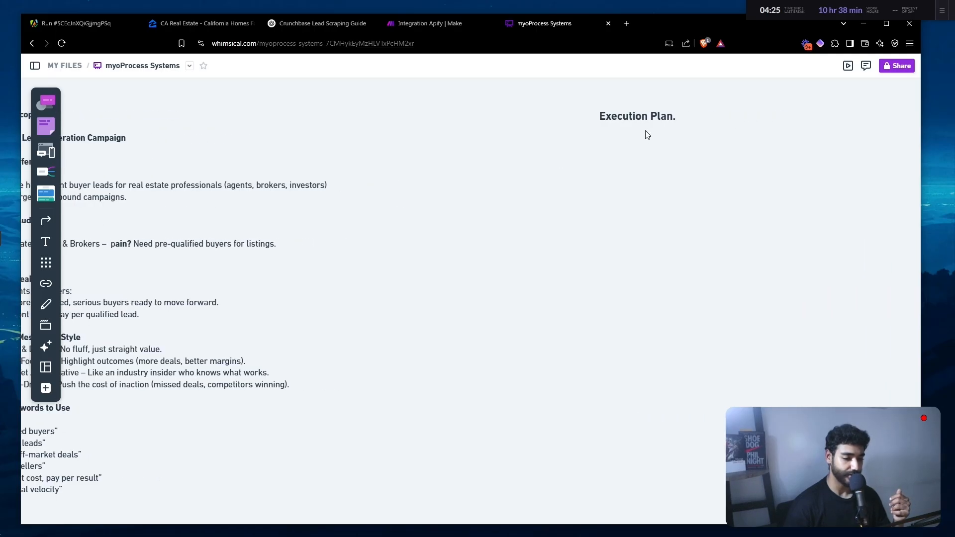
- Place a rectangle under the Execution Plan heading labelled 'Scrape Zillow'
left_click(45, 395)
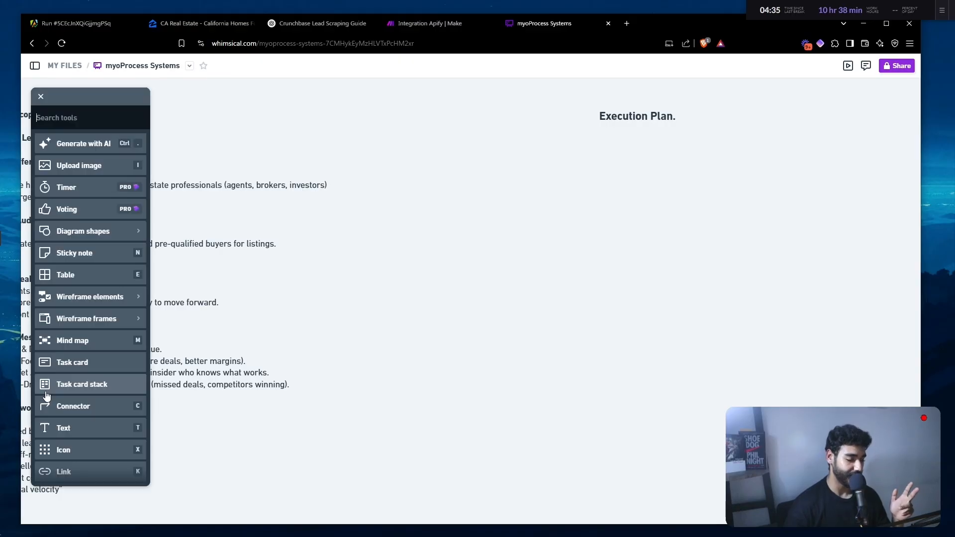
left_click(57, 230)
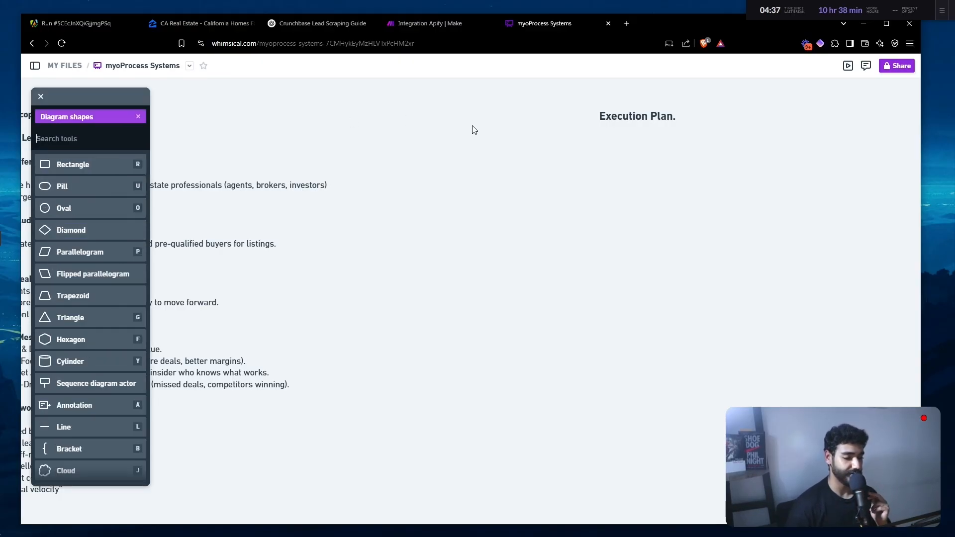
left_click(142, 165)
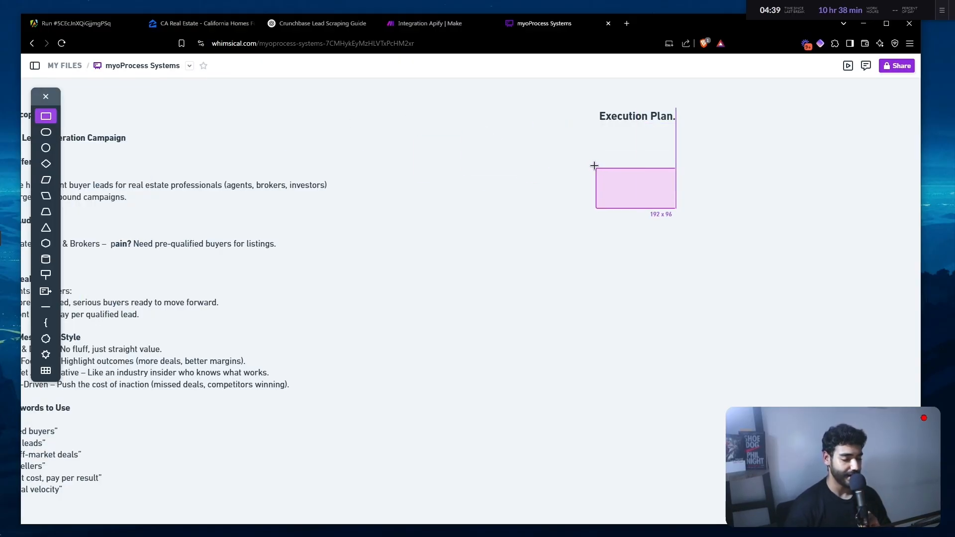
left_click(591, 169)
type("Scr")
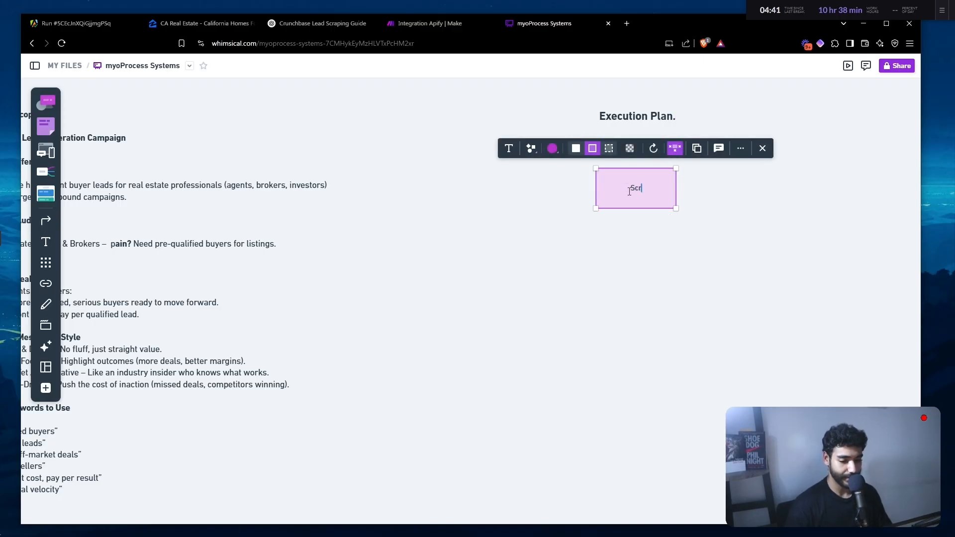
type("ape Zillow")
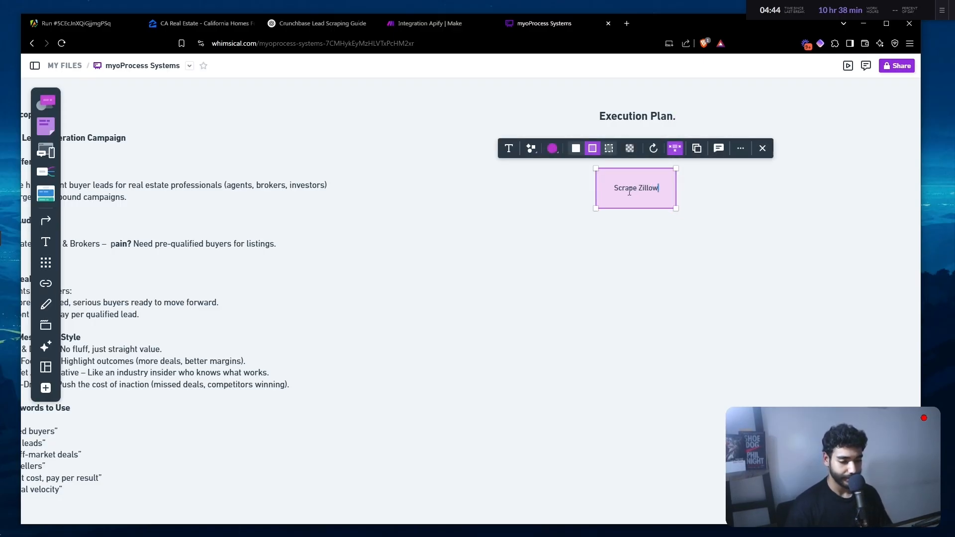
key("ctrl+a")
left_click(685, 243)
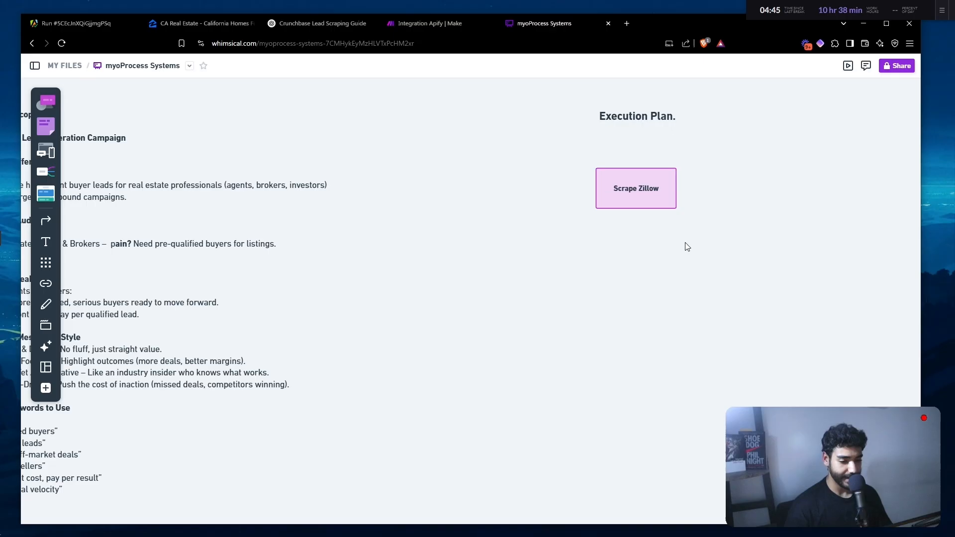
- Duplicate the Scrape Zillow box to its right to serve as the Enrich & Find Emails step
scroll(661, 221, "up", 5)
scroll(654, 198, "down", 5)
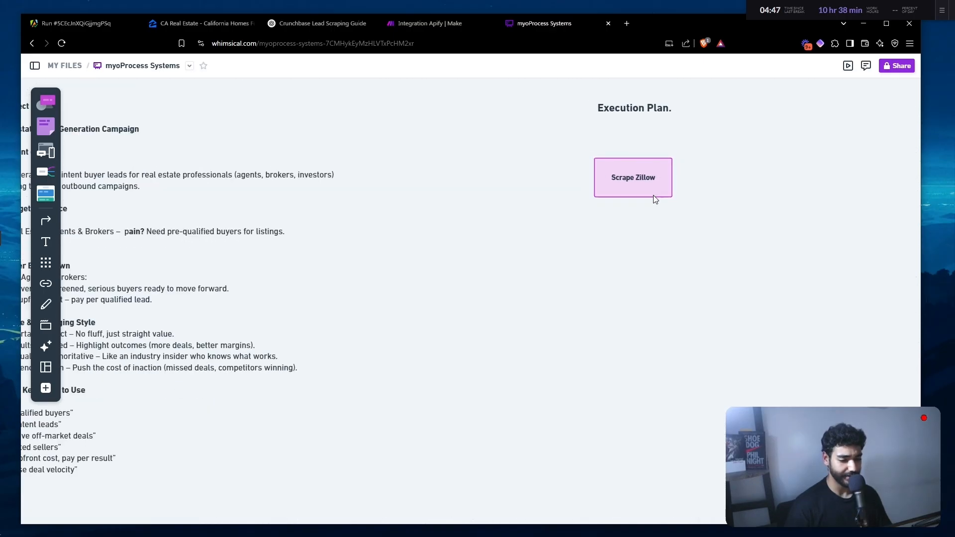
left_click(653, 195)
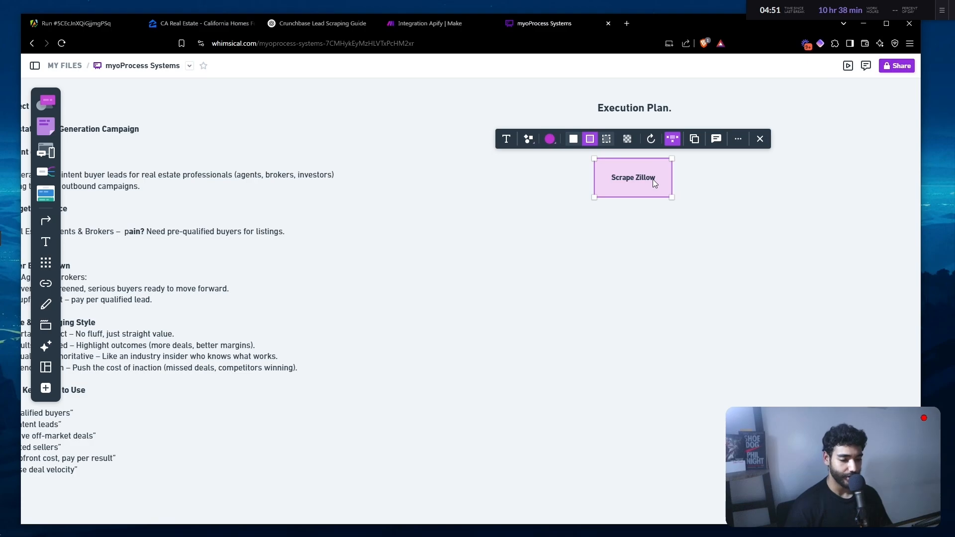
left_click_drag(652, 179, 774, 184)
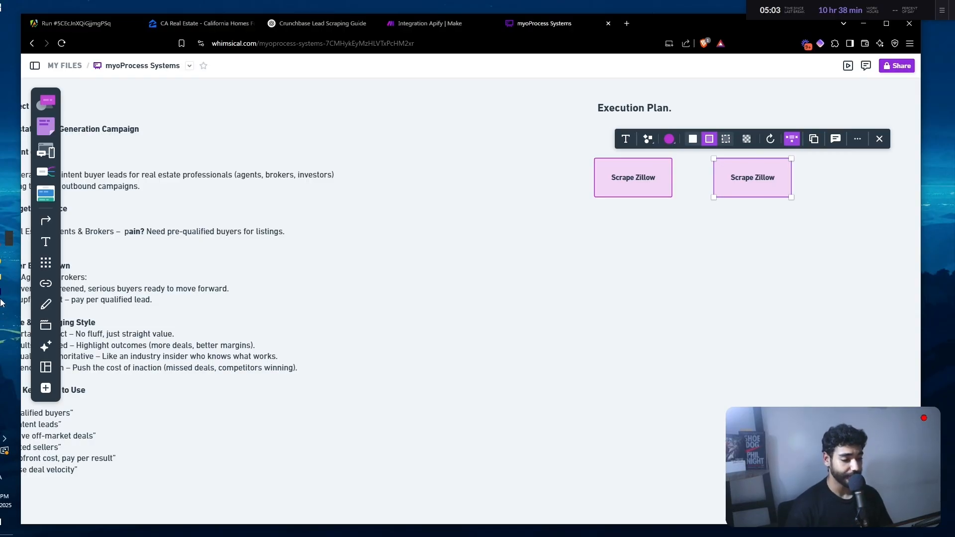
mouse_move(7, 306)
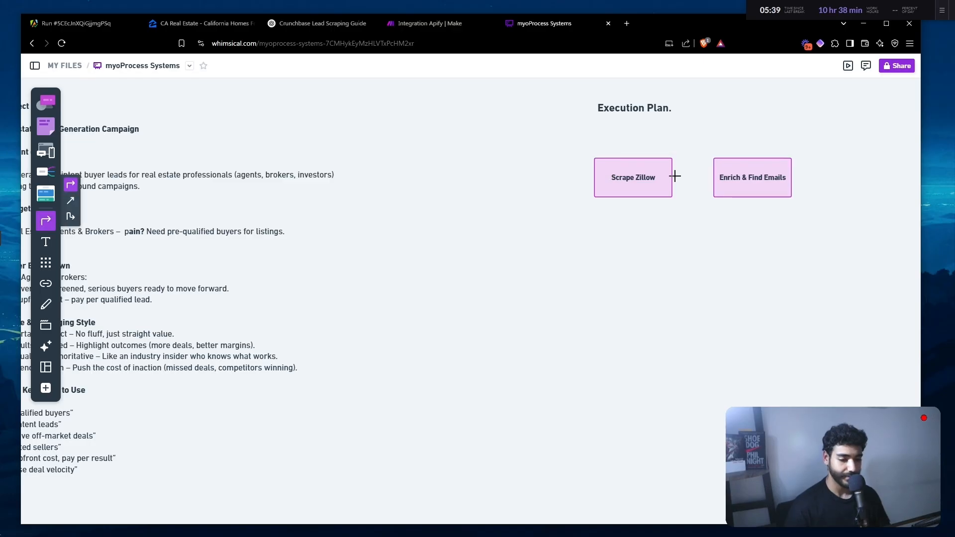
- Connect Scrape Zillow to Enrich & Find Emails with an arrow
left_click_drag(680, 178, 708, 177)
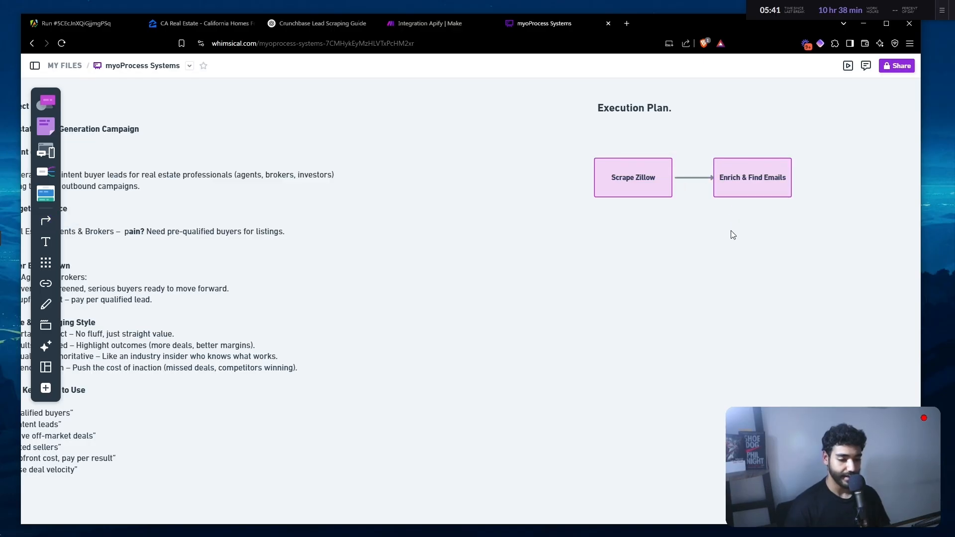
scroll(733, 234, "right", 2)
scroll(695, 181, "right", 3)
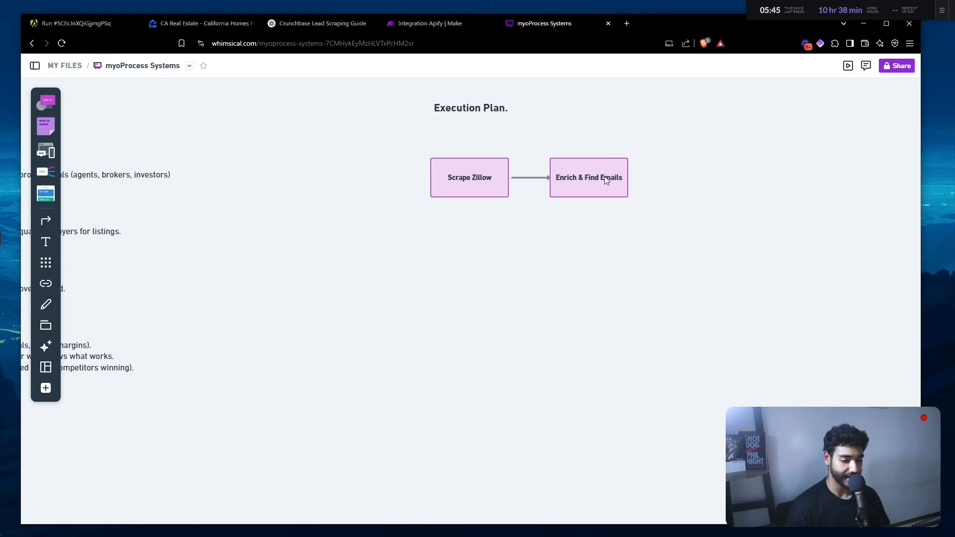
- Draw an arrow from Enrich & Find Emails and add a copied box labelled 'Clean Company Names'
left_click_drag(637, 178, 675, 178)
left_click_drag(595, 184, 735, 185)
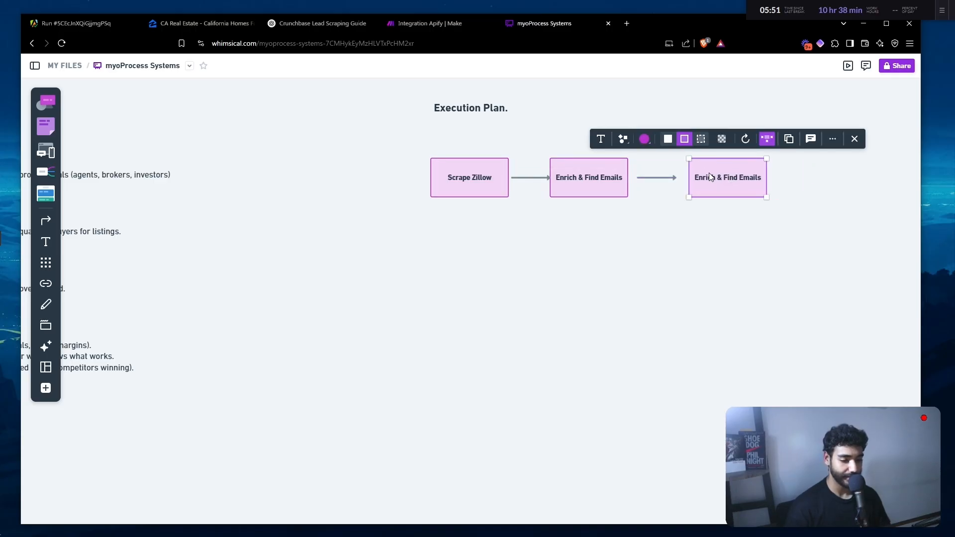
key("Return")
type("Clean Company Names")
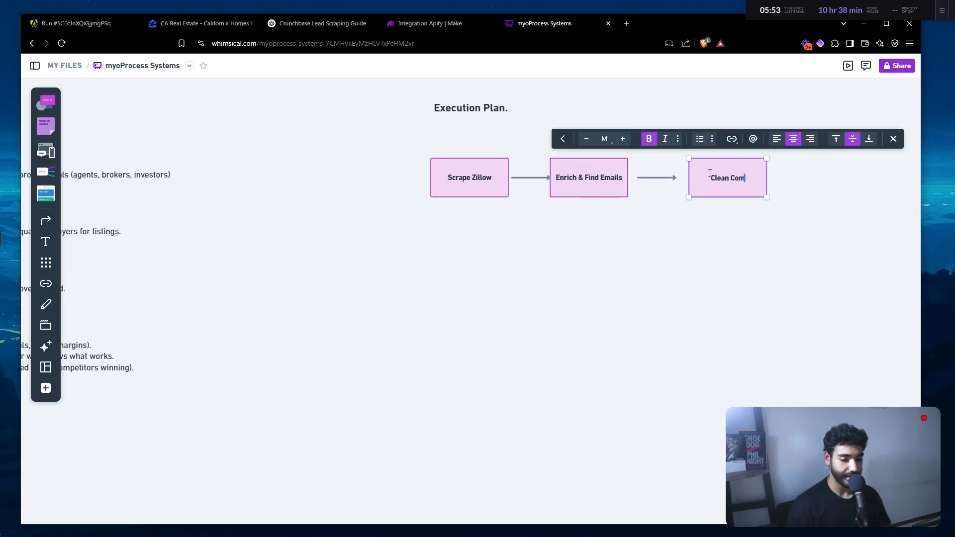
left_click(726, 245)
scroll(727, 246, "right", 1)
scroll(727, 246, "down", 1)
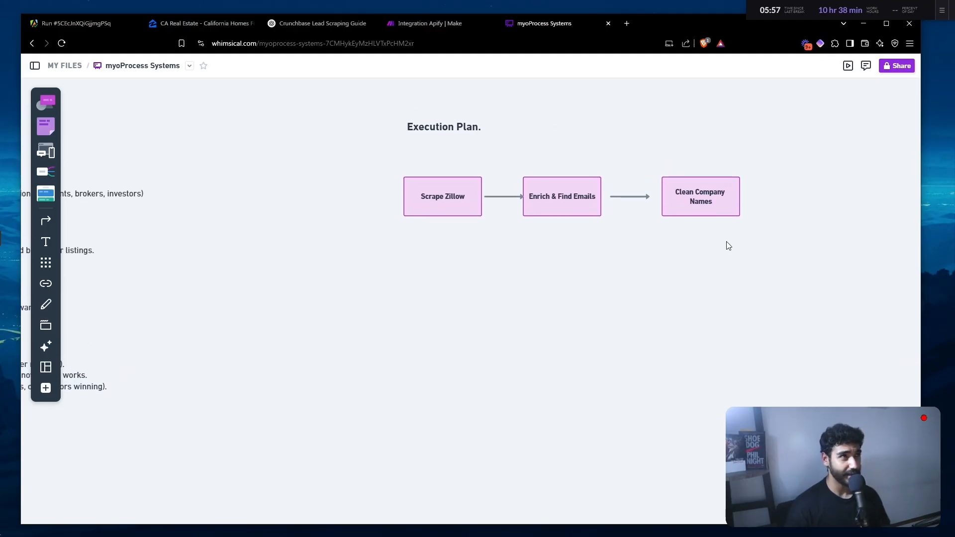
scroll(728, 246, "down", 1)
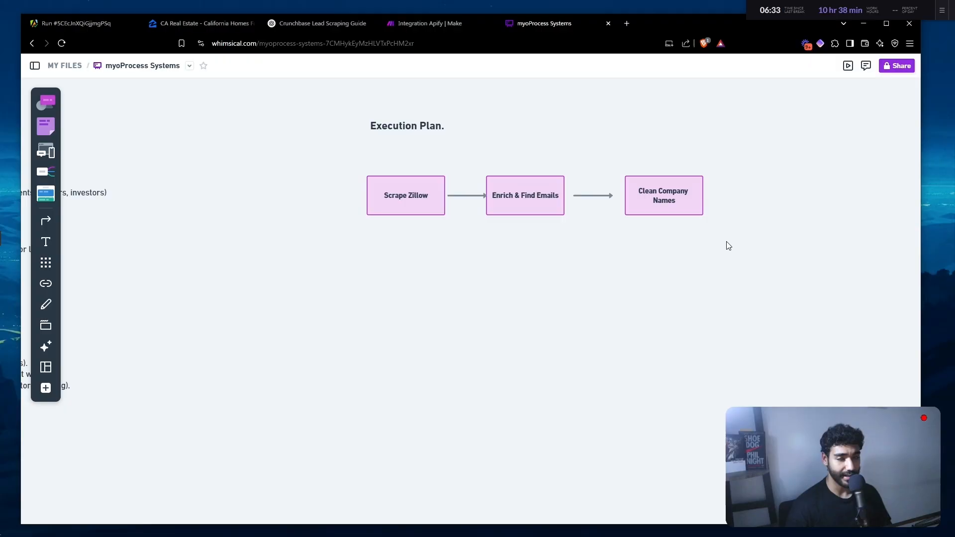
- Draw an arrow out of Clean Company Names and place a copy of the box after it
left_click_drag(750, 209, 709, 224)
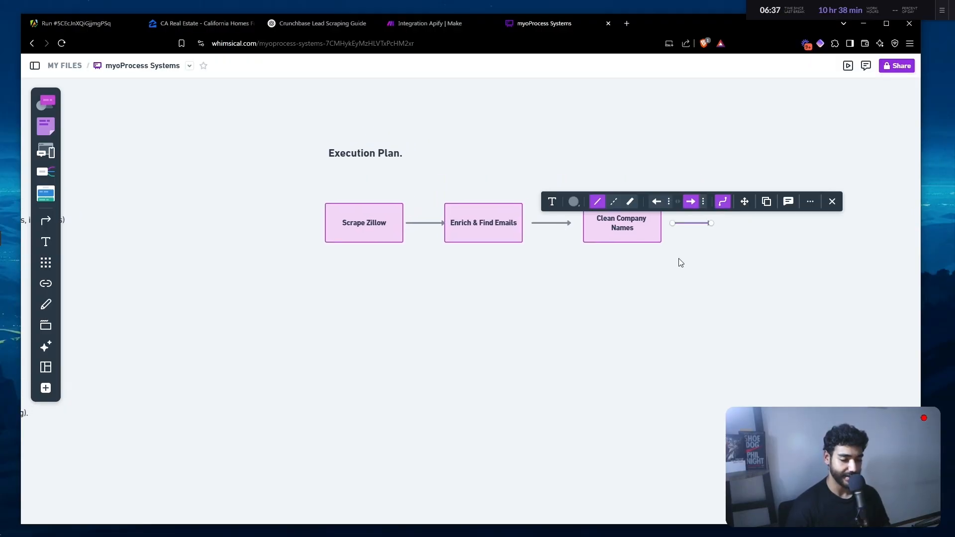
scroll(635, 292, "right", 2)
left_click(600, 249)
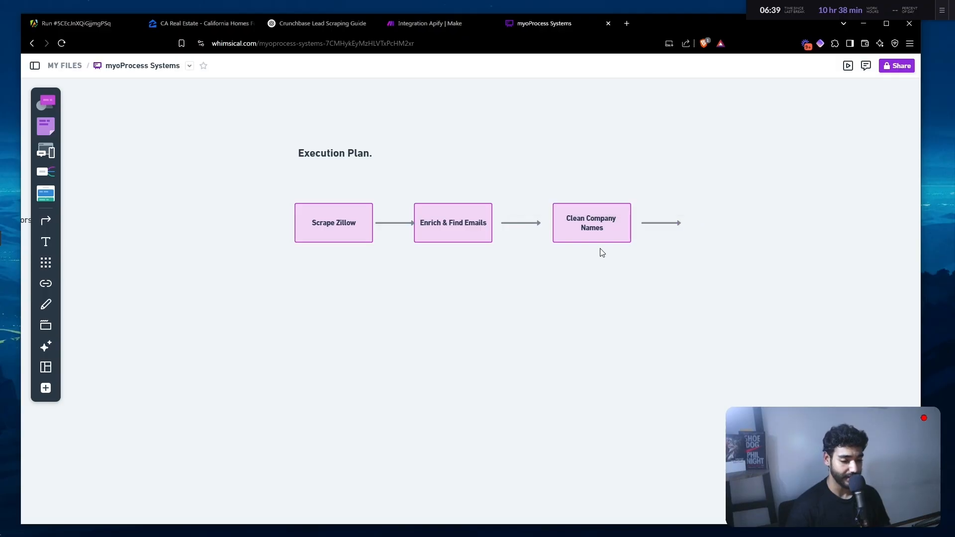
left_click_drag(608, 236, 748, 232)
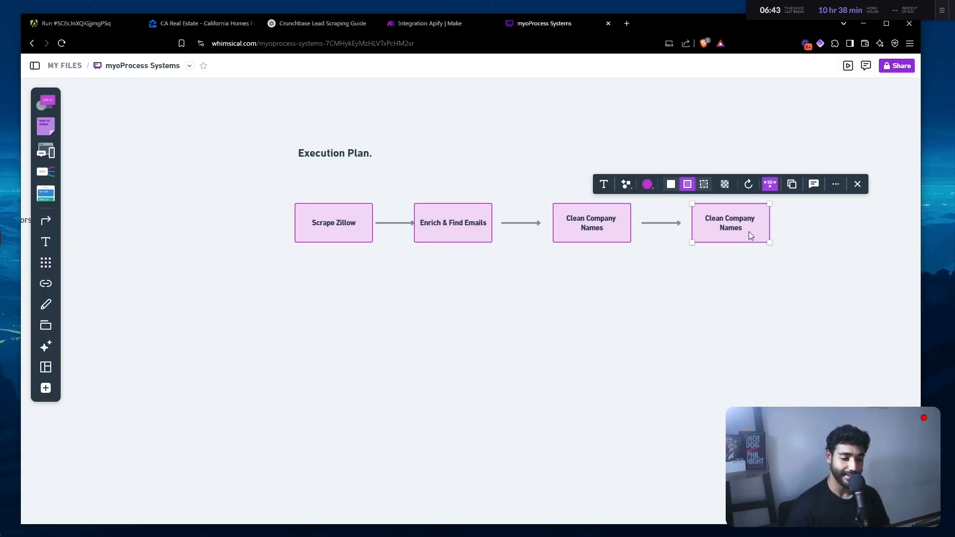
- Relabel the new box 'Dream Email Generated' and nudge the Execution Plan. title down
double_click(741, 229)
left_click(742, 229)
key("ctrl+a")
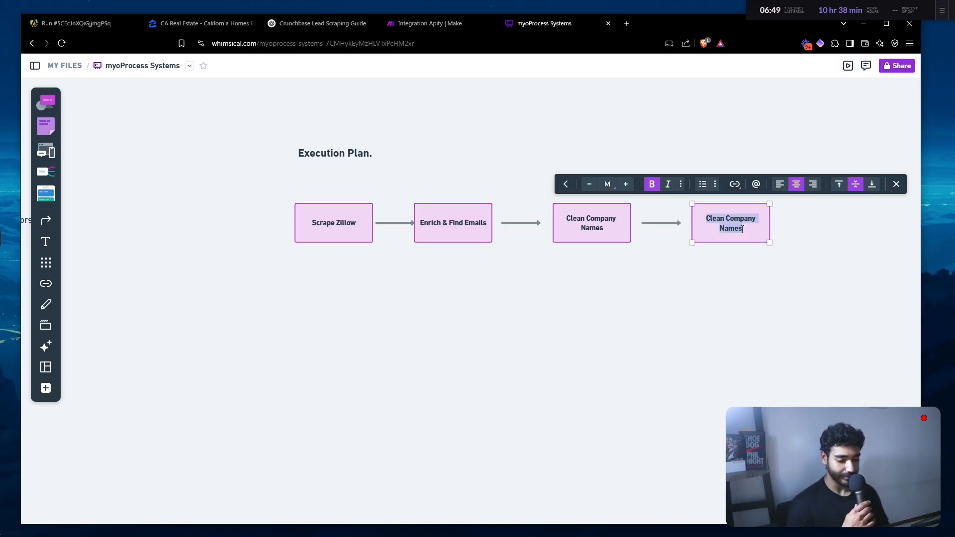
type("Dream Email")
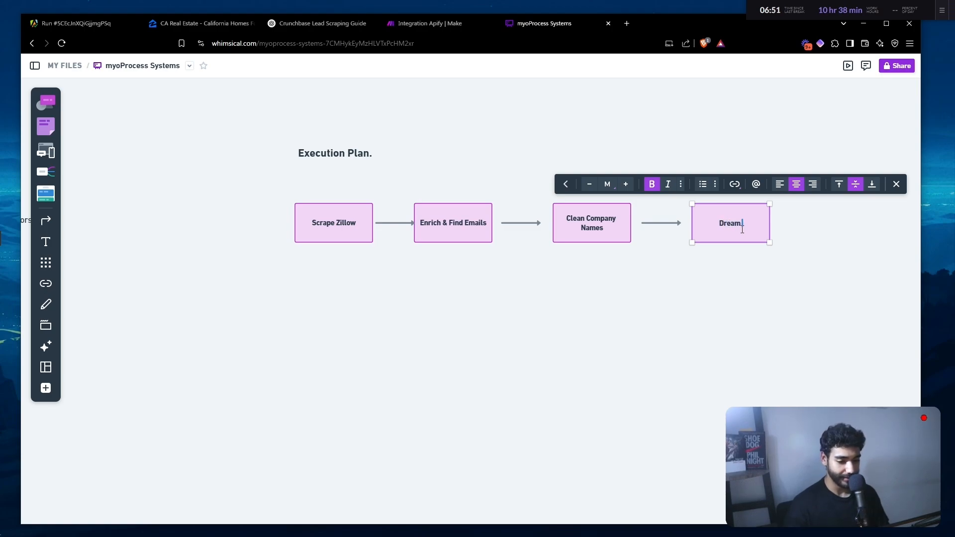
type(" Generated")
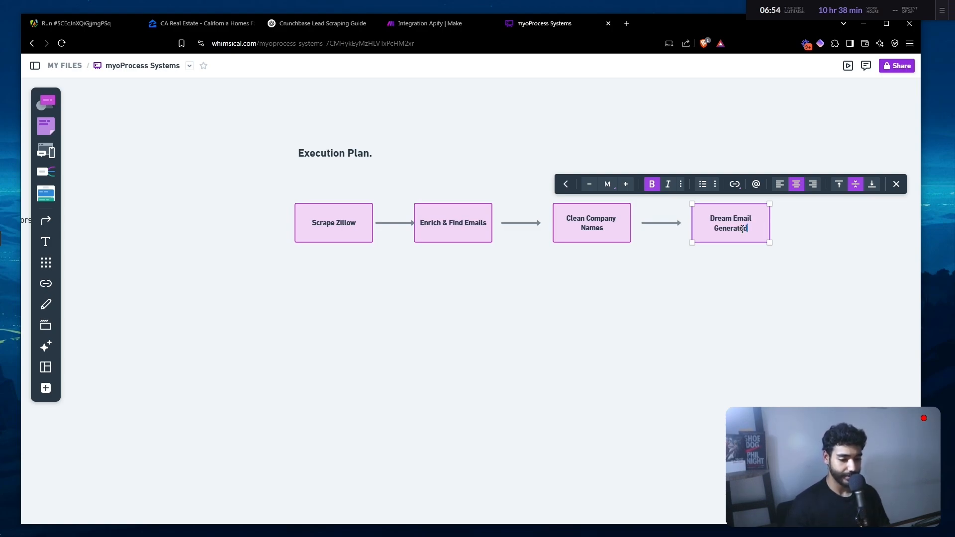
left_click(741, 291)
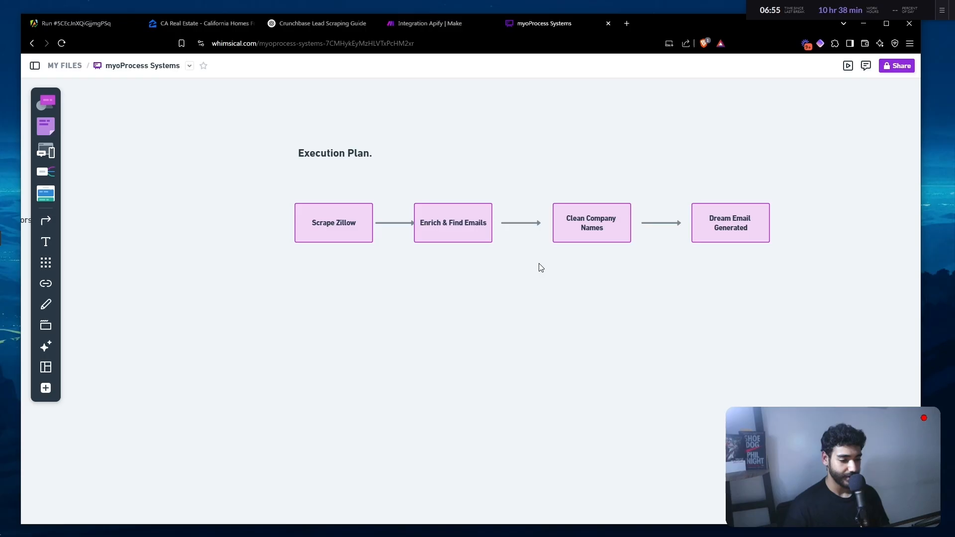
left_click_drag(346, 153, 345, 173)
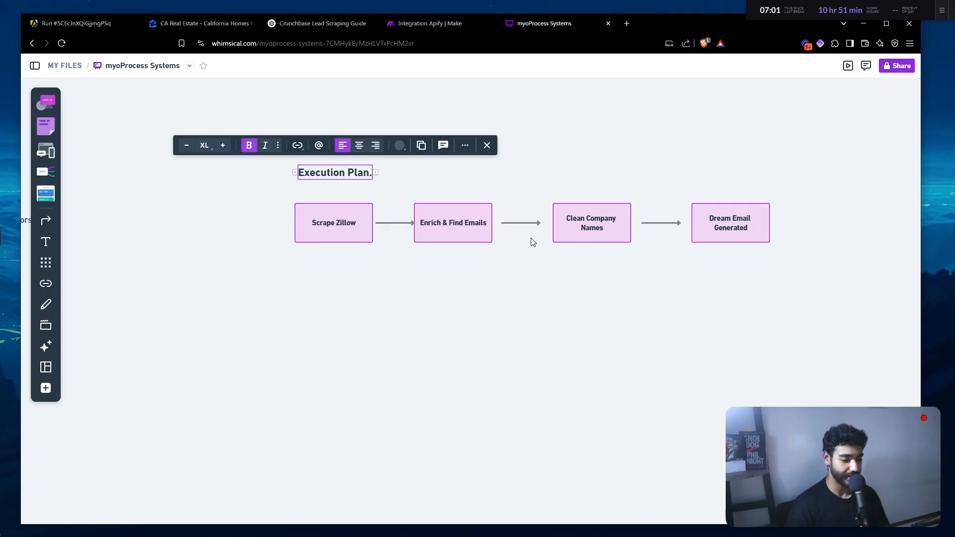
- Nudge the Enrich & Find Emails box a few pixels right, then clear the selection
left_click(489, 230)
left_click_drag(485, 231, 490, 231)
left_click(490, 231)
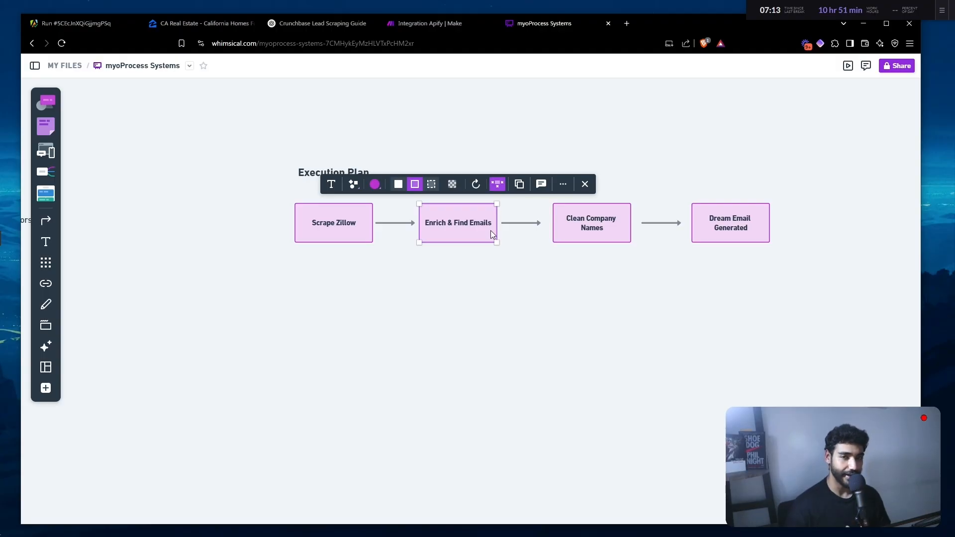
left_click(561, 326)
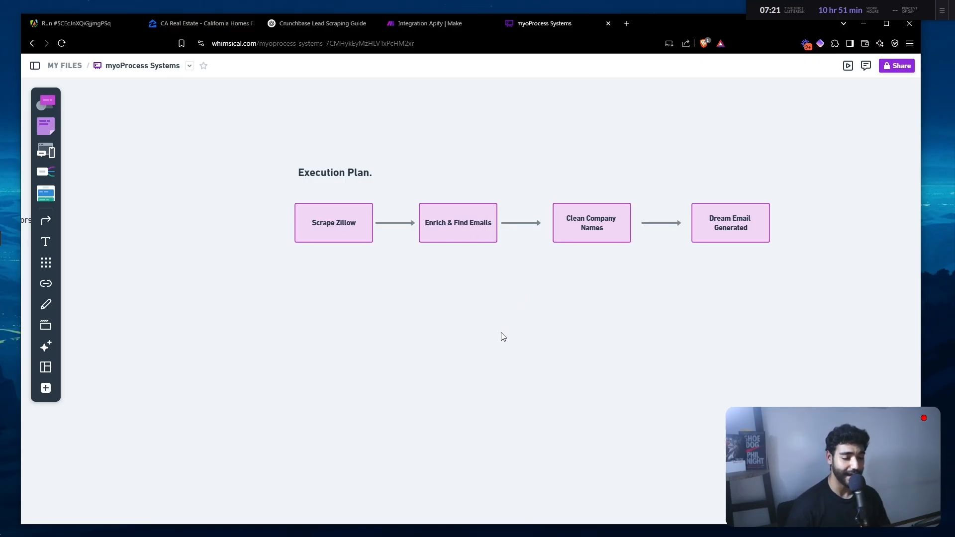
scroll(501, 336, "up", 1)
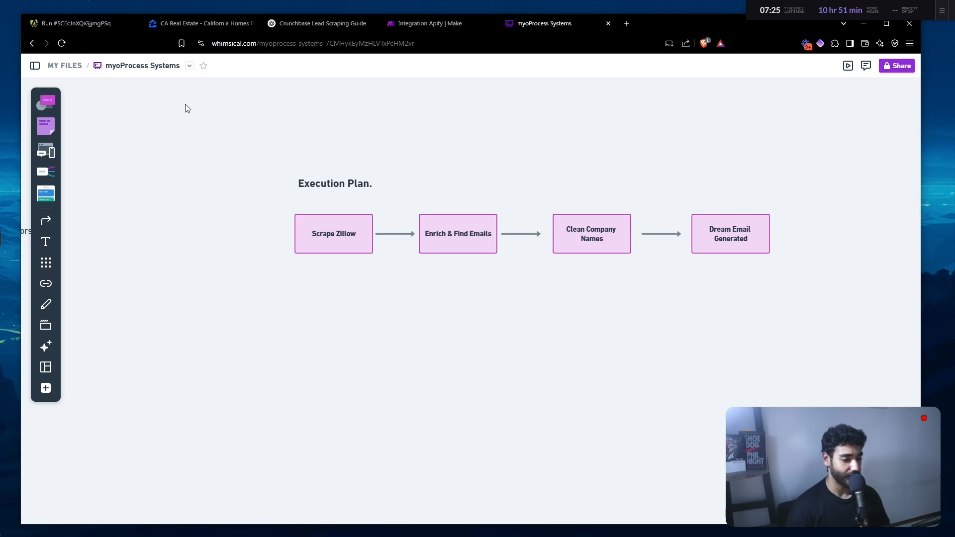
- Load apify.com in a new tab and go to the Apify Console
key("ctrl+t")
type("apify.com")
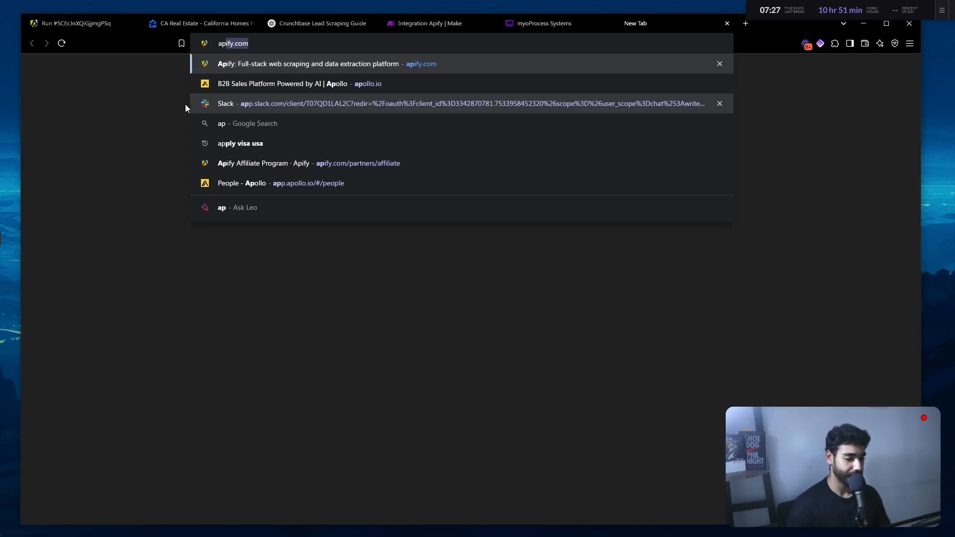
key("Return")
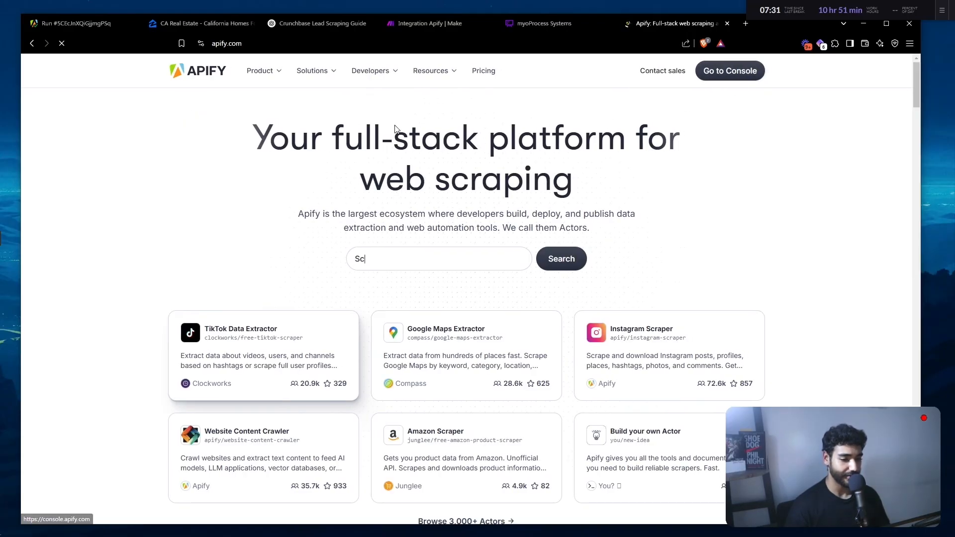
mouse_move(297, 81)
left_click(727, 71)
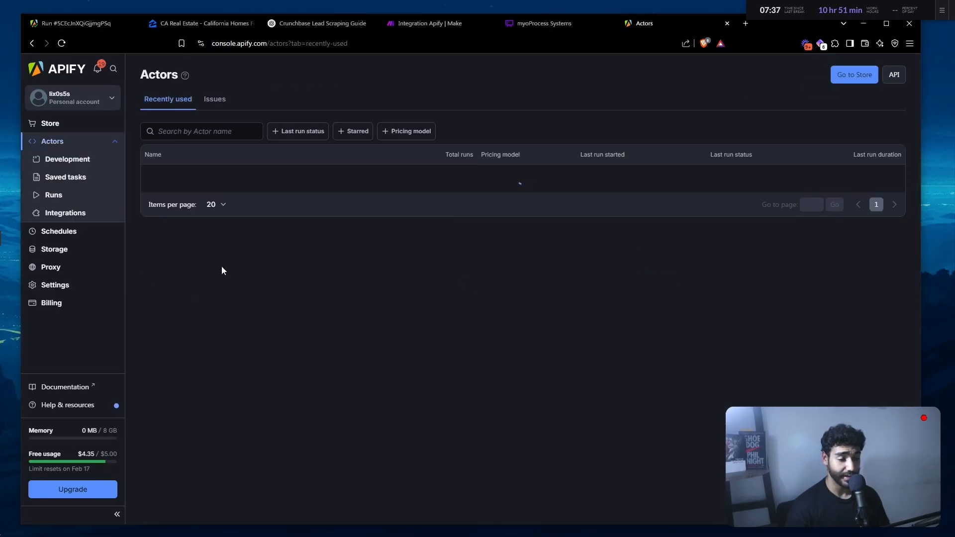
- Open the Zillow Search Scraper actor page from the existing scraper run
left_click(58, 27)
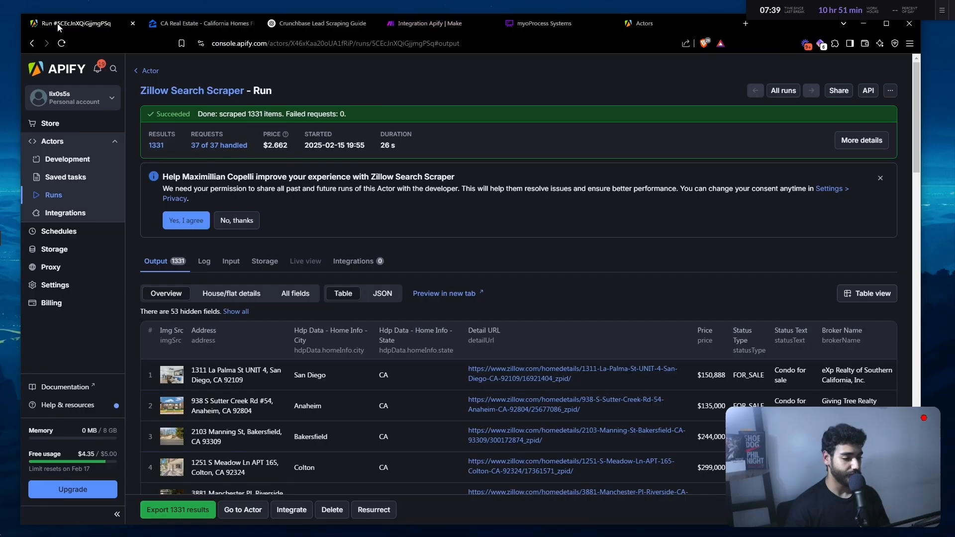
scroll(250, 306, "down", 2)
scroll(251, 306, "up", 2)
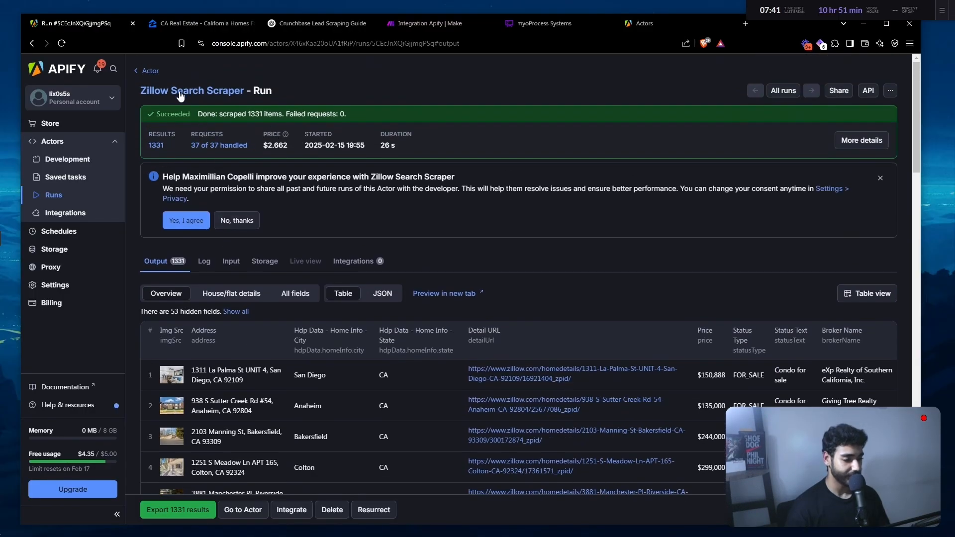
left_click(231, 93)
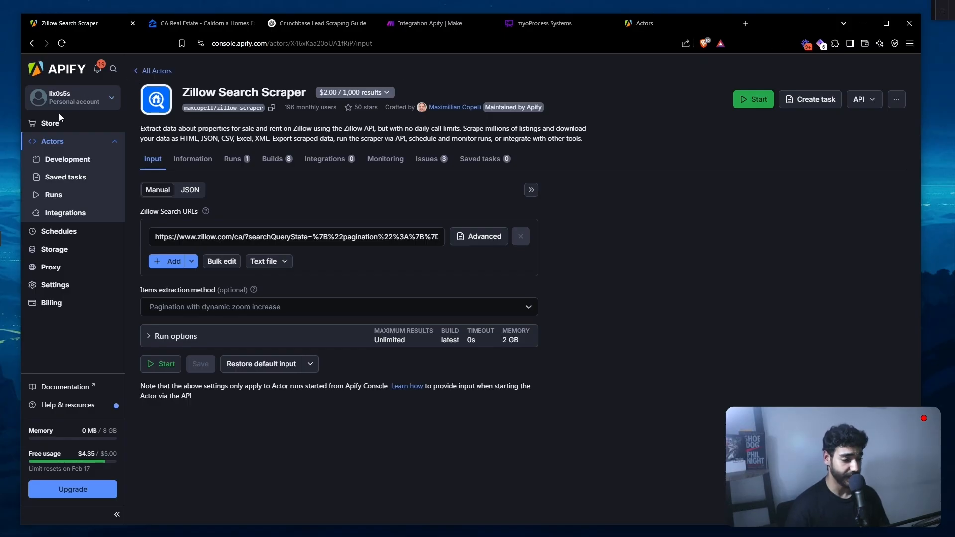
- Search the Apify Store for 'zILLOW' and open the Zillow Search Scraper actor
left_click(51, 123)
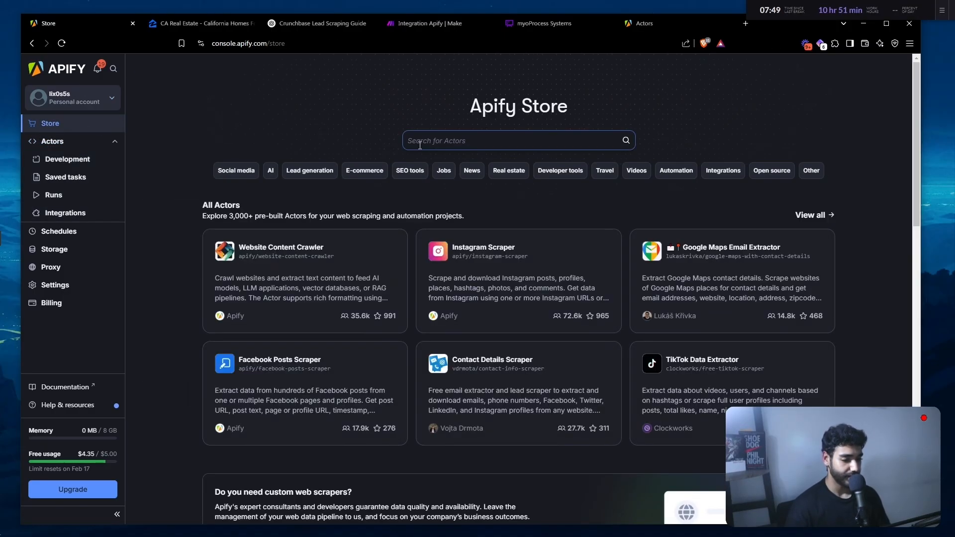
left_click(421, 144)
type("zILLOW")
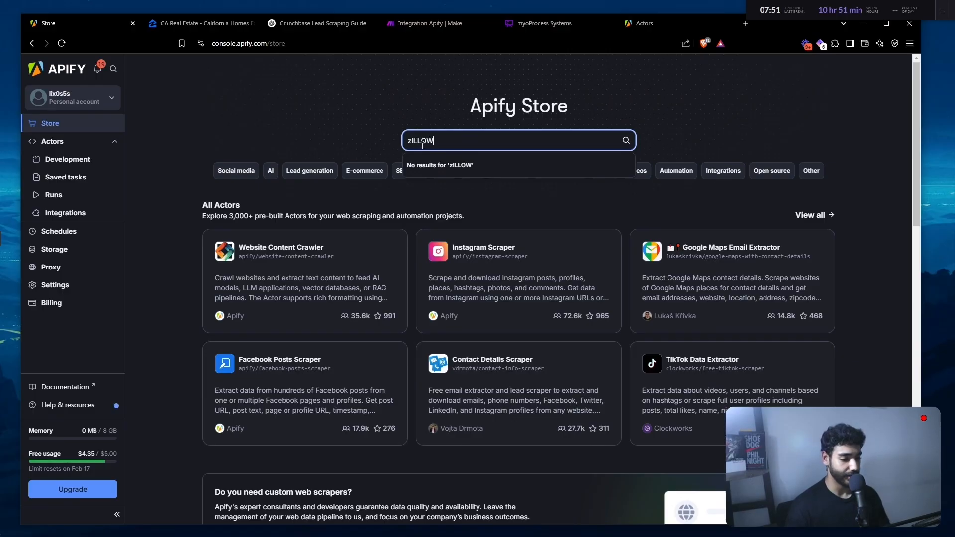
key("Return")
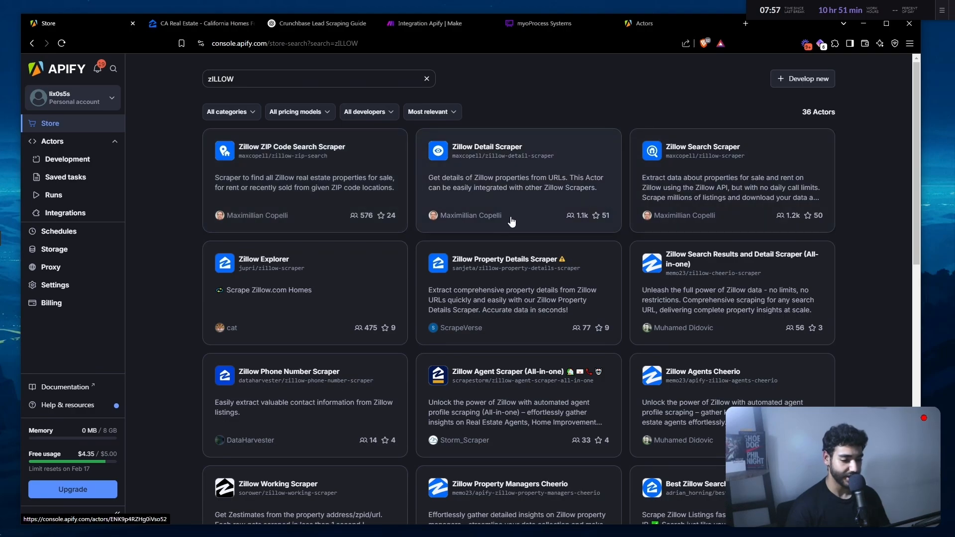
left_click(562, 215)
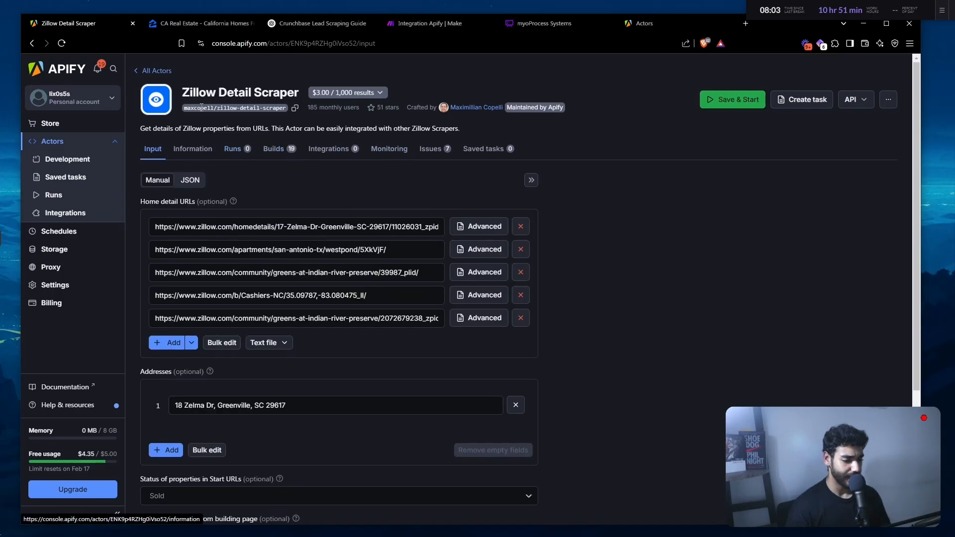
left_click(151, 71)
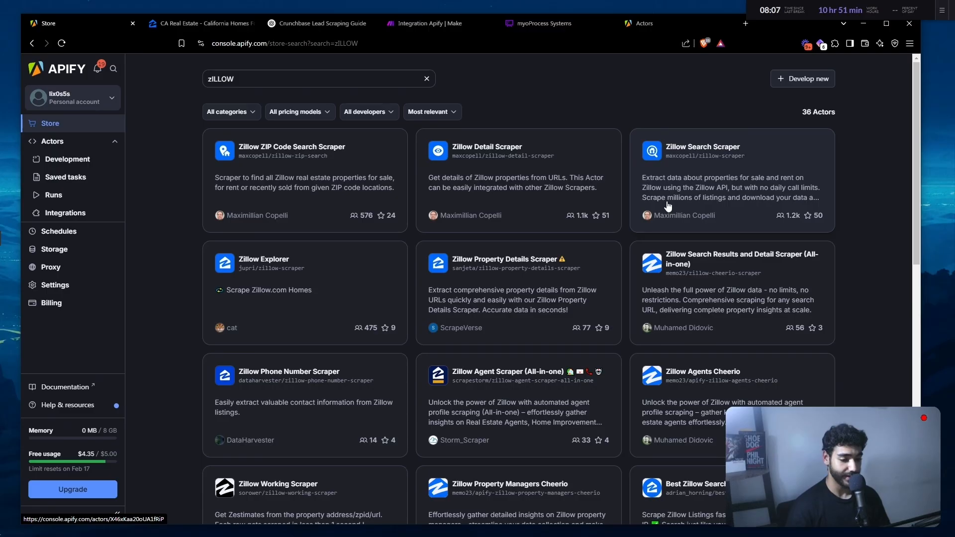
left_click(668, 205)
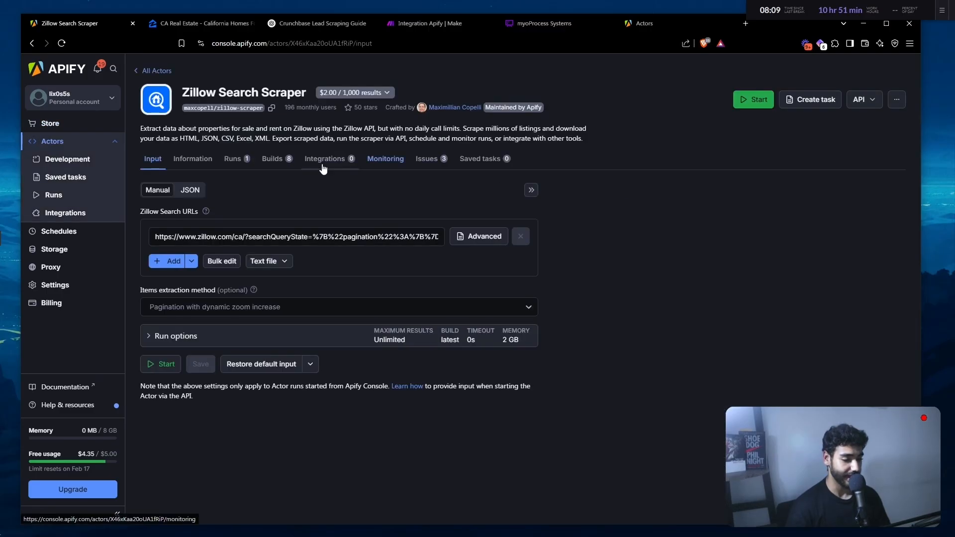
- Open the actor's completed 1,331-result run from its Runs list
left_click_drag(196, 93, 339, 99)
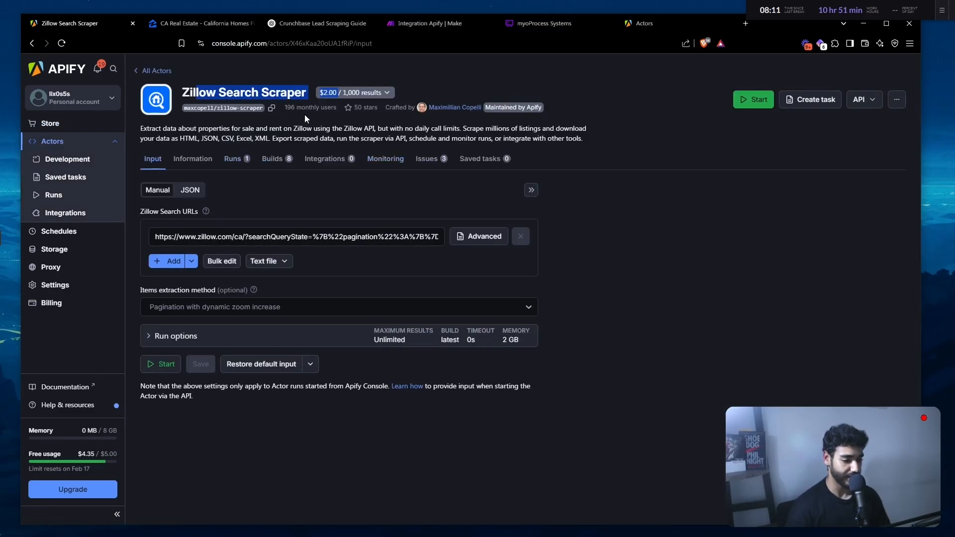
left_click(233, 160)
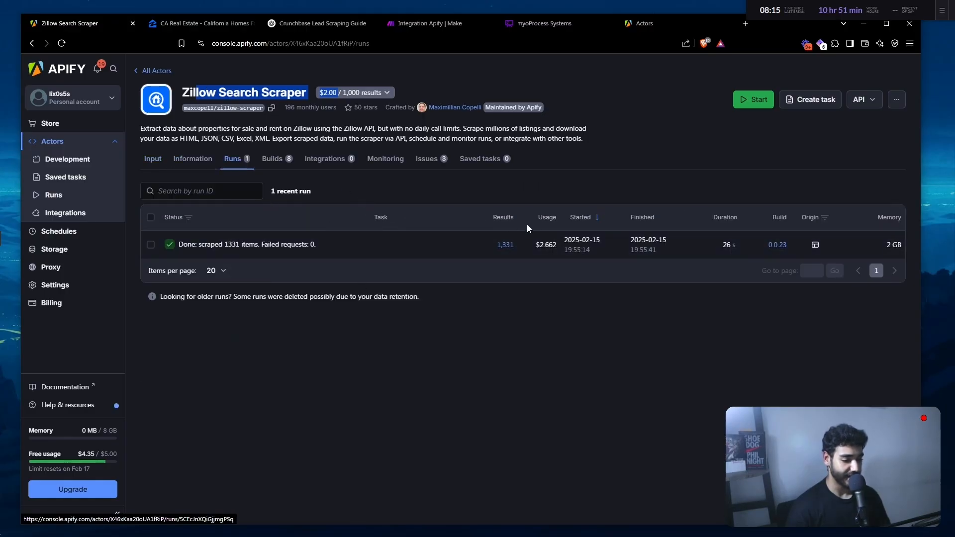
left_click(474, 248)
- Enlarge the Output table and open the first listing's Zillow page
scroll(261, 318, "down", 3)
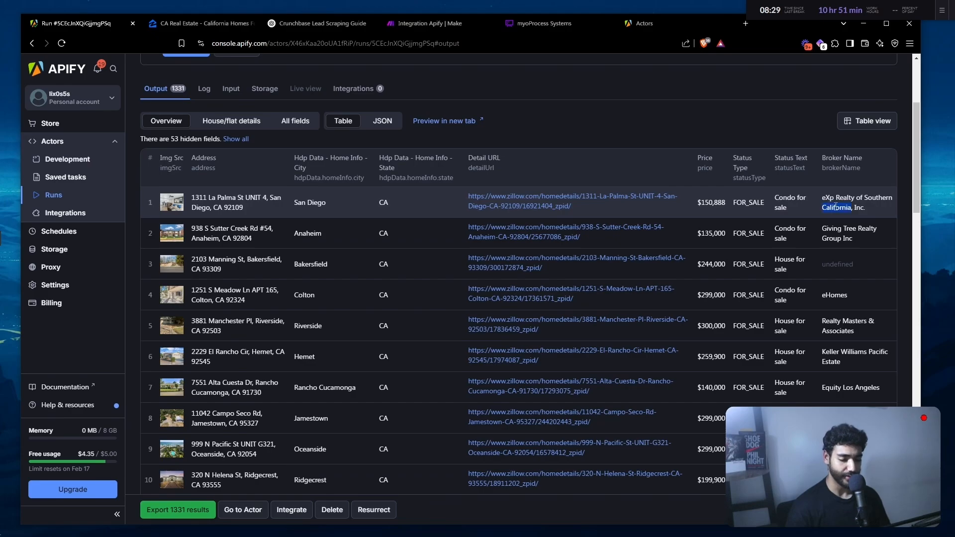
key("ctrl+plus")
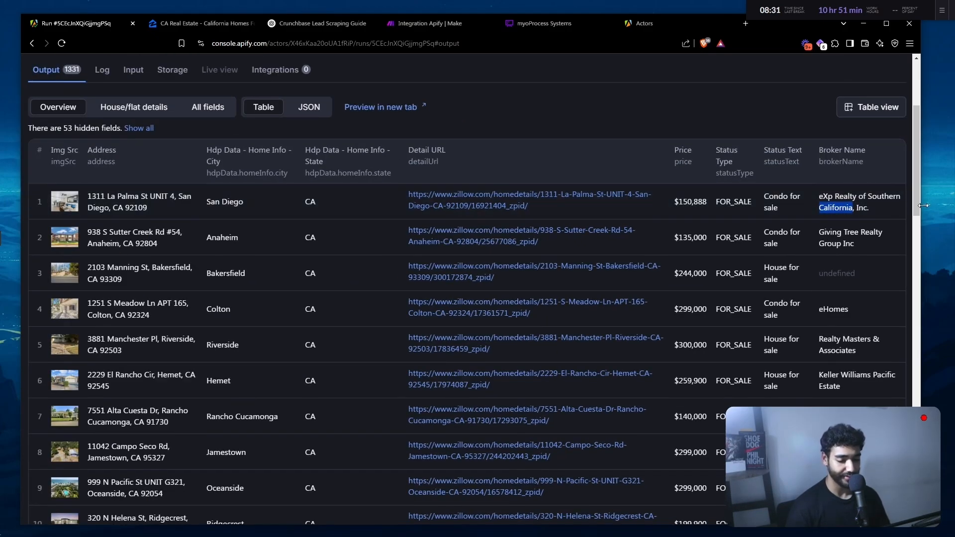
double_click(854, 273)
scroll(854, 274, "down", 3)
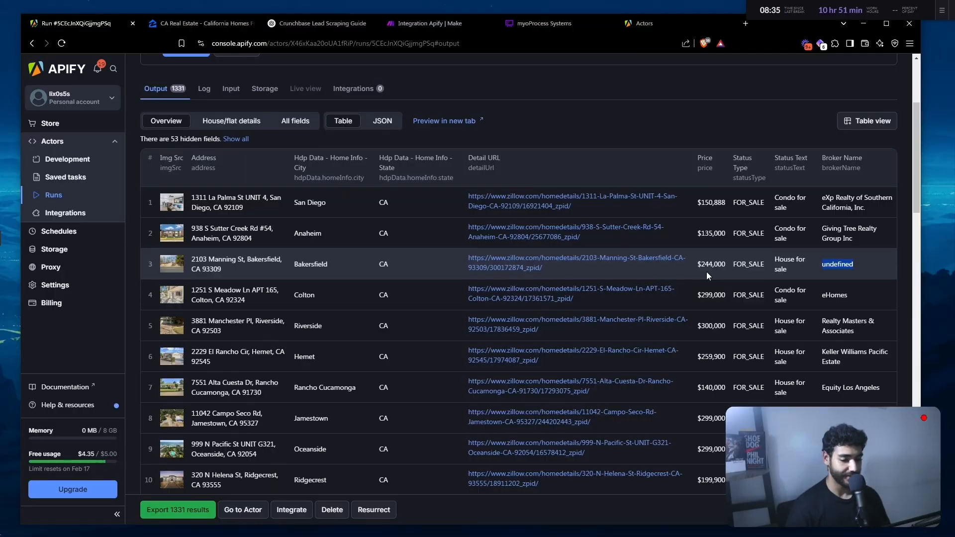
scroll(572, 288, "down", 2)
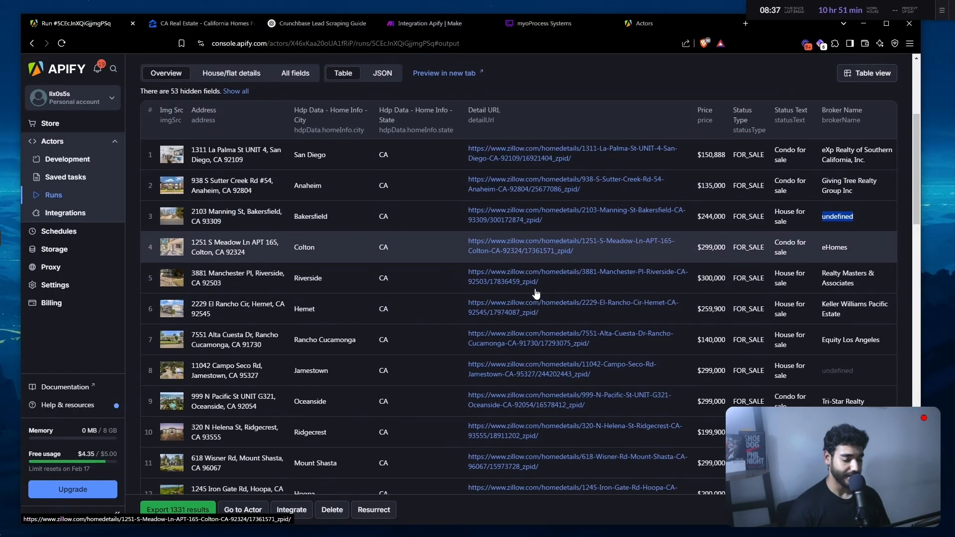
scroll(536, 295, "up", 3)
left_click(538, 238)
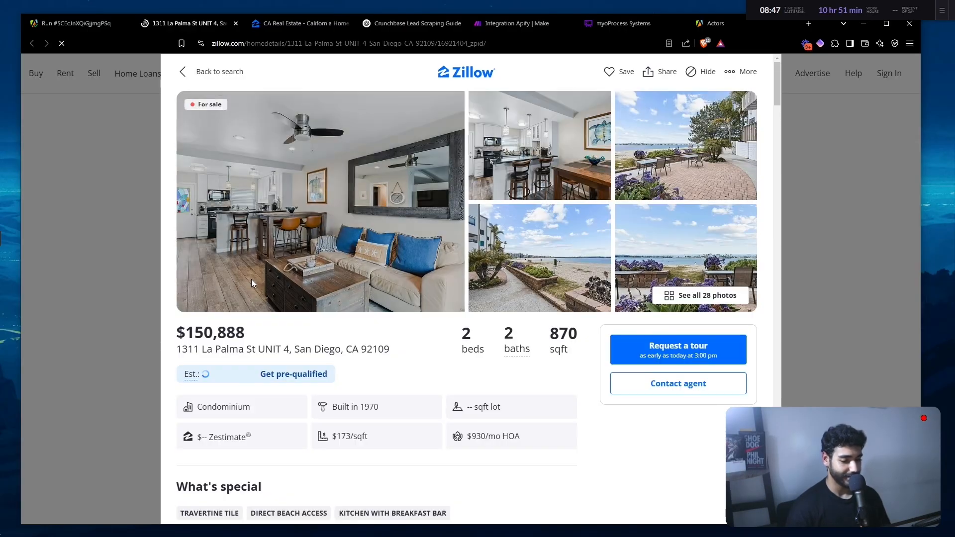
- Check the California Zillow search's home type filter without changes, then return to the Apify tab
left_click(64, 23)
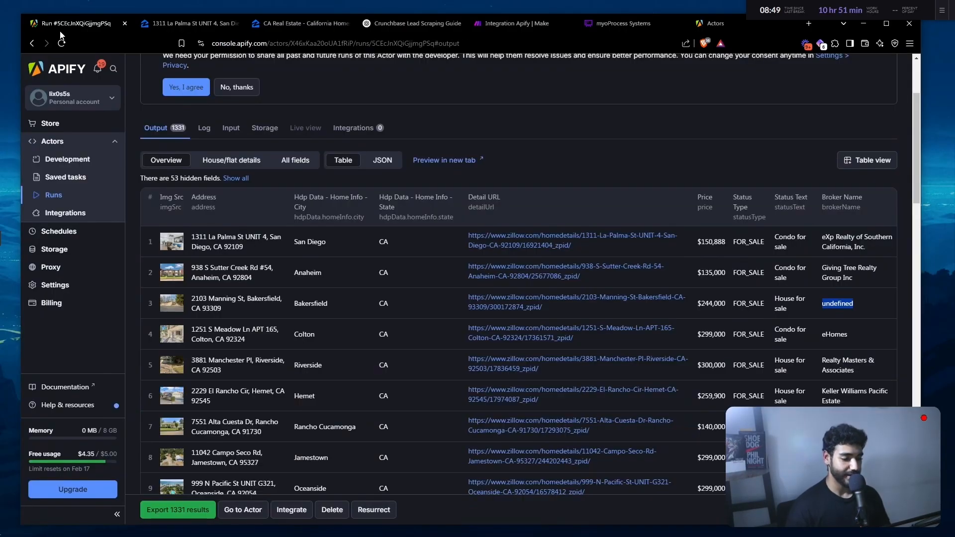
left_click(273, 25)
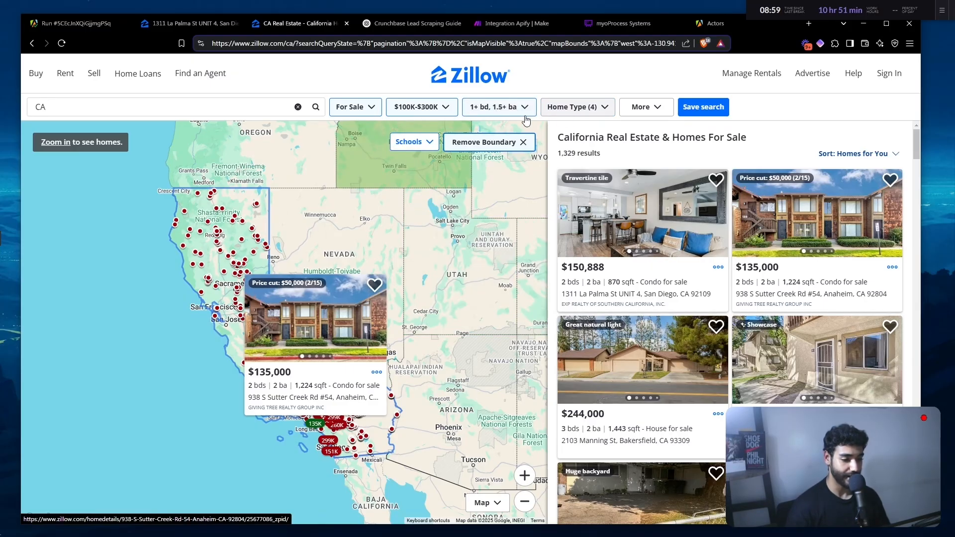
left_click(569, 109)
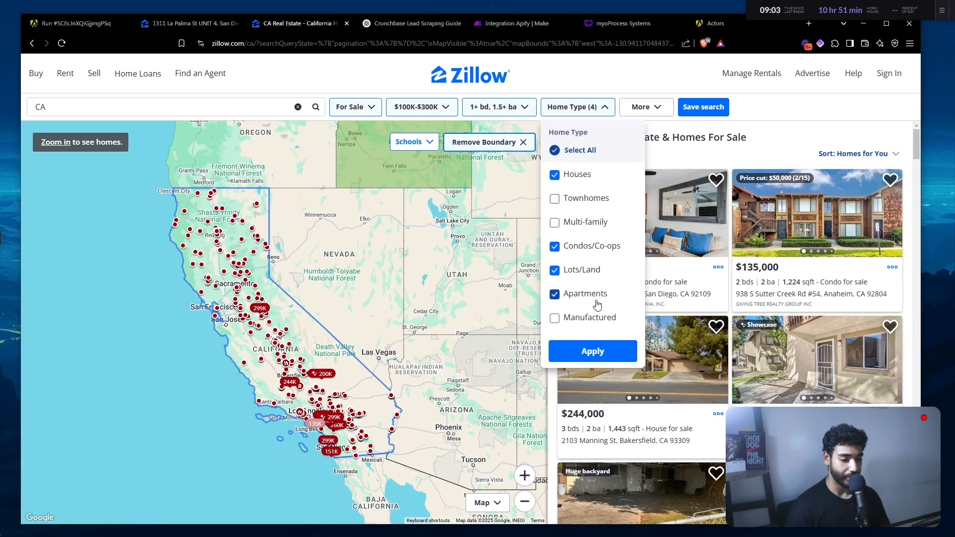
left_click(684, 149)
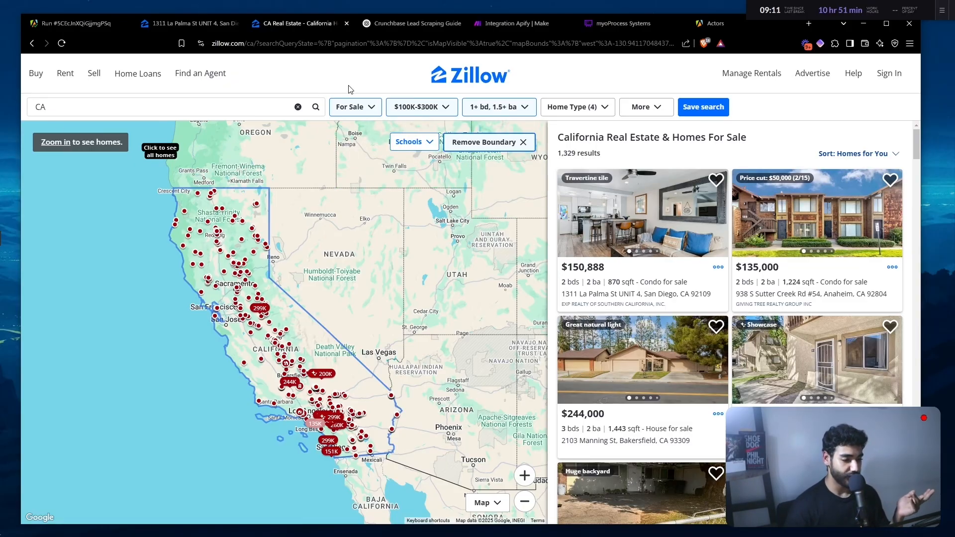
left_click(296, 48)
left_click(66, 23)
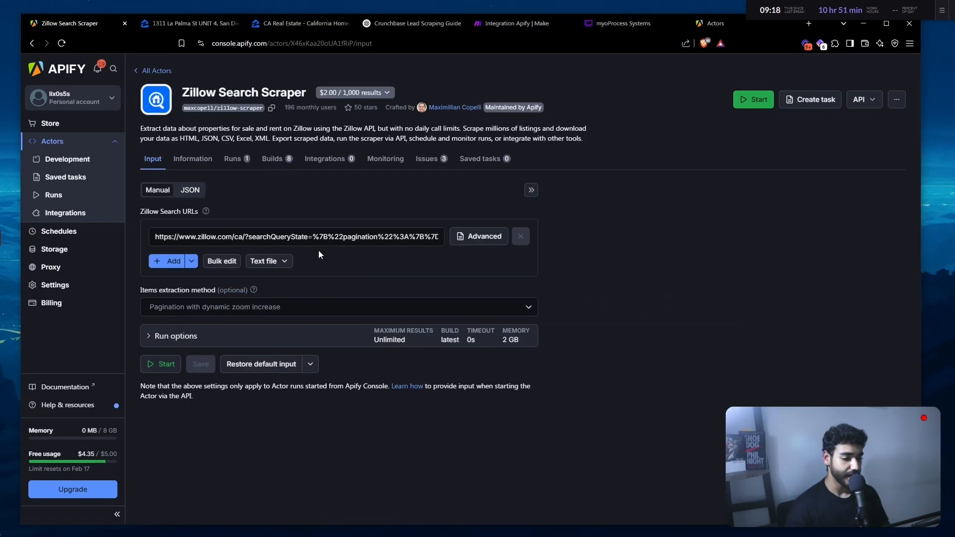
- Review the scraper's input settings: Zillow search URL, items extraction method and run options
left_click(304, 237)
key("ctrl+a")
left_click(343, 257)
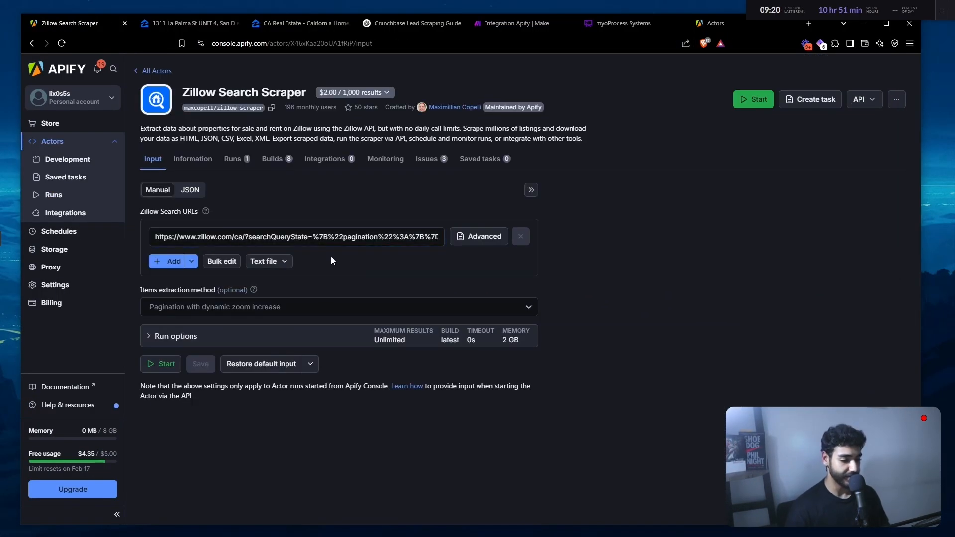
left_click(200, 306)
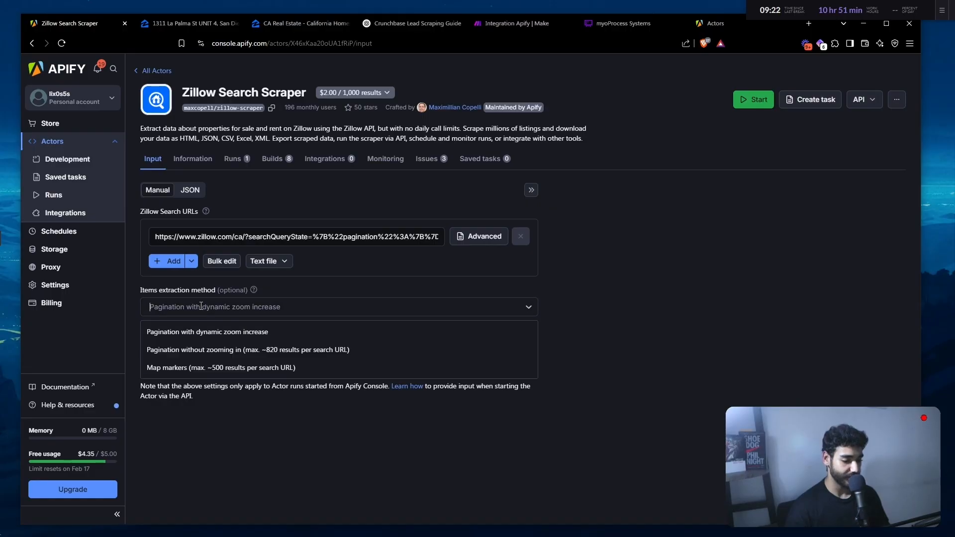
left_click(194, 309)
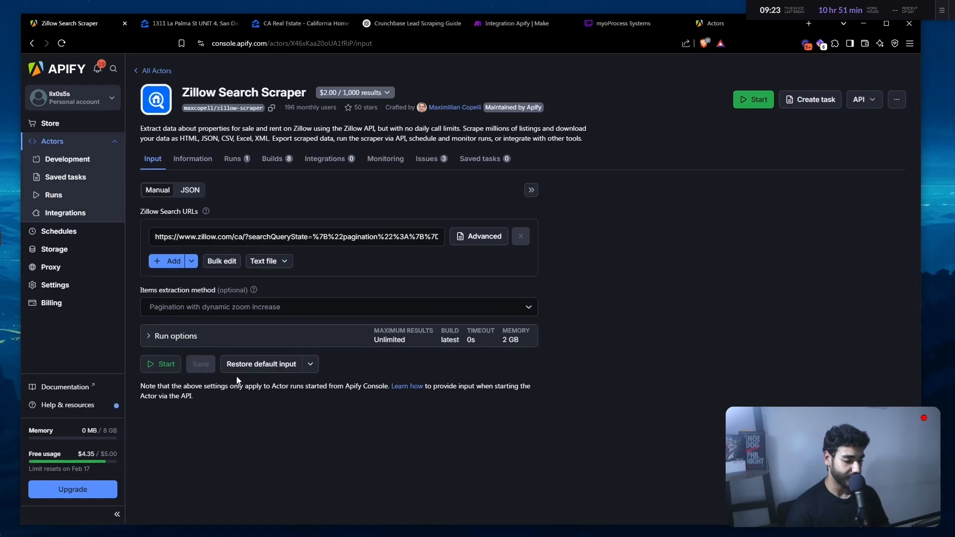
left_click(192, 308)
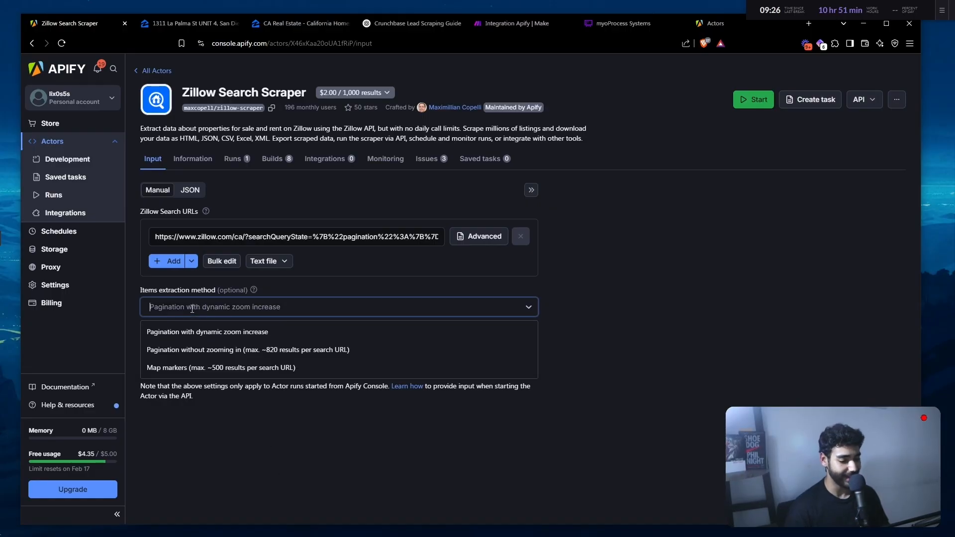
left_click(213, 444)
left_click(179, 336)
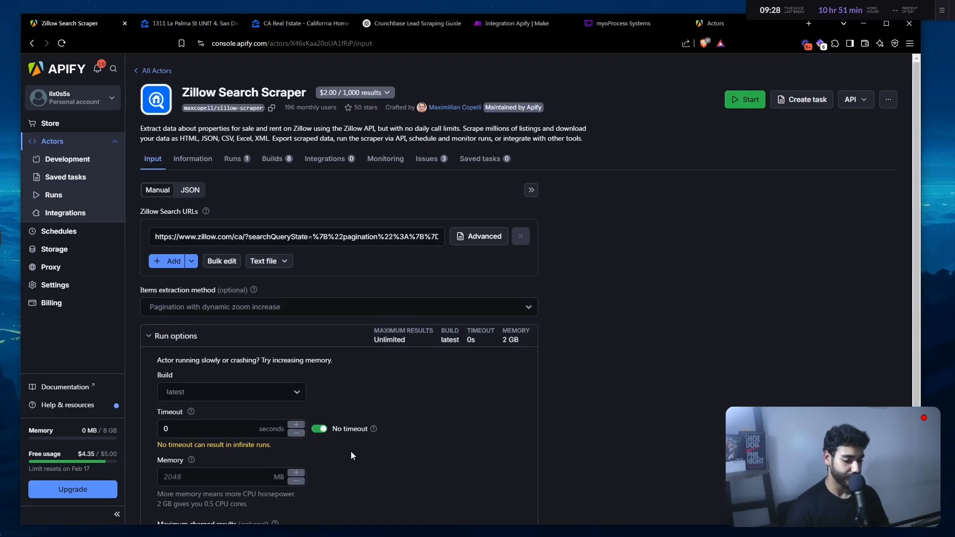
scroll(357, 435, "down", 2)
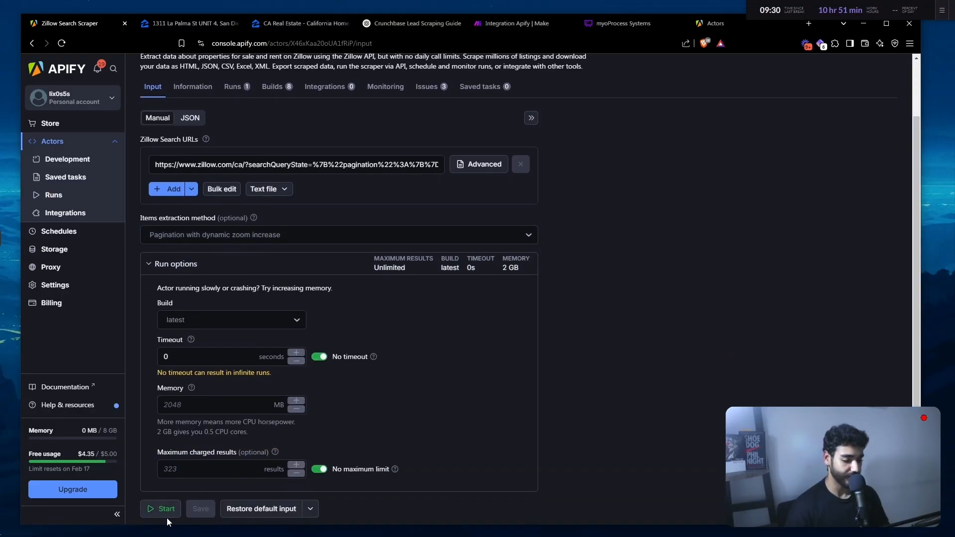
scroll(790, 316, "up", 2)
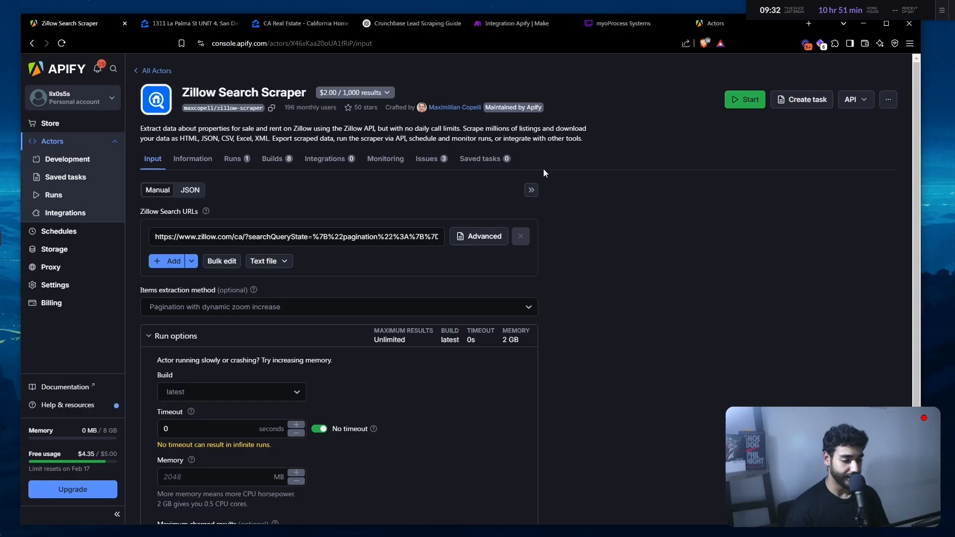
- Copy the dataset ID from the completed run's Storage section
left_click(241, 169)
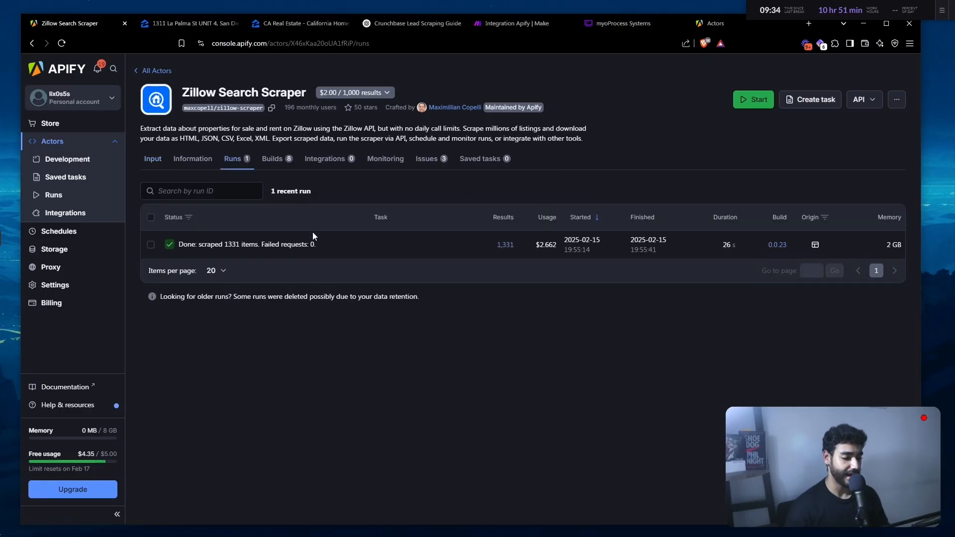
left_click(316, 245)
scroll(370, 380, "down", 5)
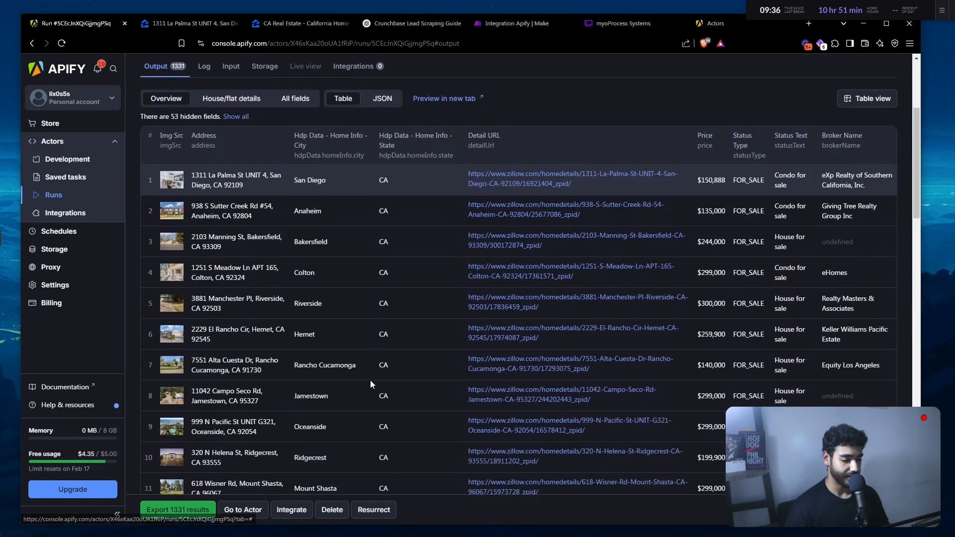
scroll(296, 216, "up", 2)
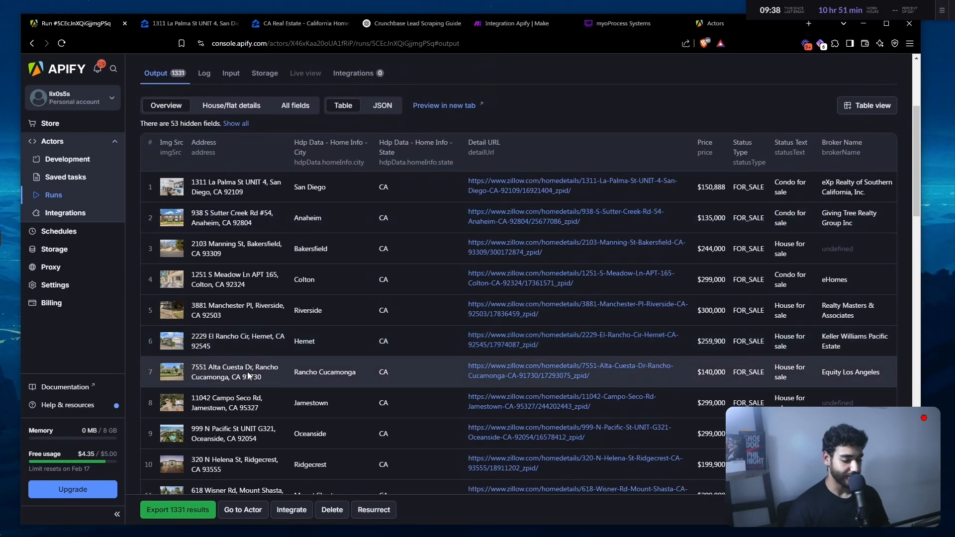
scroll(238, 308, "down", 1)
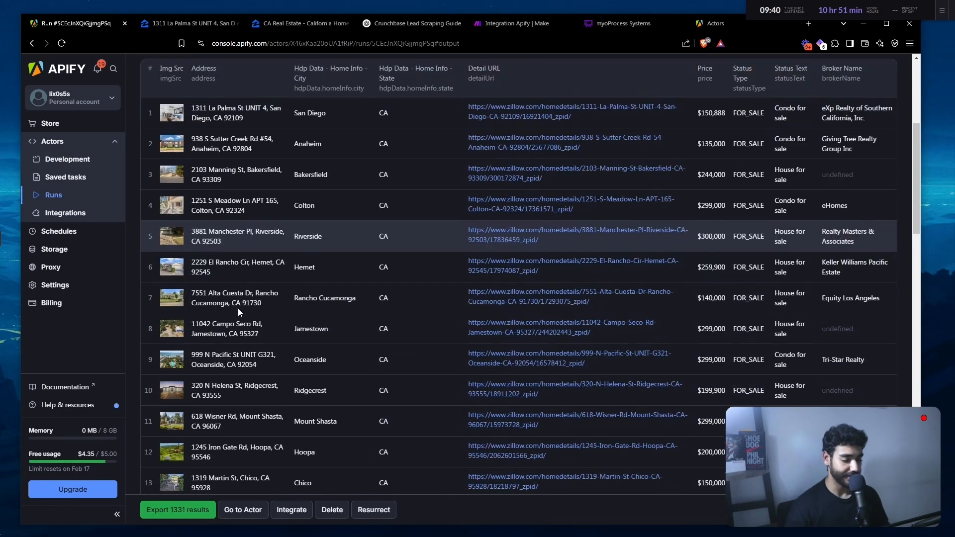
scroll(238, 308, "up", 3)
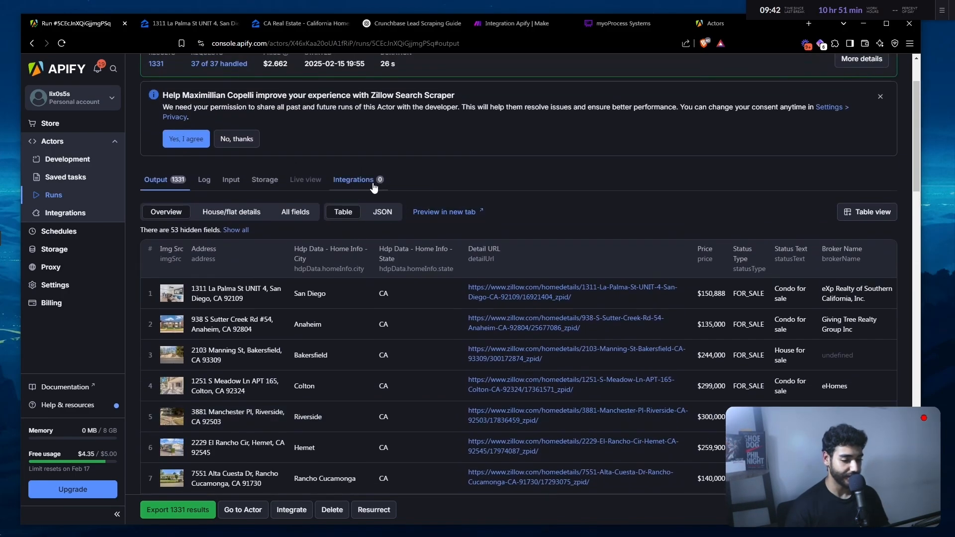
left_click(264, 181)
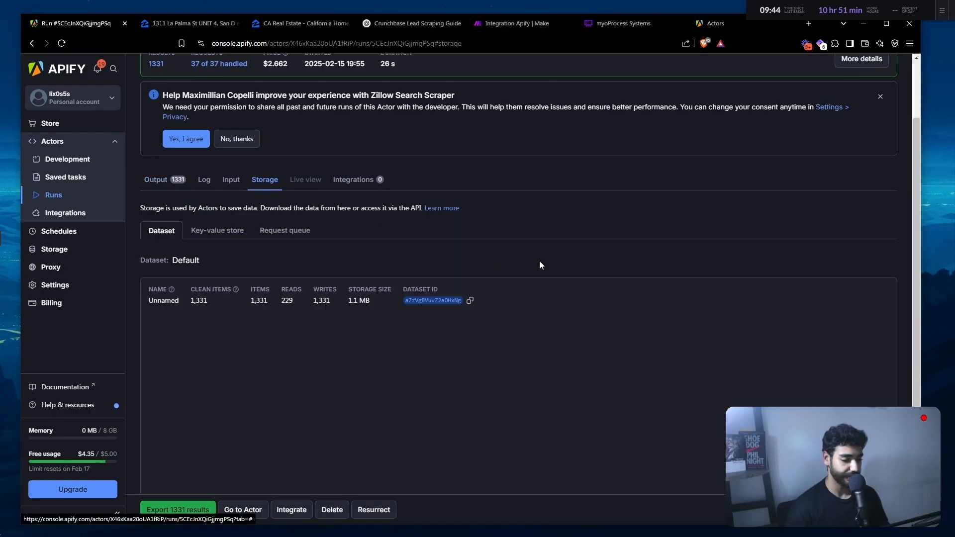
left_click(470, 300)
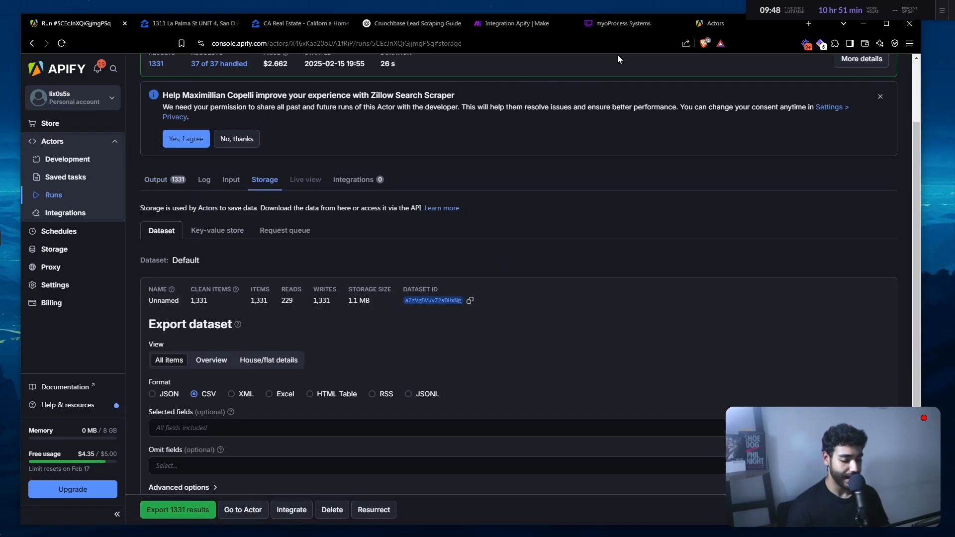
- Go to make.com in a new browser tab
key("ctrl+t")
type("make")
key("Return")
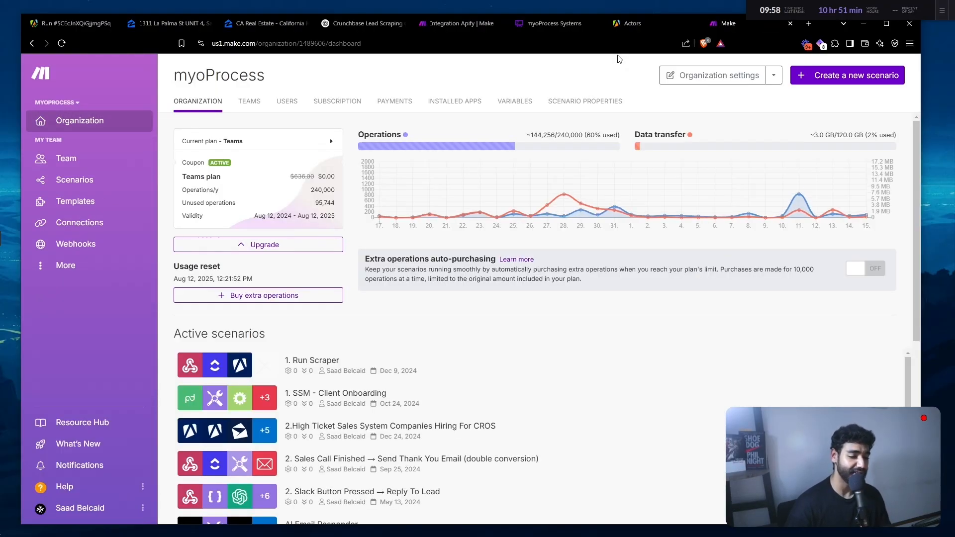
- Create a new scenario whose first module is Apify 'Get Dataset Items'
left_click(828, 77)
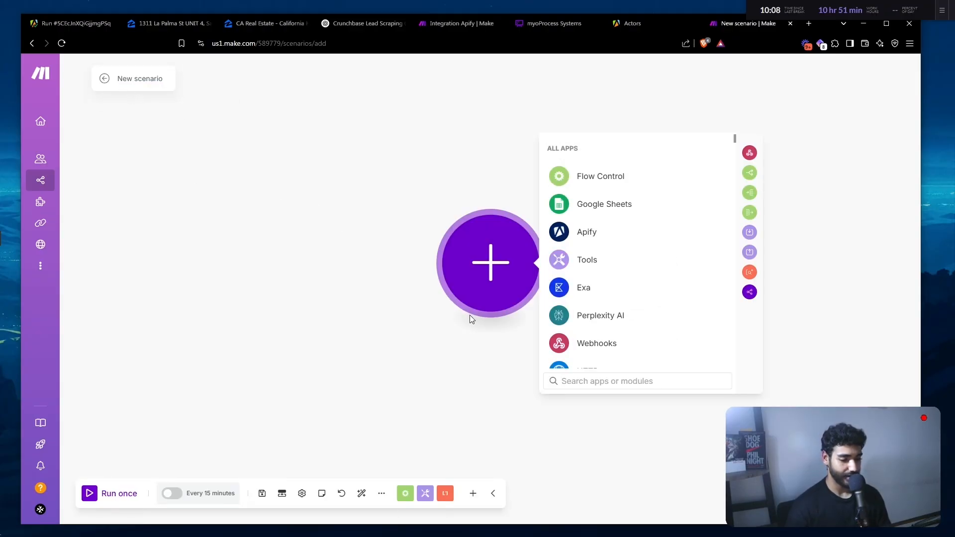
left_click_drag(458, 300, 405, 302)
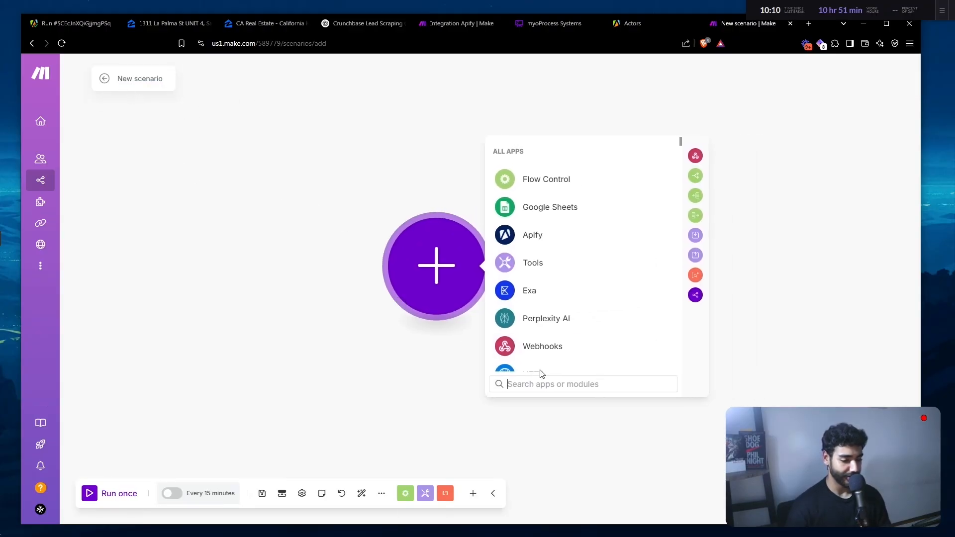
scroll(554, 320, "down", 2)
type("apify")
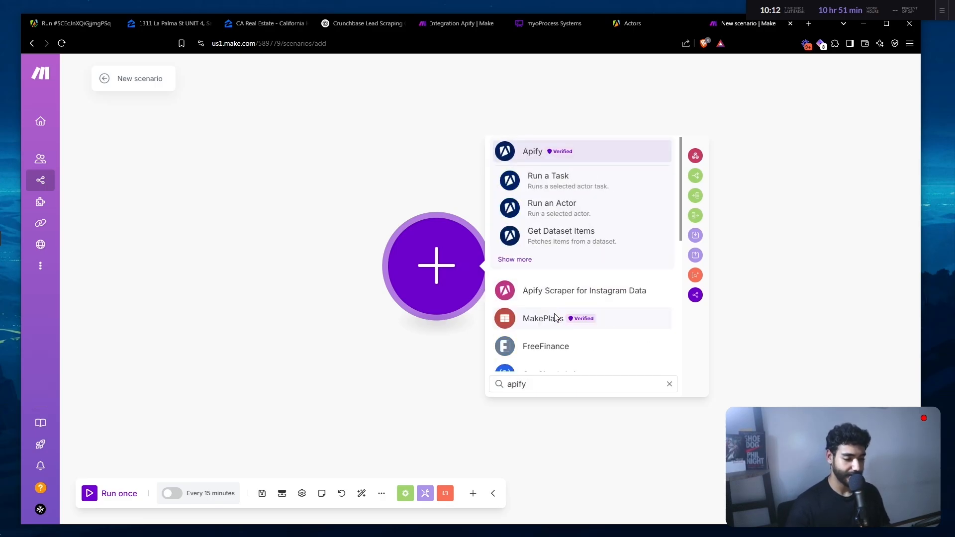
key("Return")
scroll(625, 247, "down", 3)
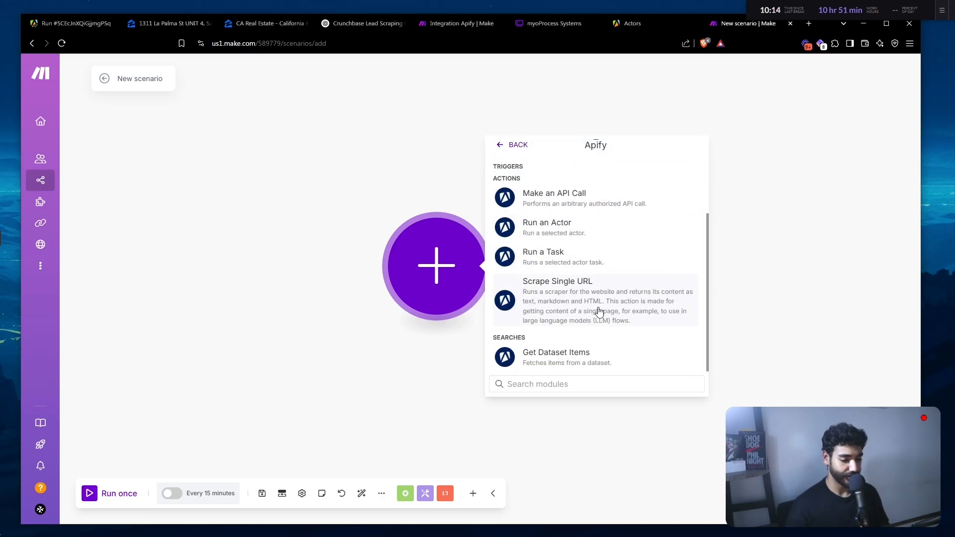
left_click(574, 363)
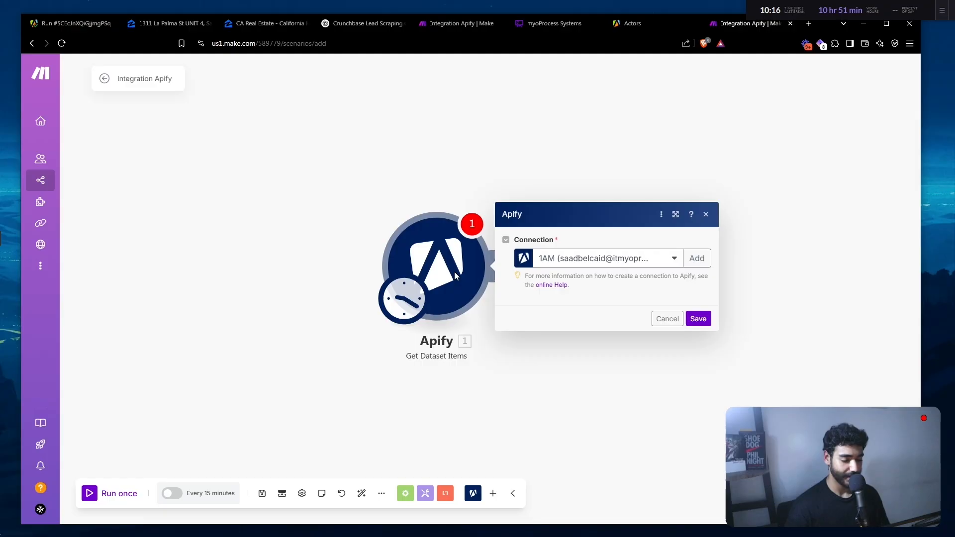
- Reposition the Apify module and begin adding an Apify connection in its settings
left_click(373, 160)
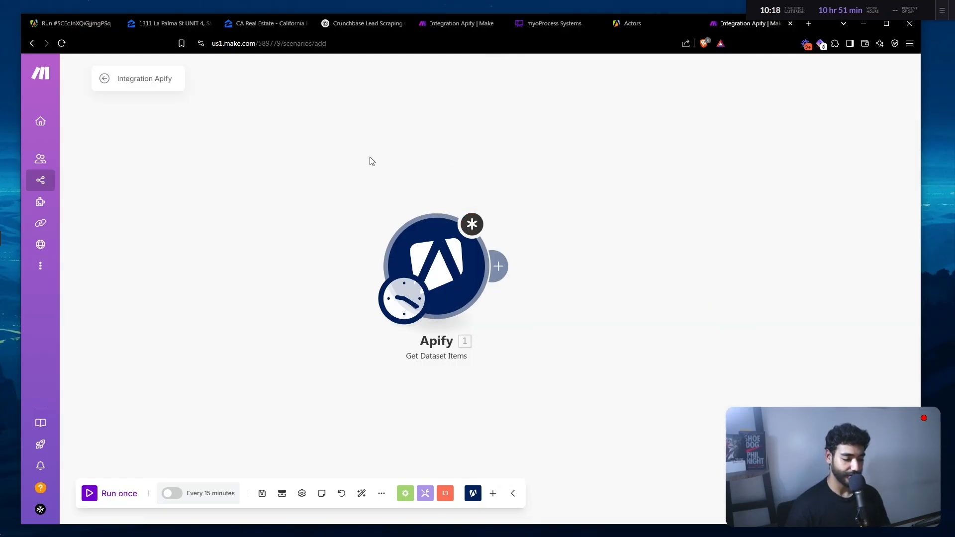
left_click_drag(438, 253, 387, 237)
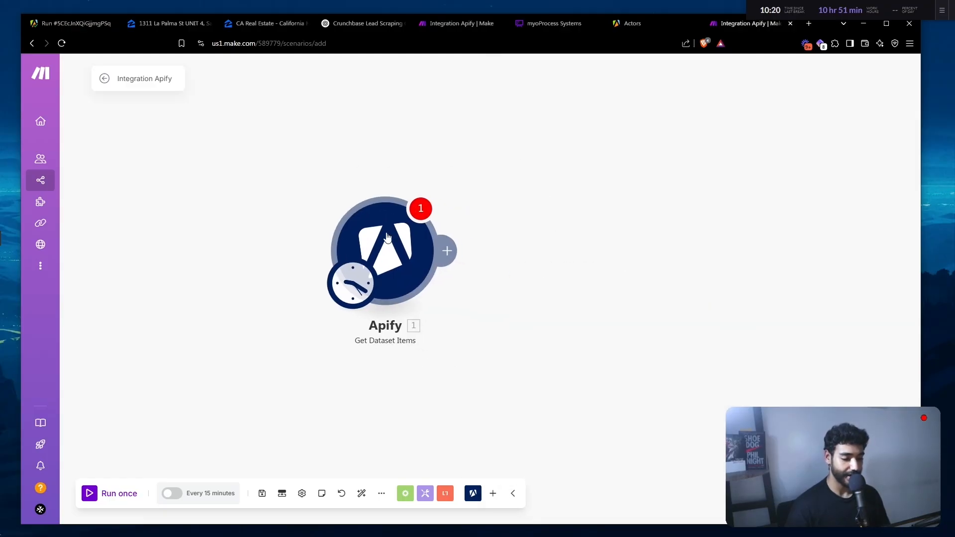
left_click(387, 237)
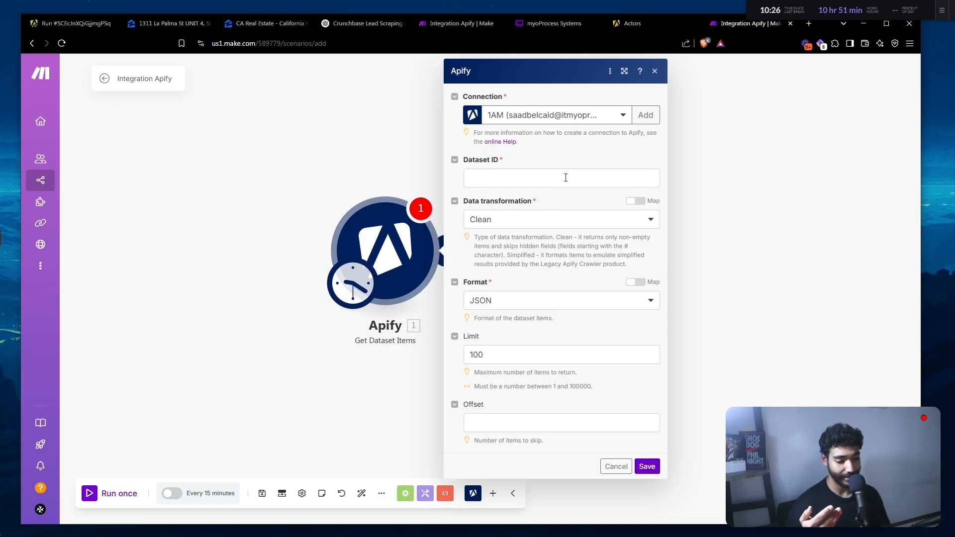
left_click(647, 116)
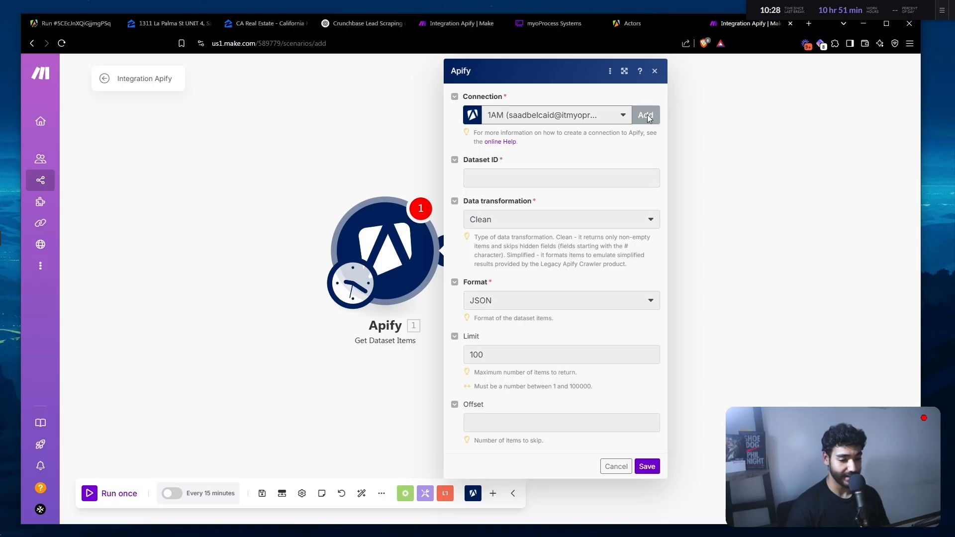
- Copy the default personal API token from Apify's API & Integrations settings
left_click(53, 22)
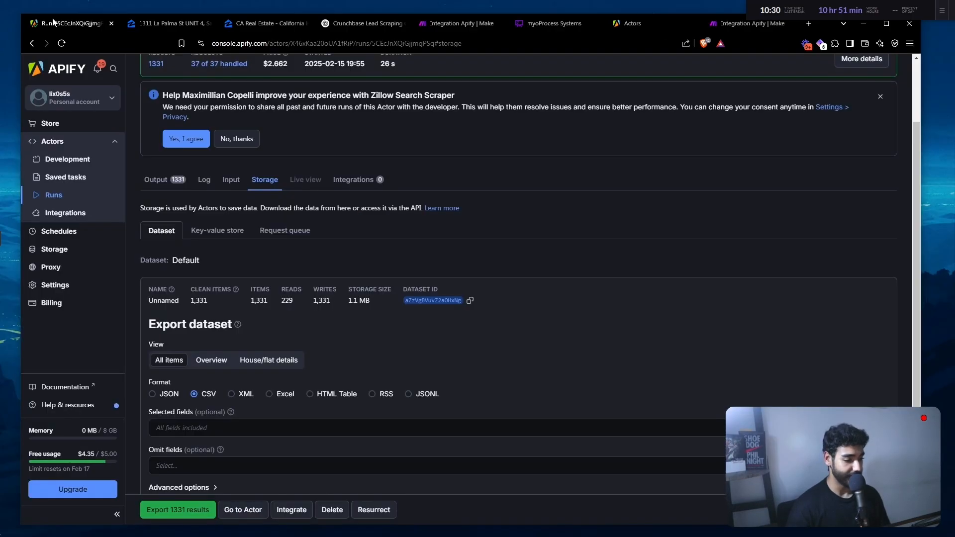
left_click(62, 285)
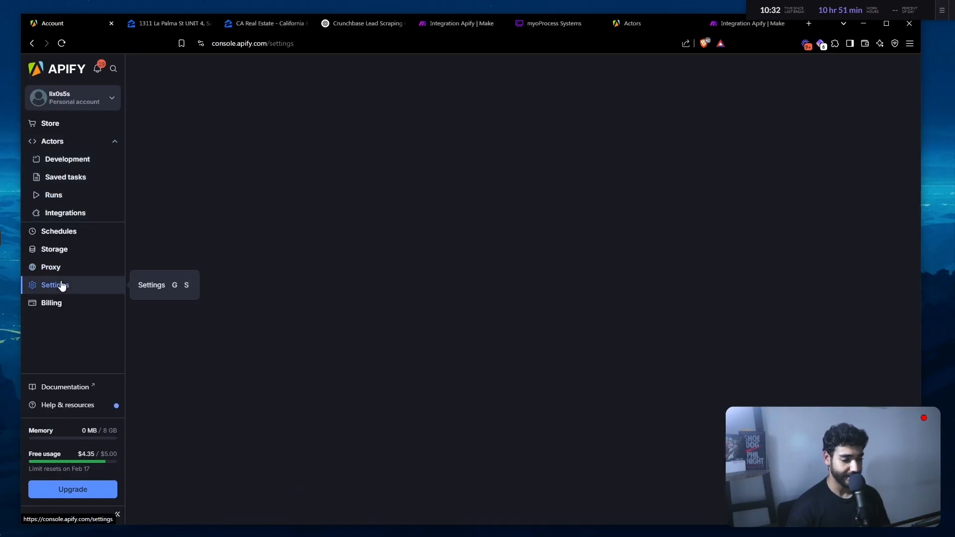
left_click(217, 99)
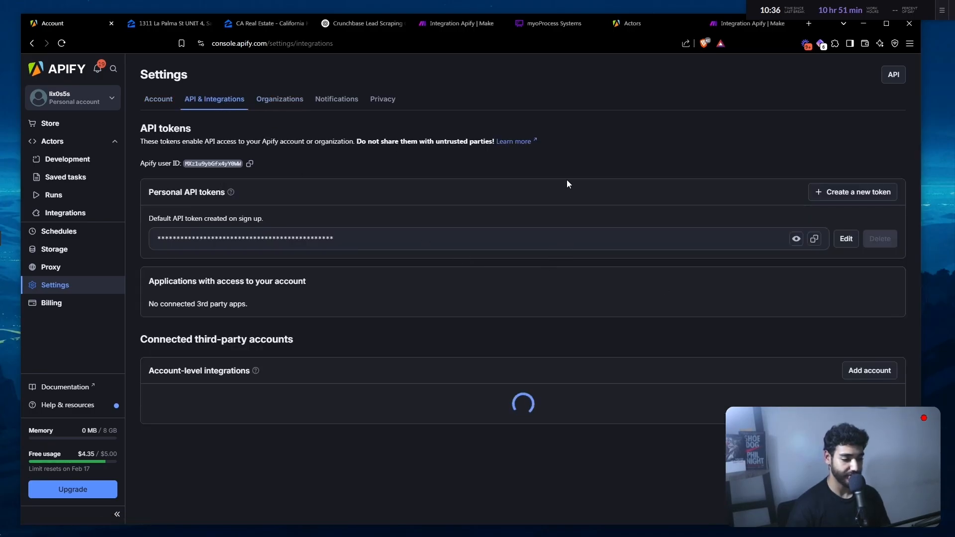
left_click(814, 238)
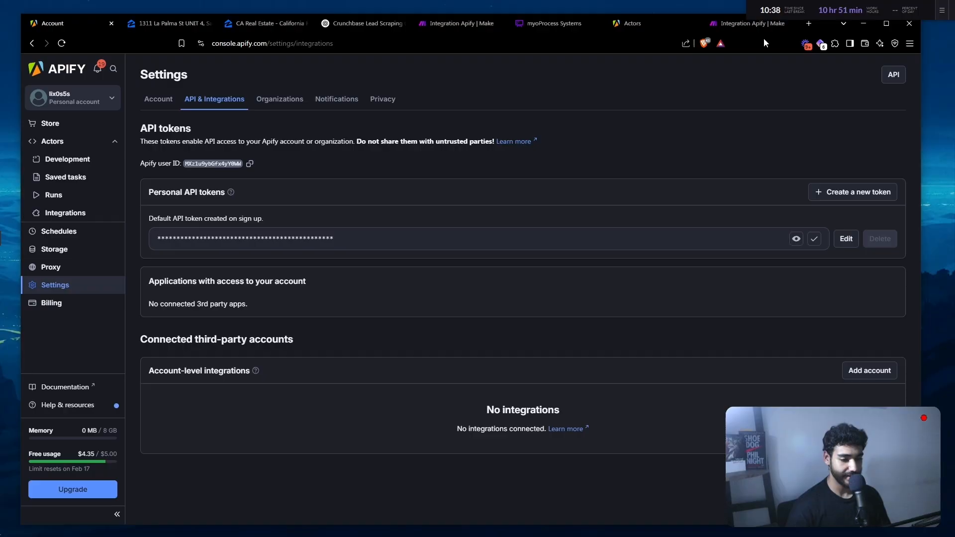
- Create an Apify connection from the pasted API token, named for the real estate listings, and save it
left_click(754, 26)
left_click(711, 156)
key("ctrl+v")
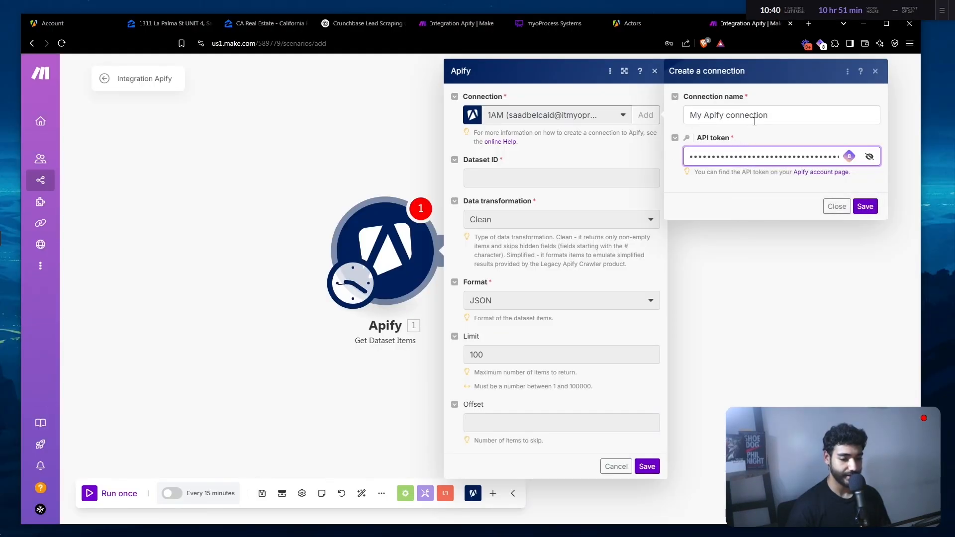
triple_click(764, 114)
type("N")
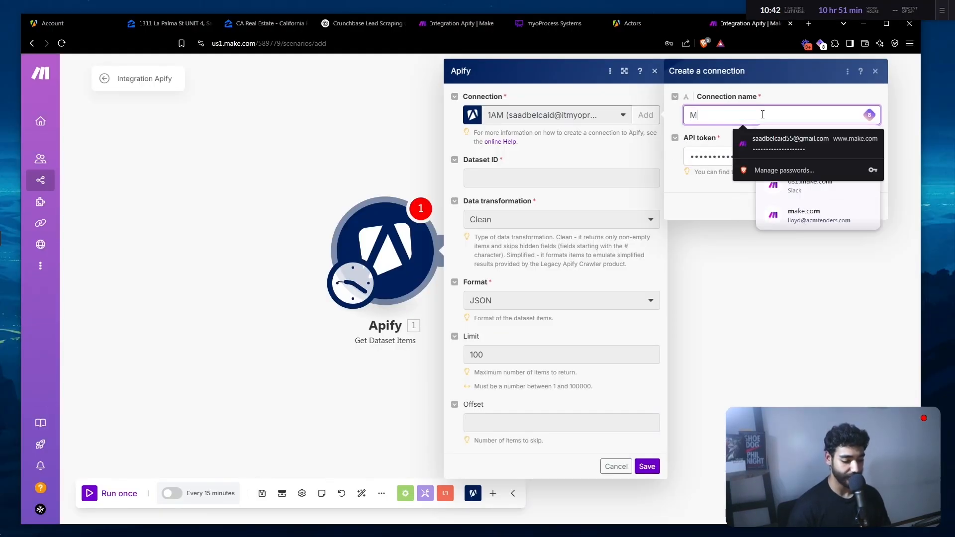
key("BackSpace")
type("Apify Sa")
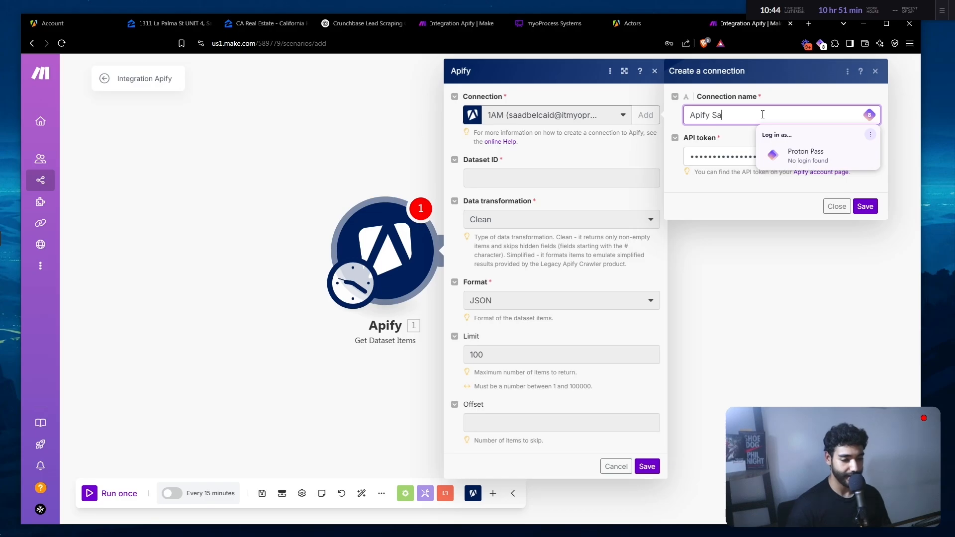
type("ad Listing ")
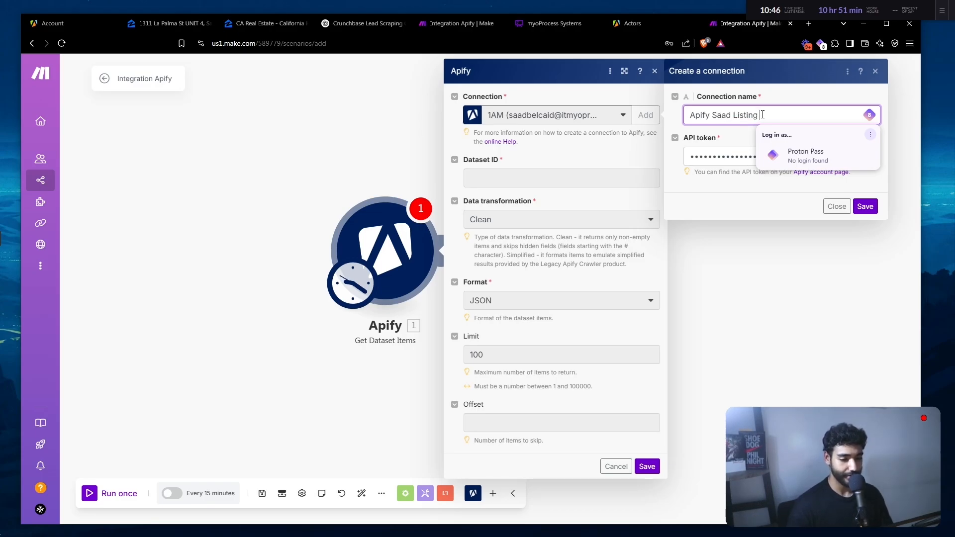
type("Real Estate")
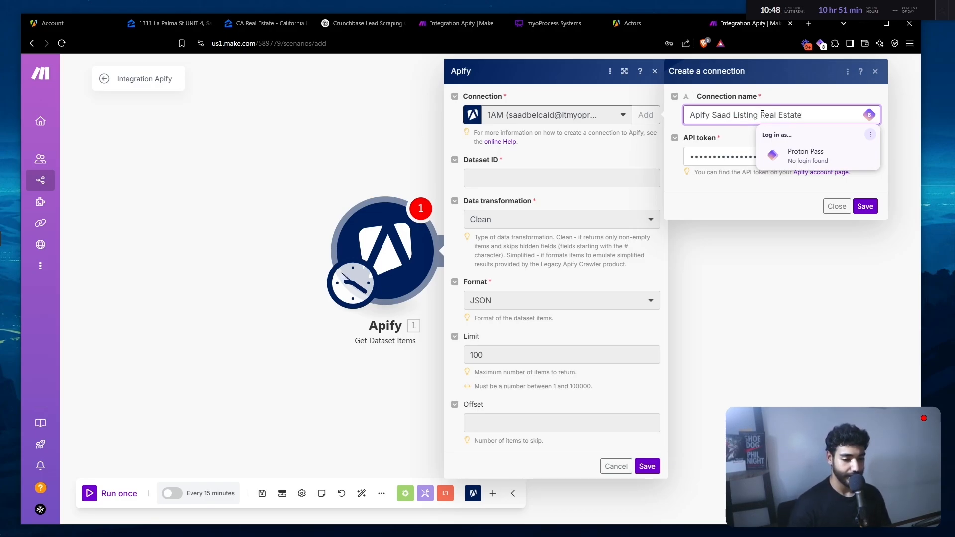
left_click(866, 207)
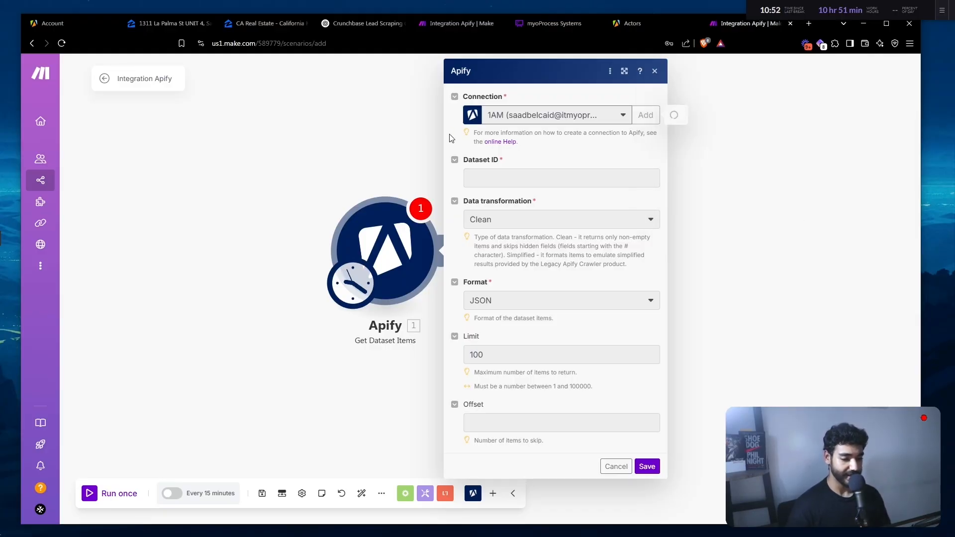
left_click(534, 180)
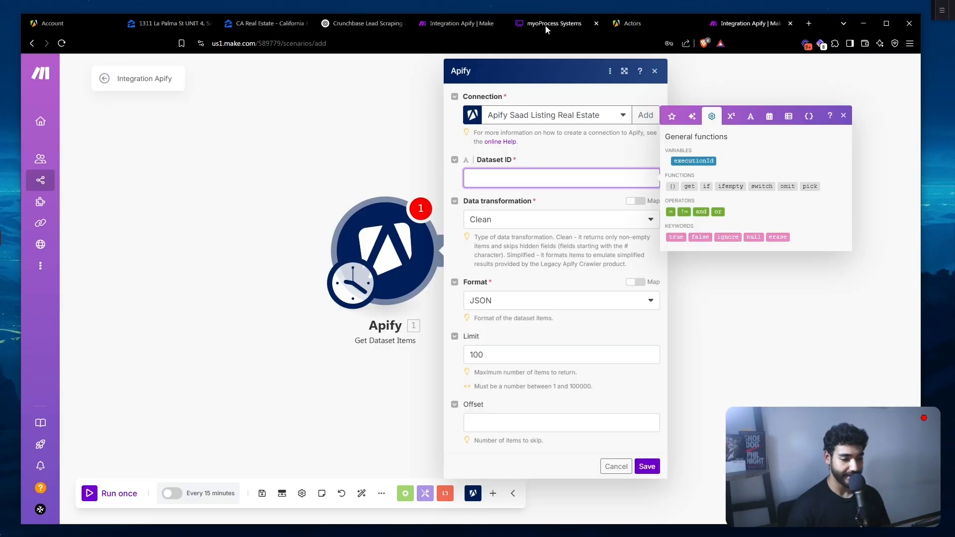
- Open the Zillow Search Scraper's finished run and view its storage details
left_click(635, 25)
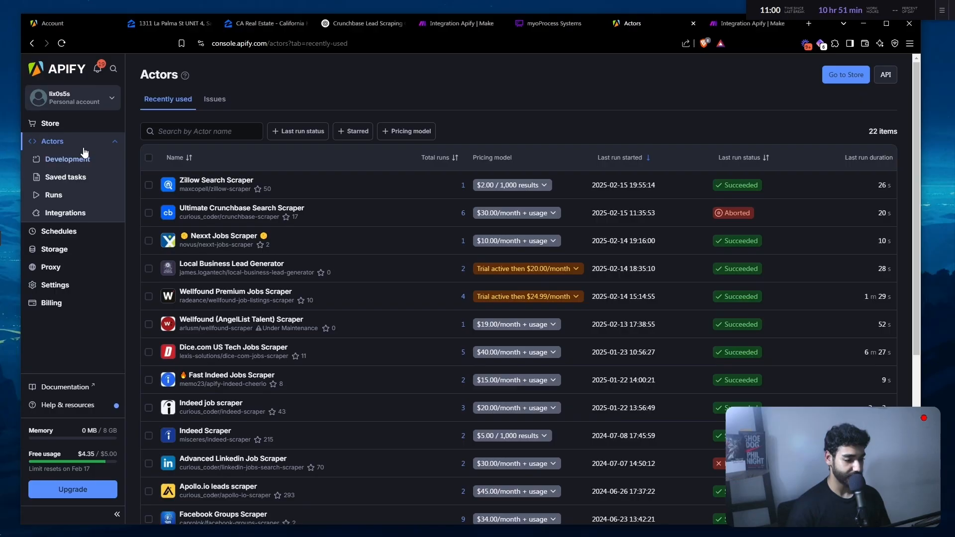
left_click(204, 181)
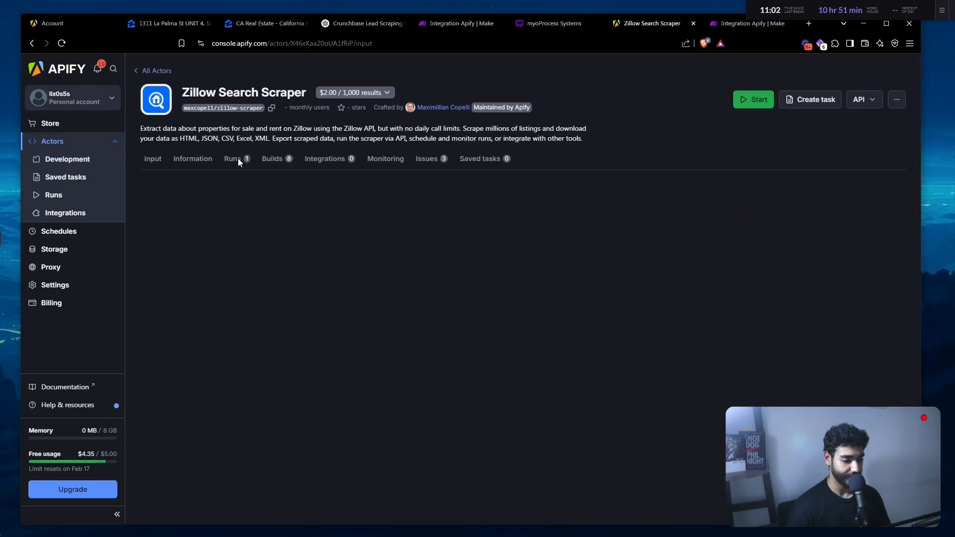
left_click(234, 158)
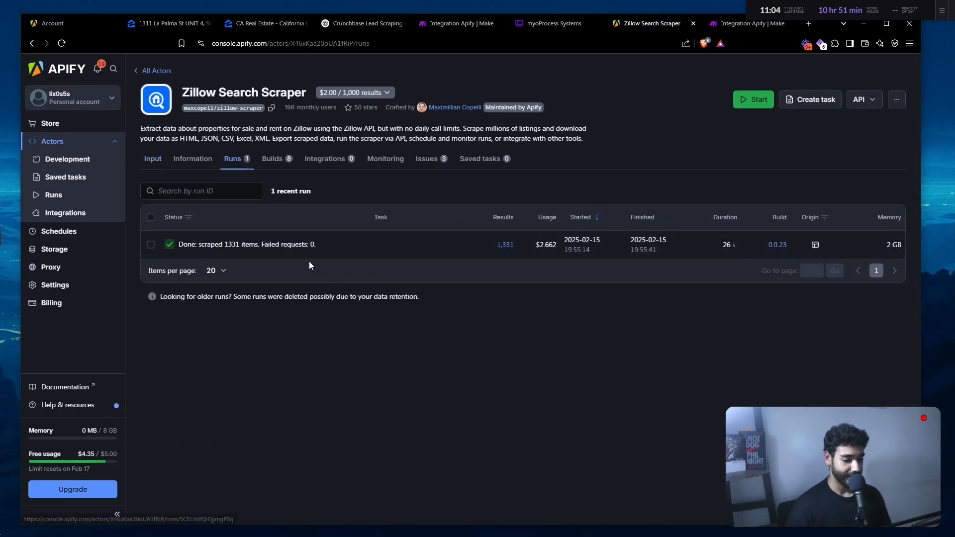
left_click(342, 255)
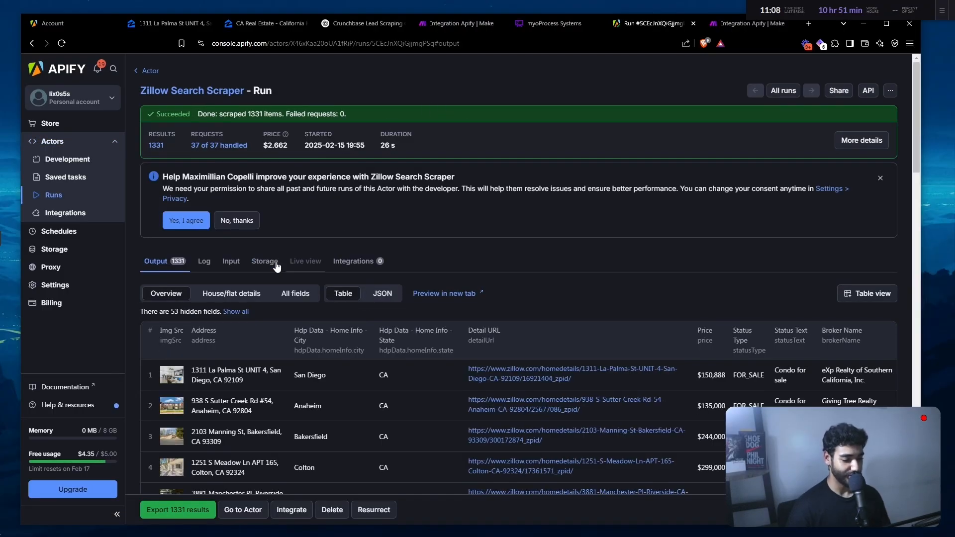
left_click(276, 262)
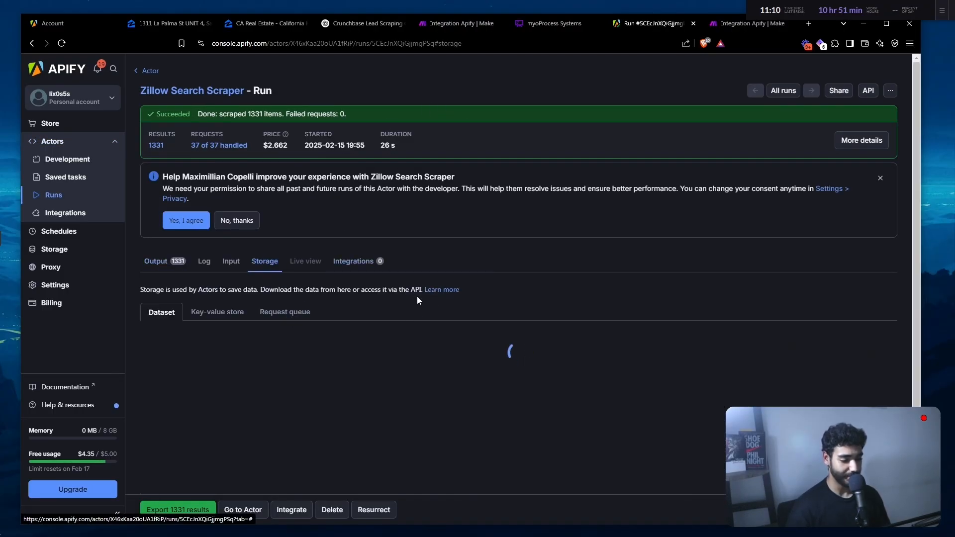
scroll(416, 297, "down", 1)
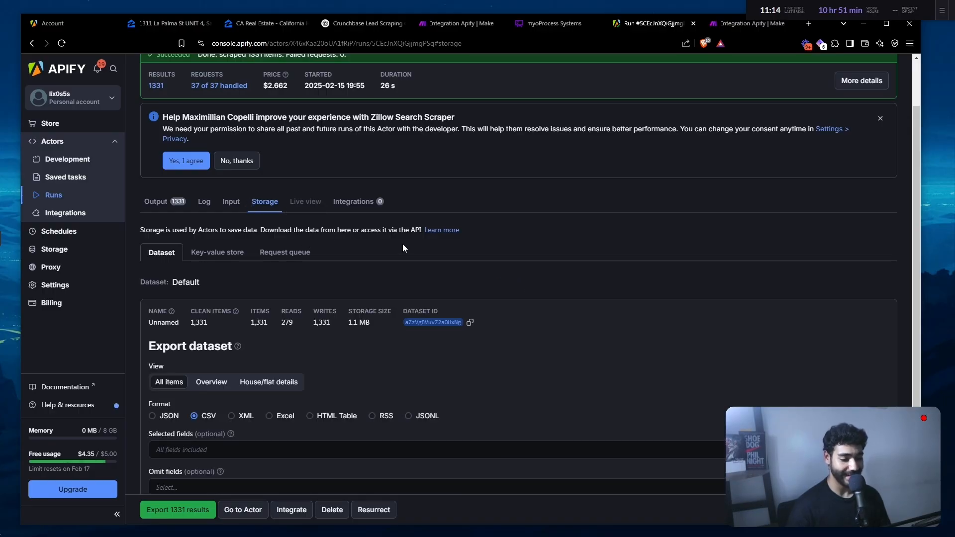
scroll(394, 312, "up", 2)
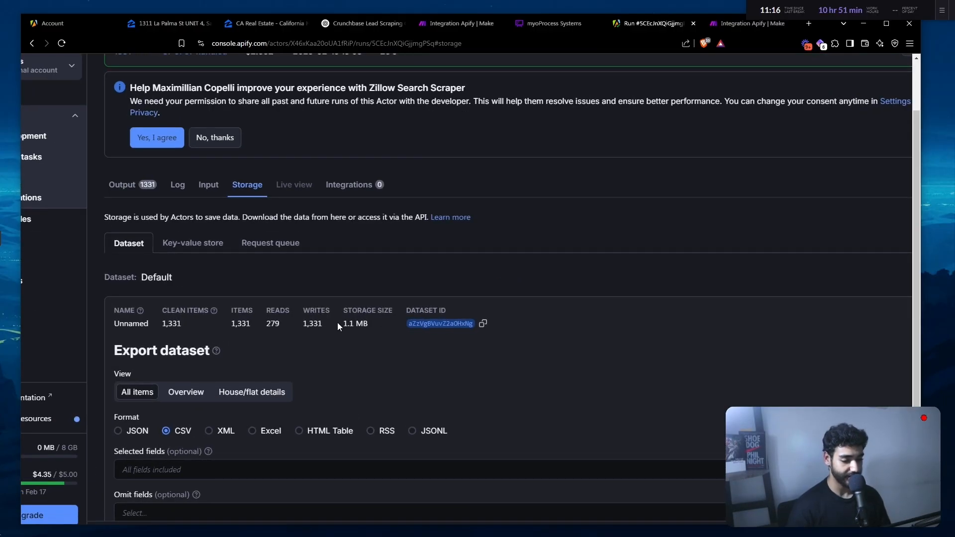
- Copy the dataset ID aZzVgBVuvZ2aOHxNg and paste it into Make's Dataset ID field
double_click(432, 322)
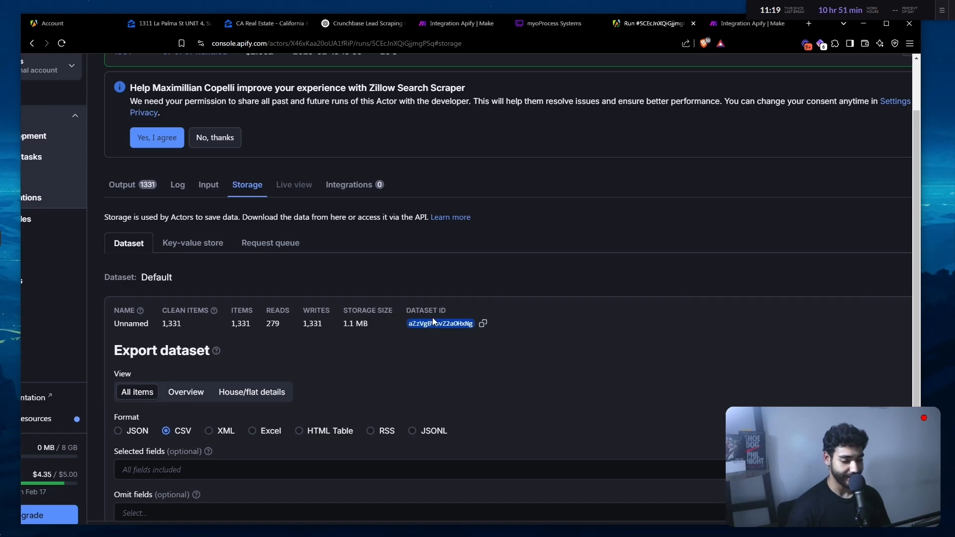
double_click(491, 319)
left_click(483, 324)
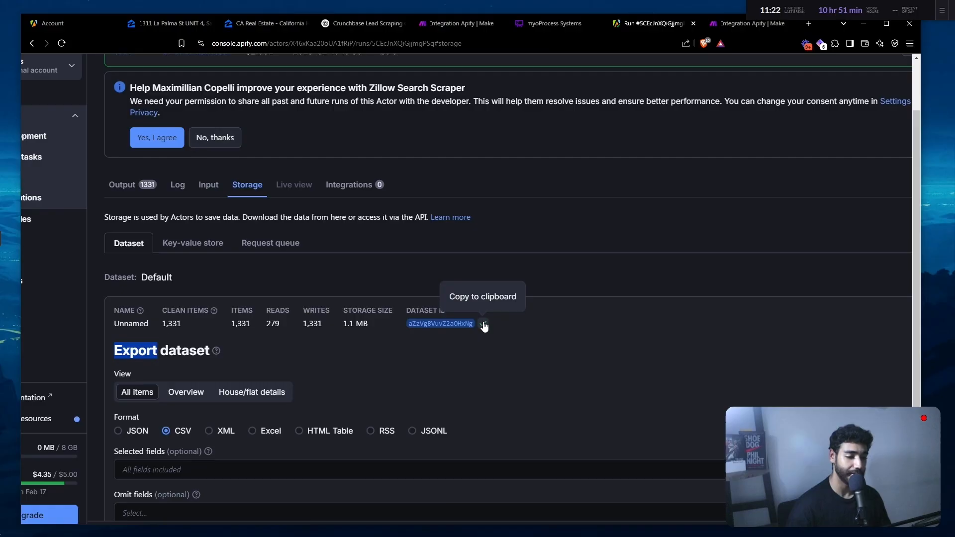
left_click(751, 24)
key("ctrl+v")
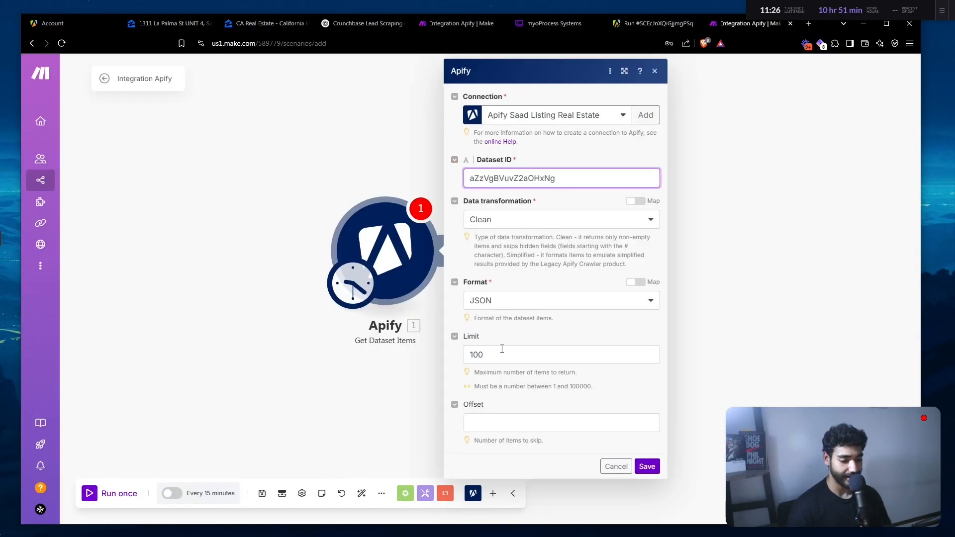
- Change the Get Dataset Items Limit from 100 to 1 and save the module
left_click(502, 349)
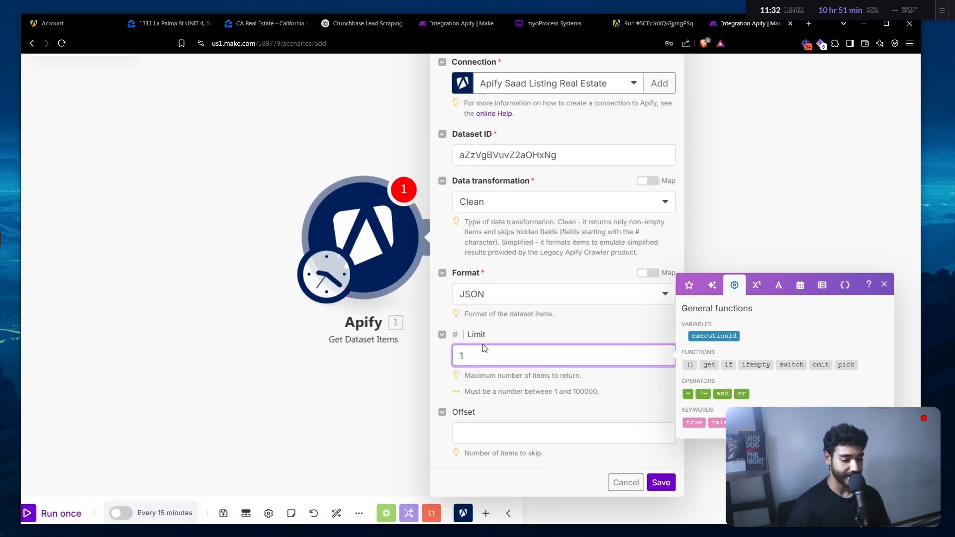
left_click(492, 339)
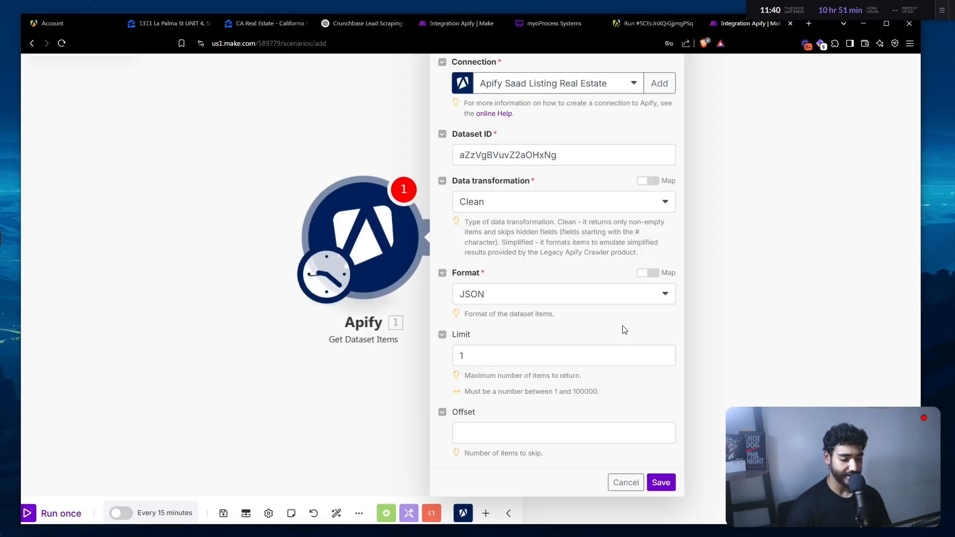
scroll(624, 330, "down", 2)
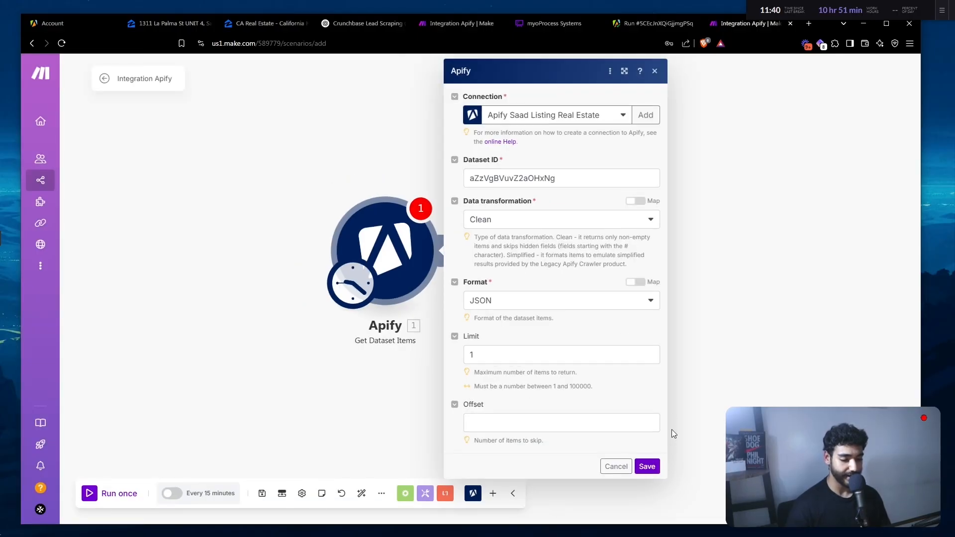
left_click(647, 468)
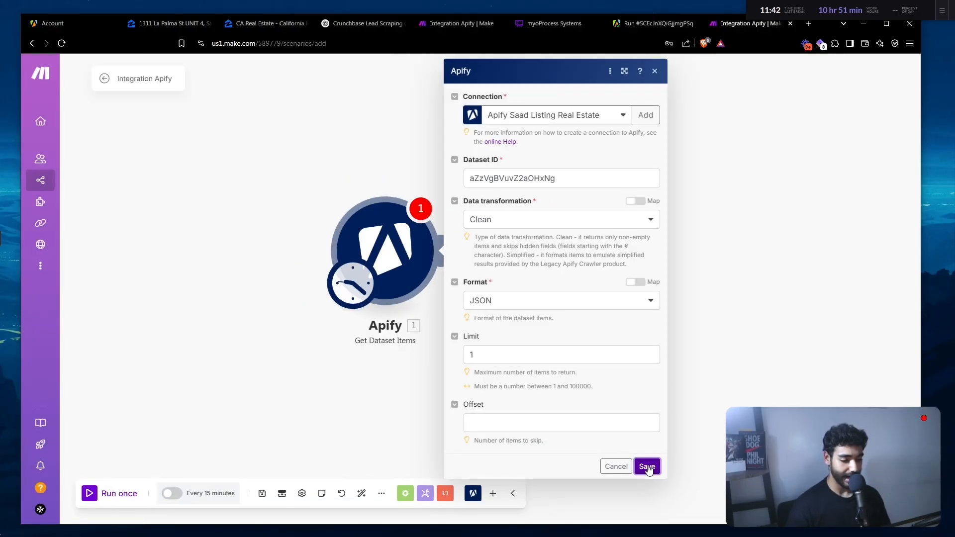
- Run the scenario once, then set the Apify Limit to 2, clear Offset, and save
left_click(115, 498)
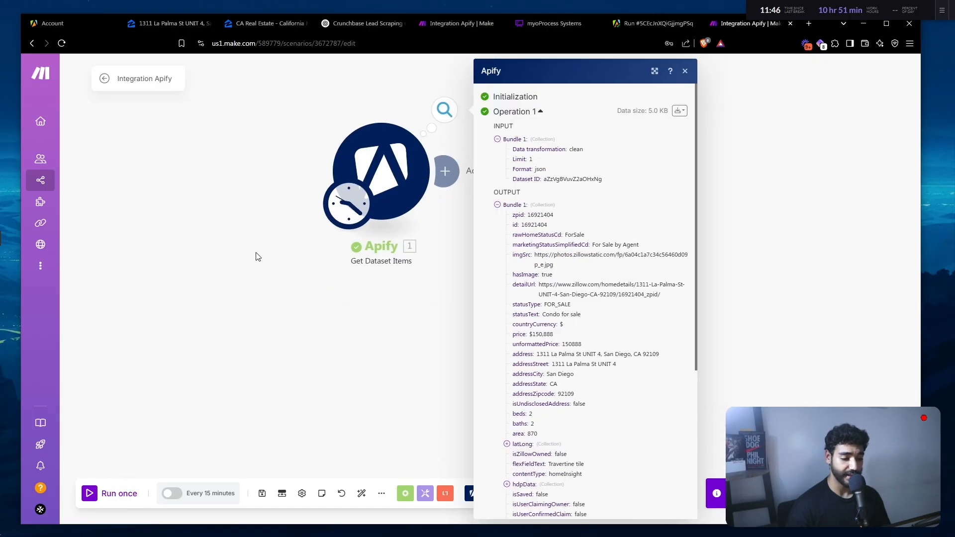
scroll(612, 273, "down", 2)
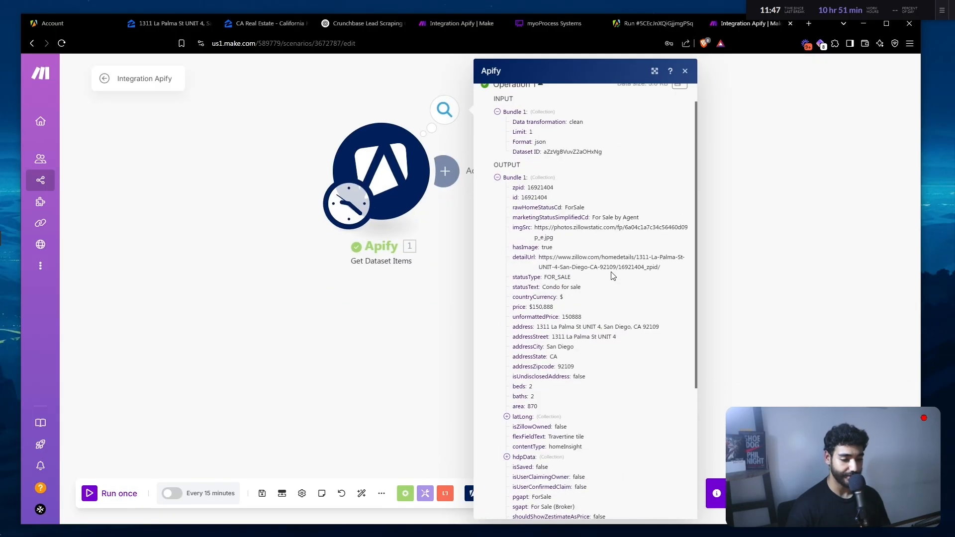
left_click(444, 184)
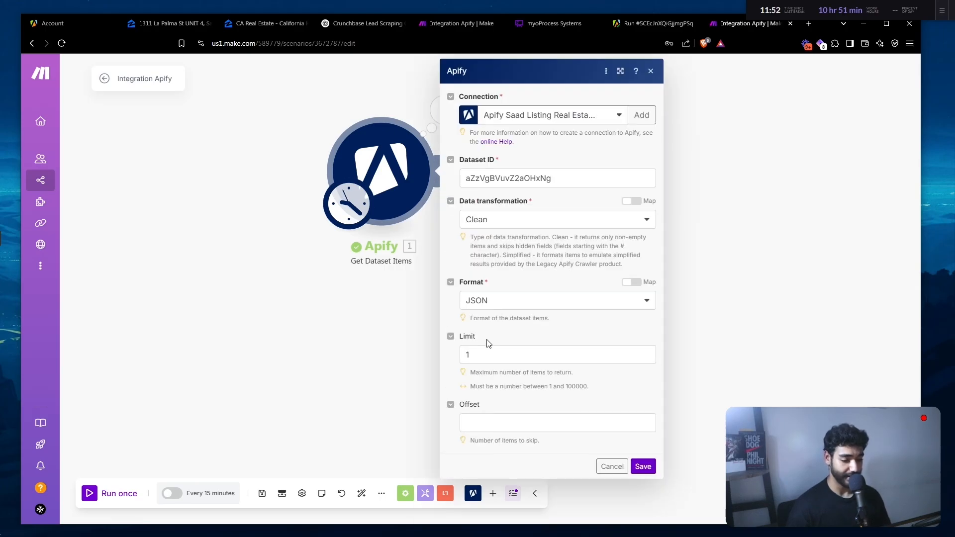
left_click(485, 351)
key("BackSpace")
type("2")
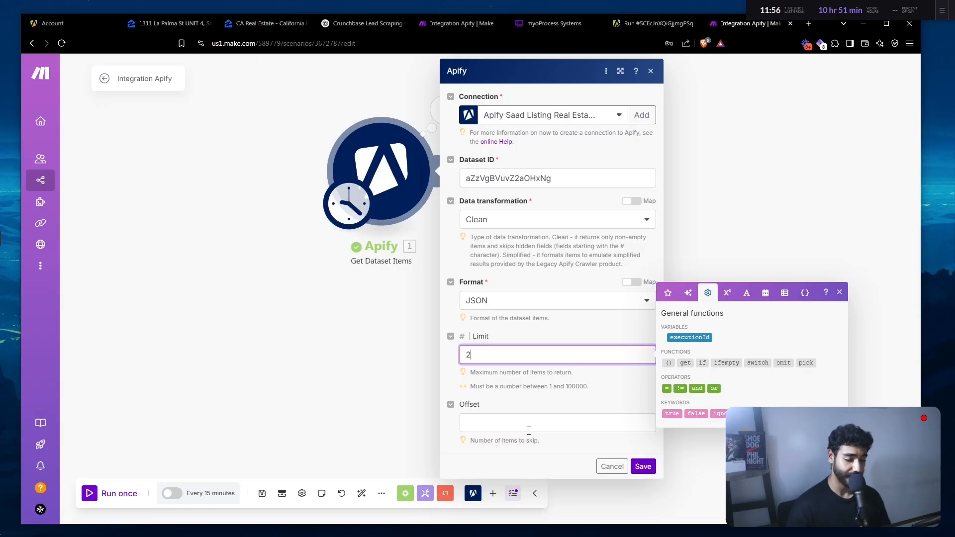
left_click(529, 431)
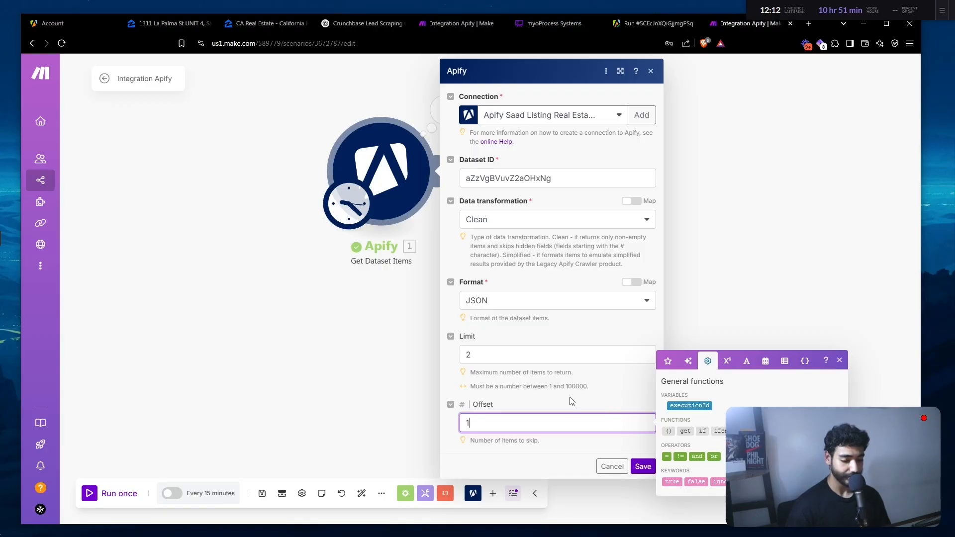
key("BackSpace")
left_click(495, 353)
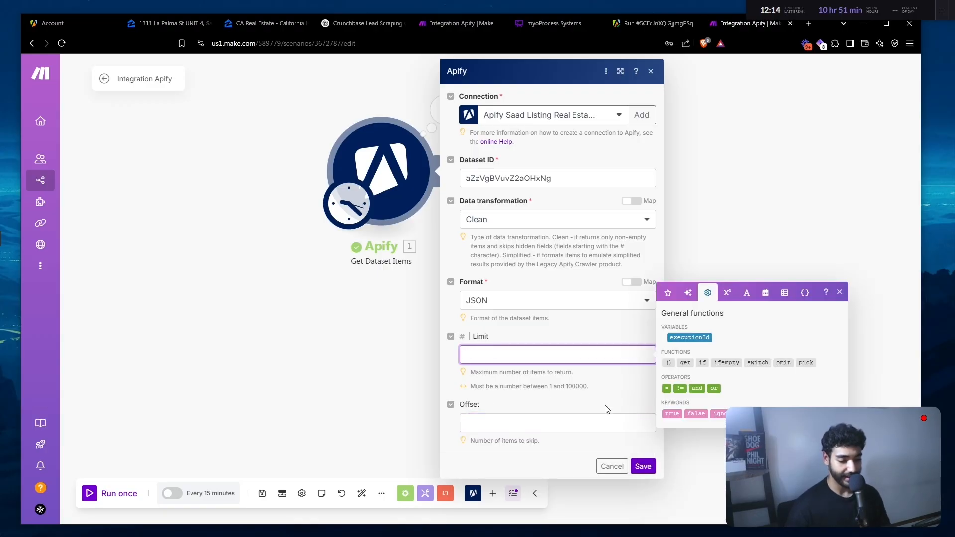
left_click(643, 466)
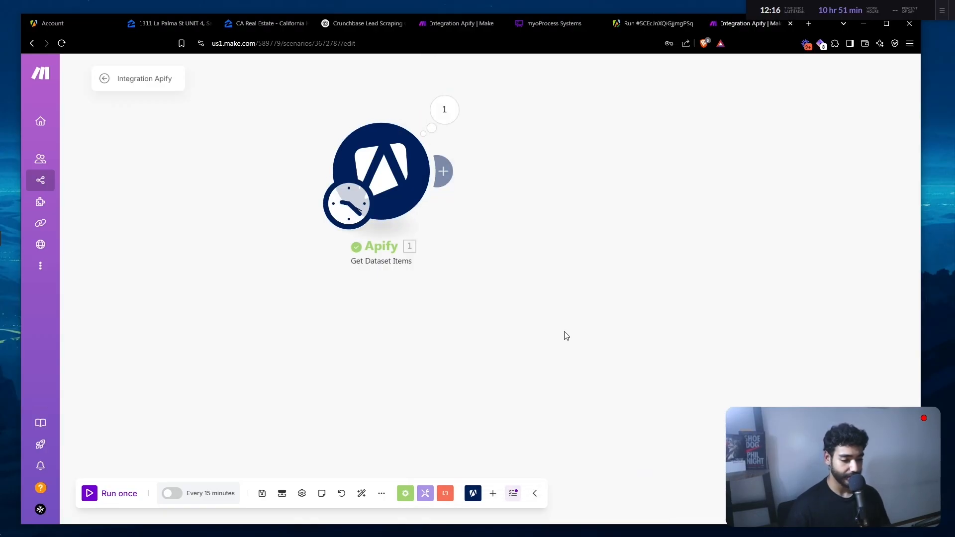
- Review the Apify output's listing address and brokerName, then shift the module down-left
left_click(442, 111)
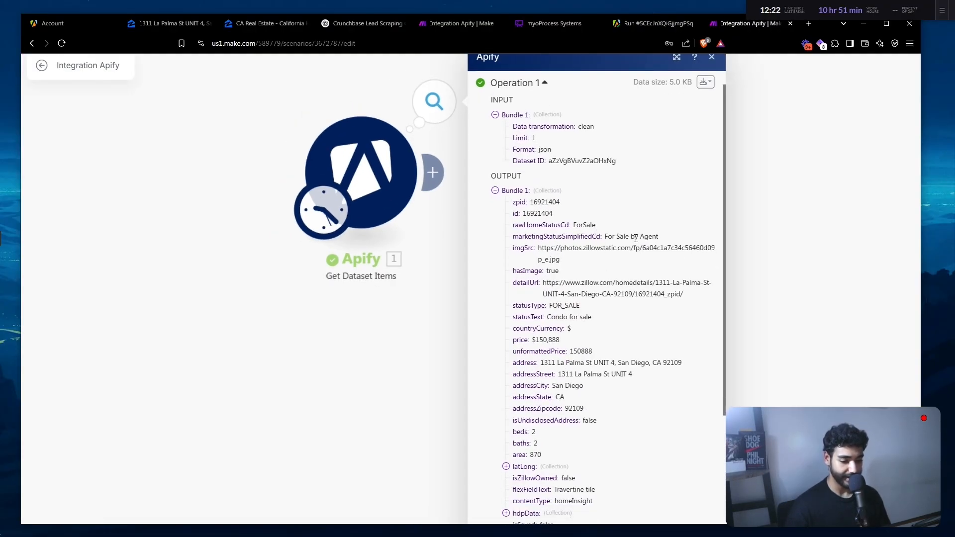
scroll(617, 242, "down", 1)
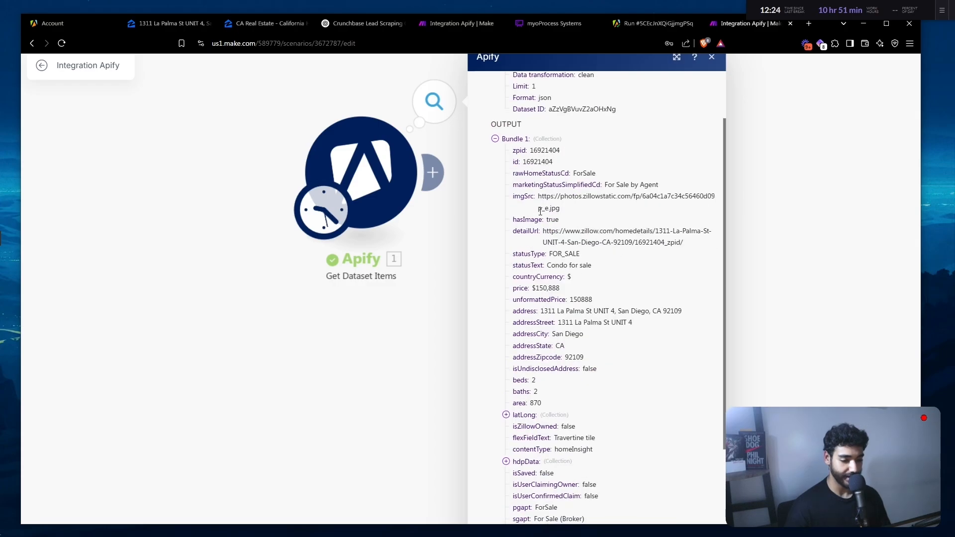
scroll(576, 258, "down", 2)
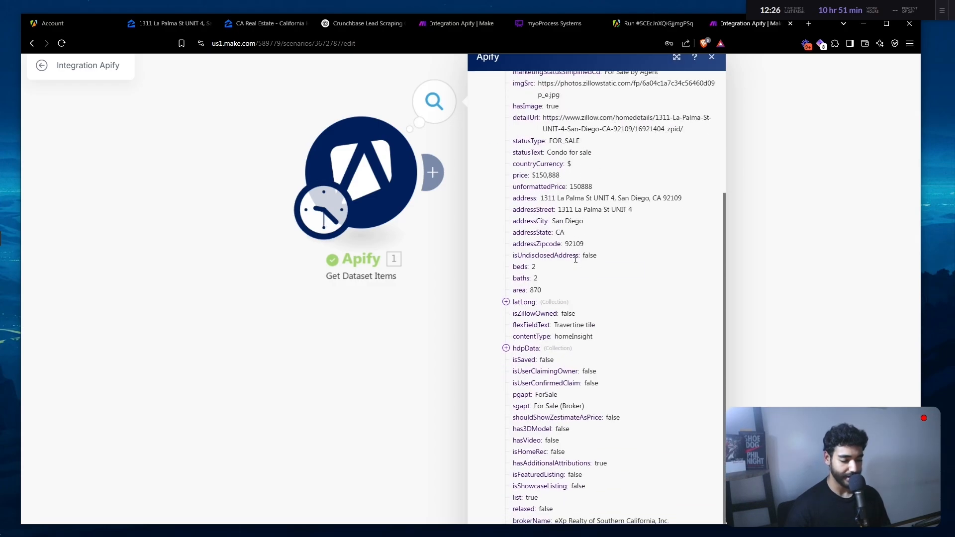
left_click_drag(536, 198, 657, 197)
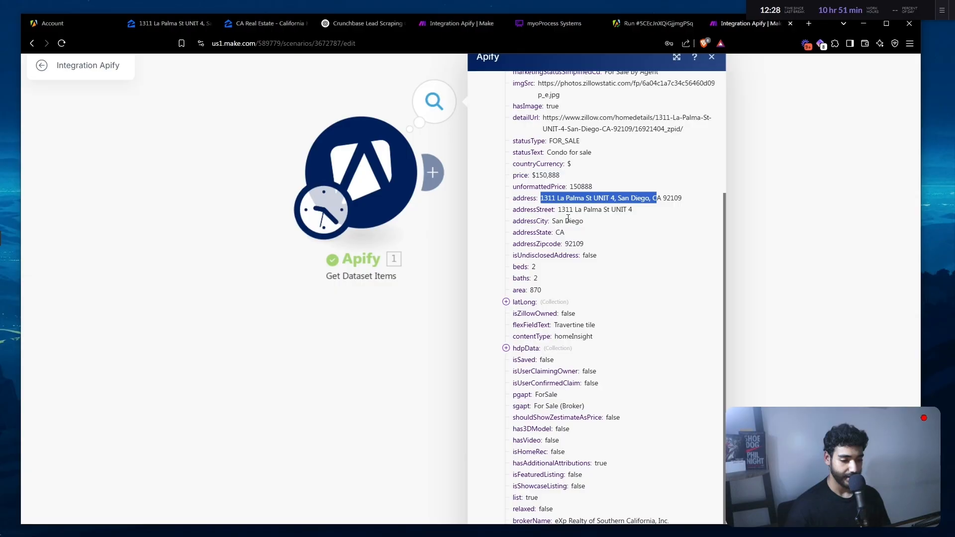
scroll(589, 276, "down", 3)
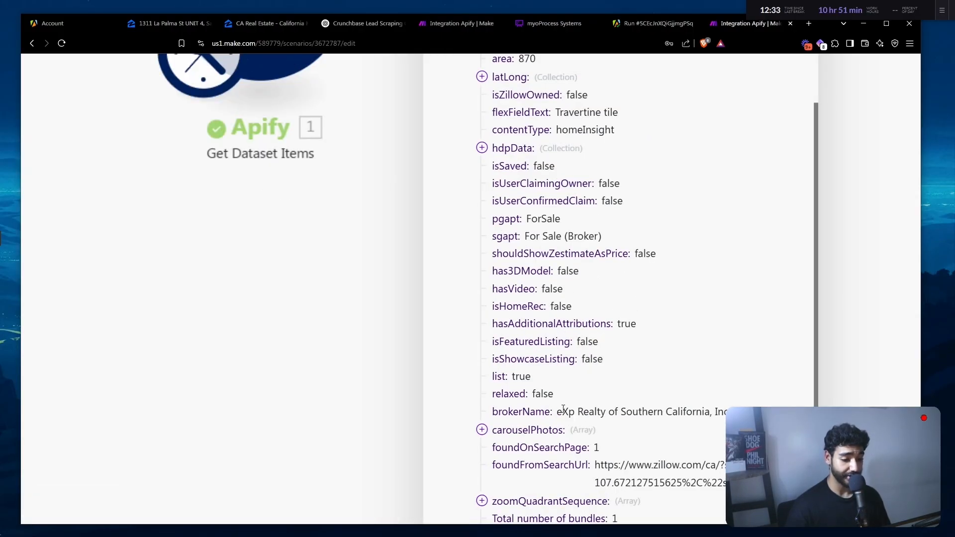
left_click_drag(563, 409, 491, 411)
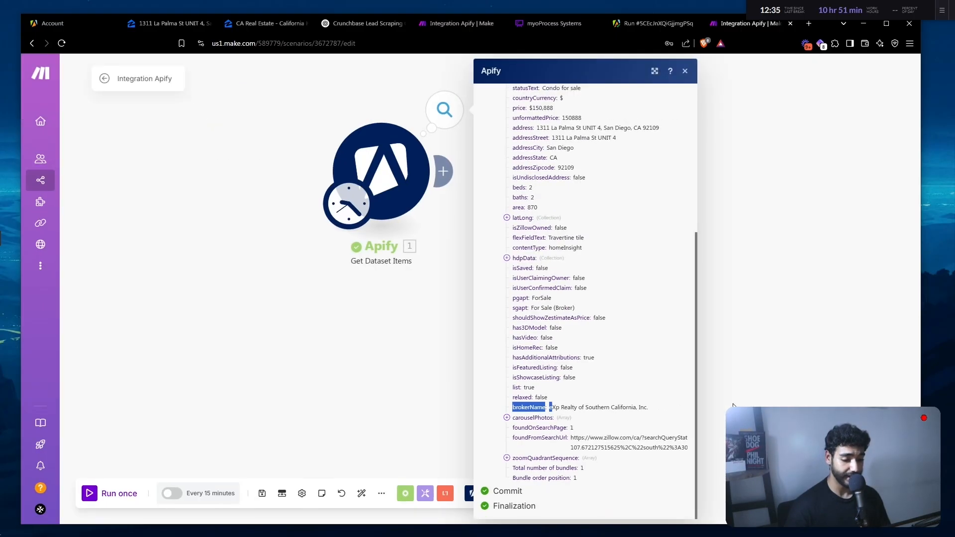
left_click(582, 420)
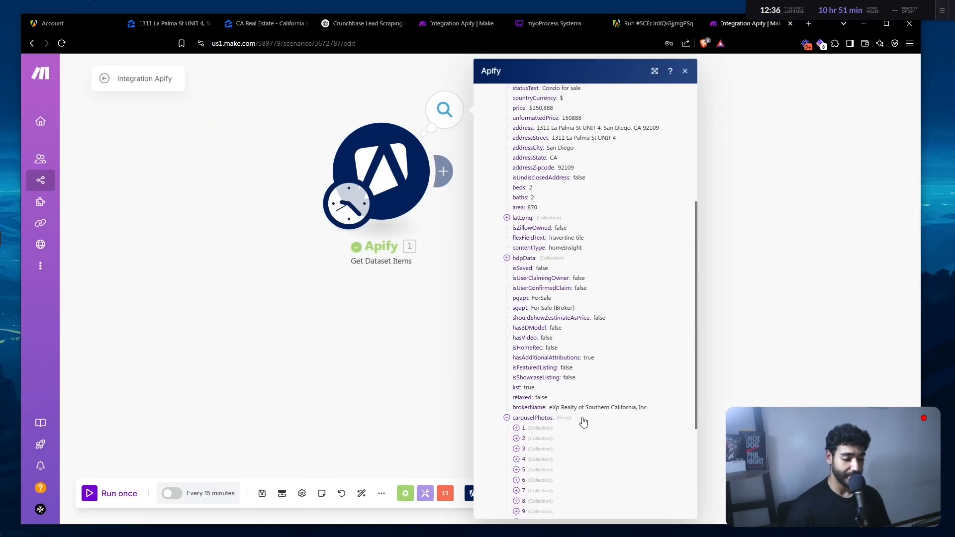
left_click(597, 419)
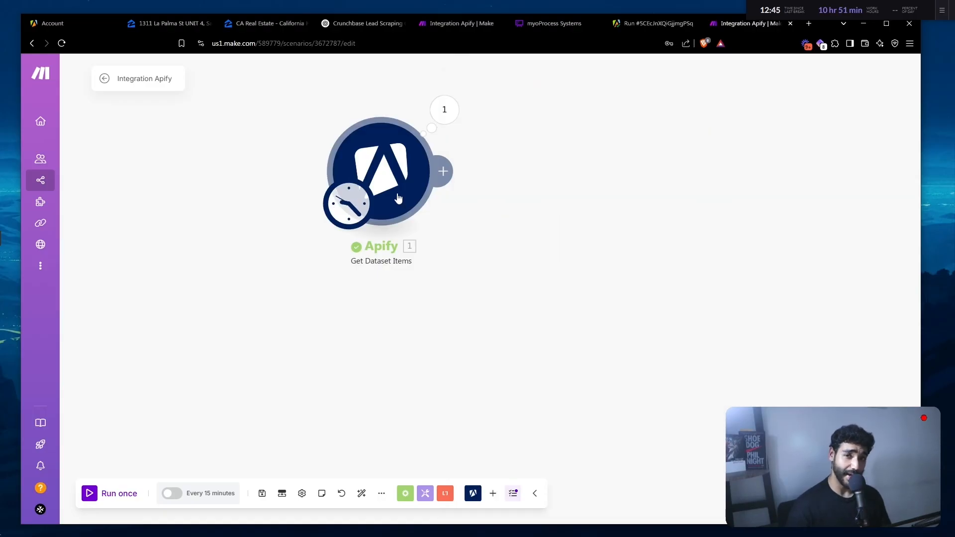
left_click_drag(398, 198, 380, 243)
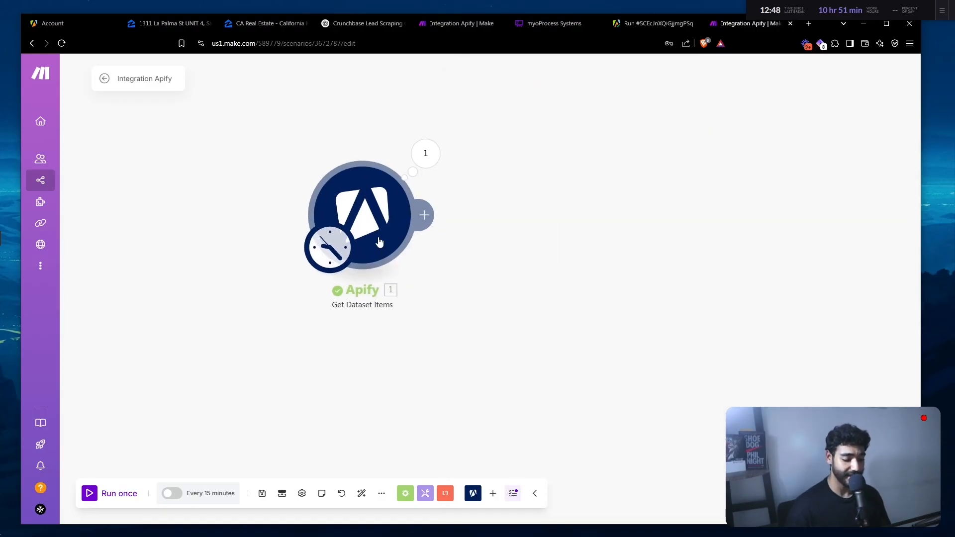
key("ctrl+t")
- Load anymailfinder.com and go to its Email Finder API page
type("any")
key("Return")
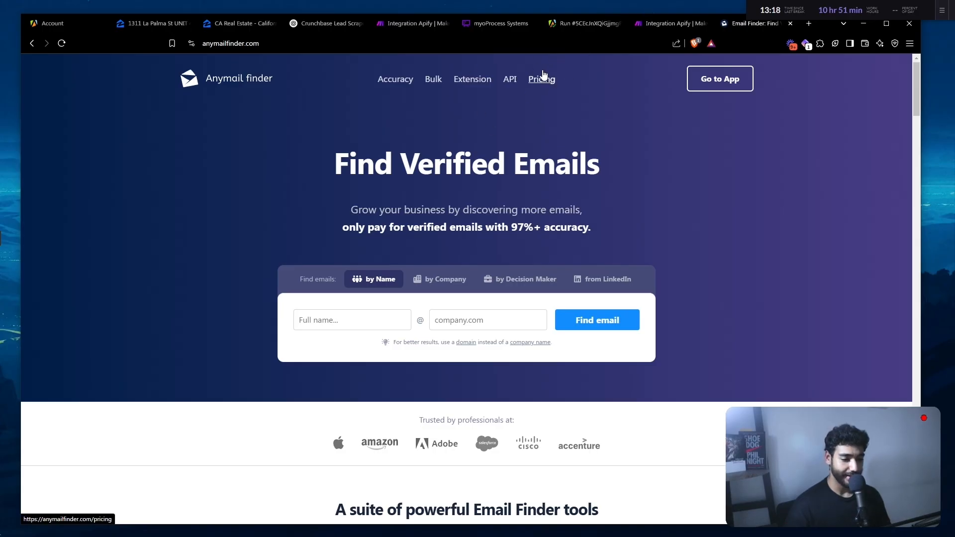
left_click(511, 81)
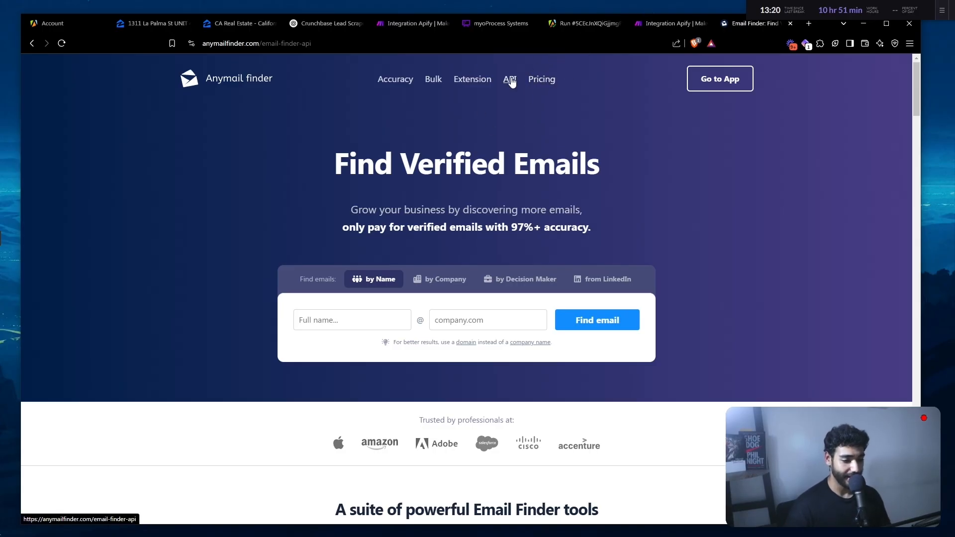
scroll(414, 330, "down", 2)
scroll(413, 330, "up", 2)
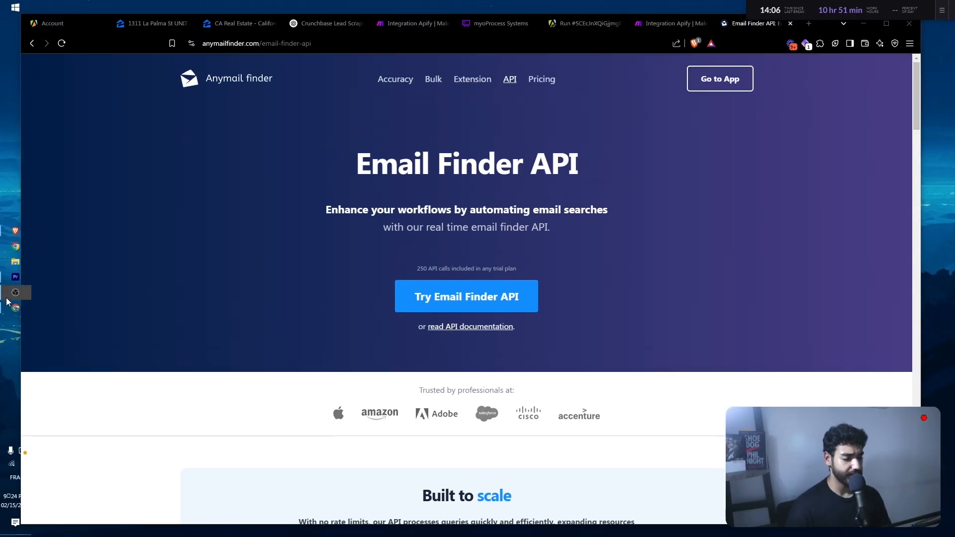
- Copy the API key from Anymail Finder's API Settings, then close the Anymail tab
left_click(13, 308)
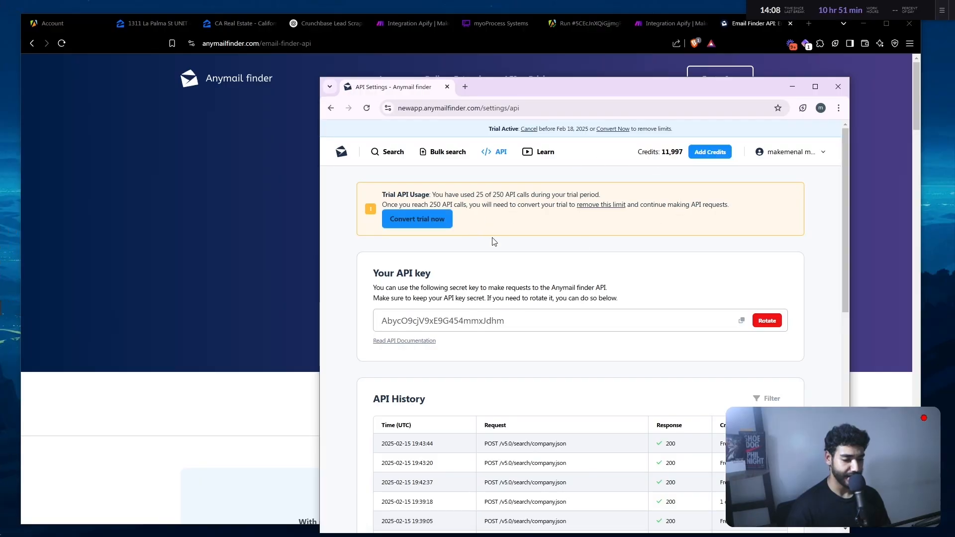
scroll(474, 242, "down", 2)
left_click_drag(561, 234, 380, 234)
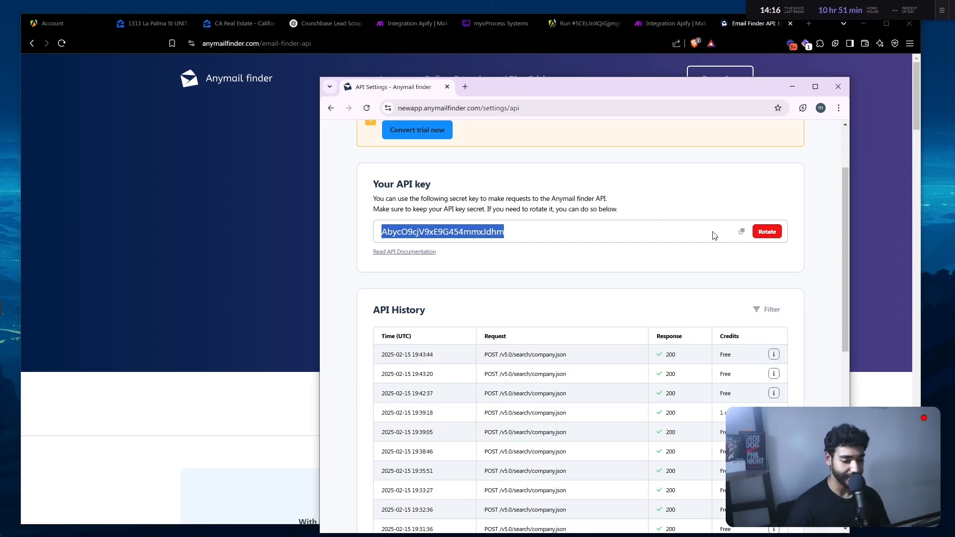
left_click(742, 234)
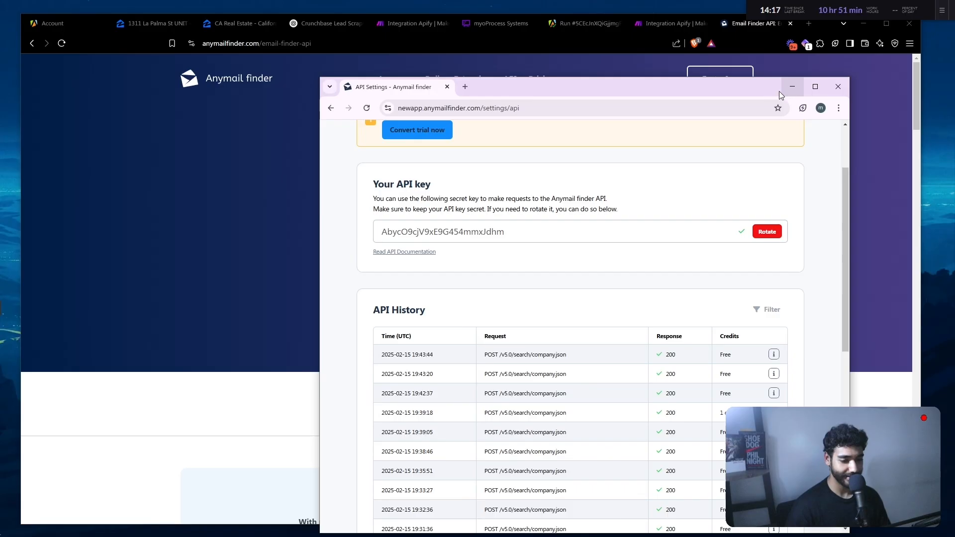
left_click(793, 87)
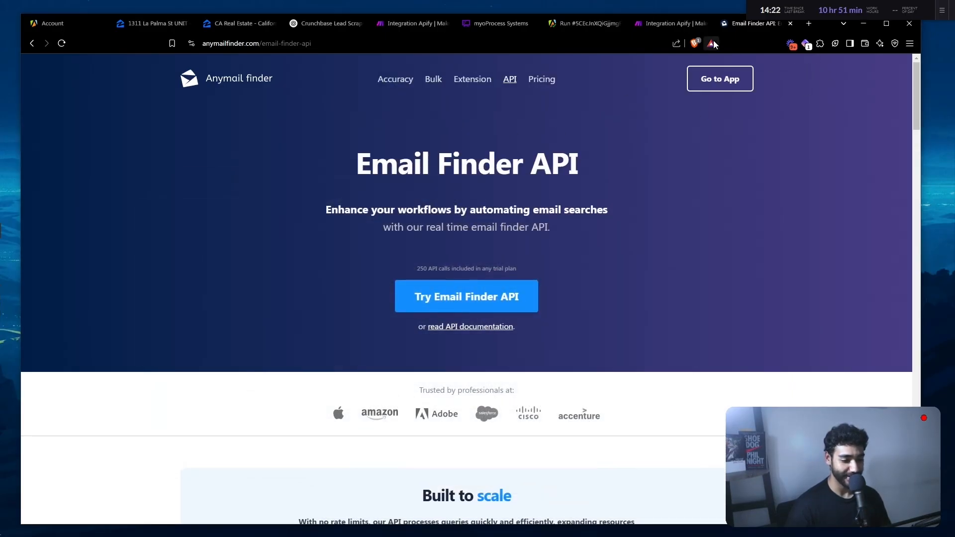
key("ctrl+w")
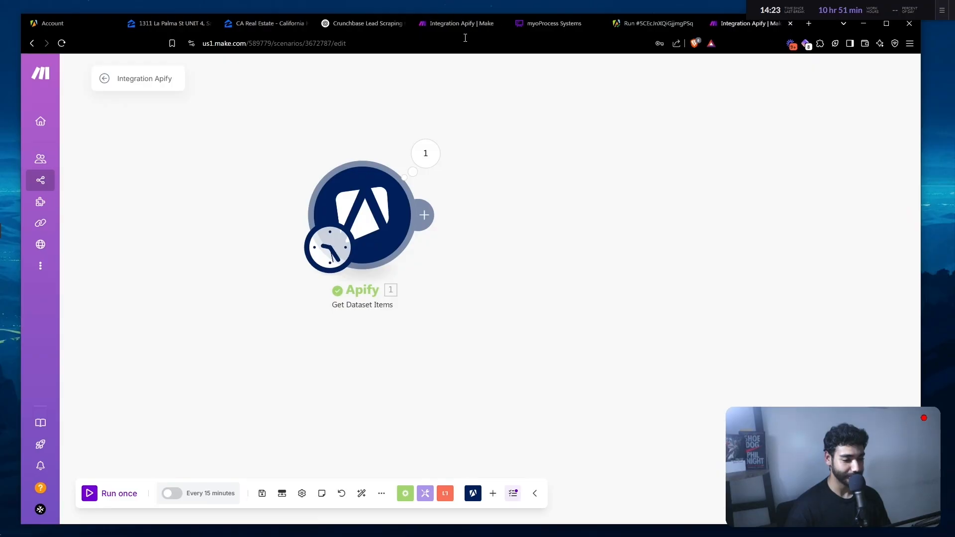
- Search 'anymail' after the Apify module and add the Search for a Company's Emails action
left_click(437, 219)
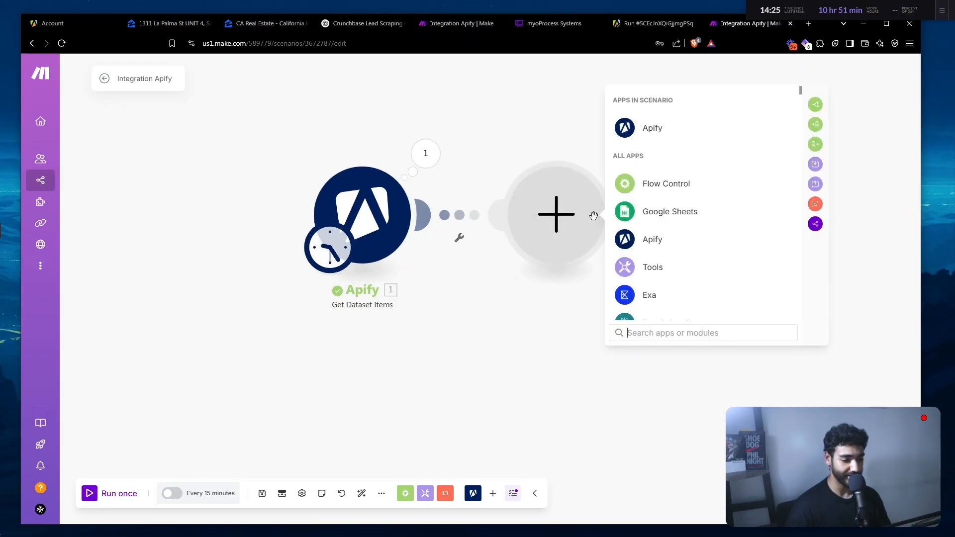
type("anyam")
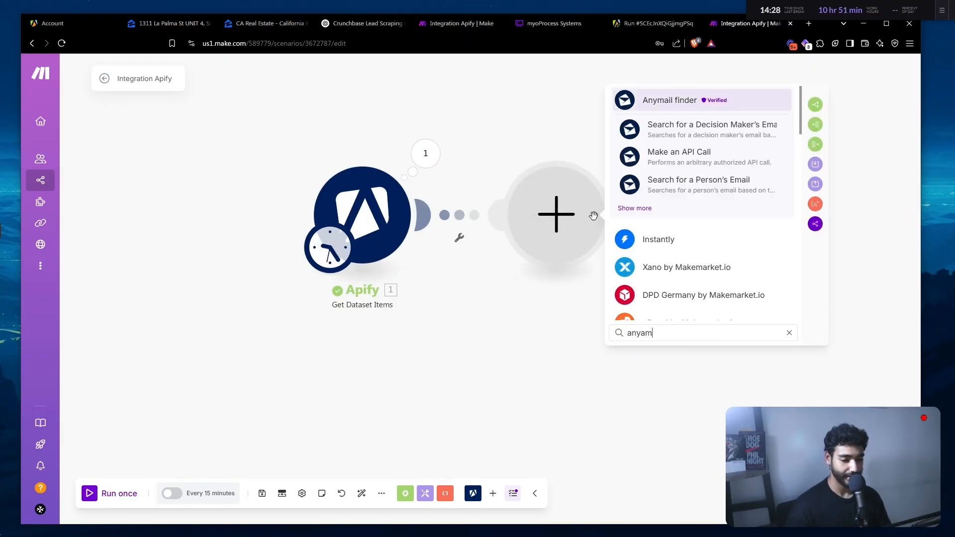
key("Return")
scroll(673, 249, "down", 2)
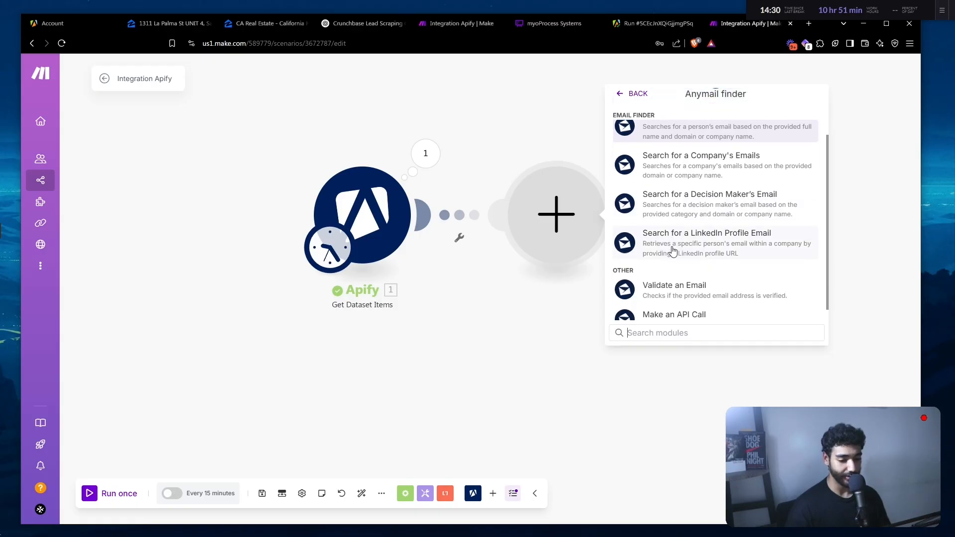
scroll(768, 230, "up", 3)
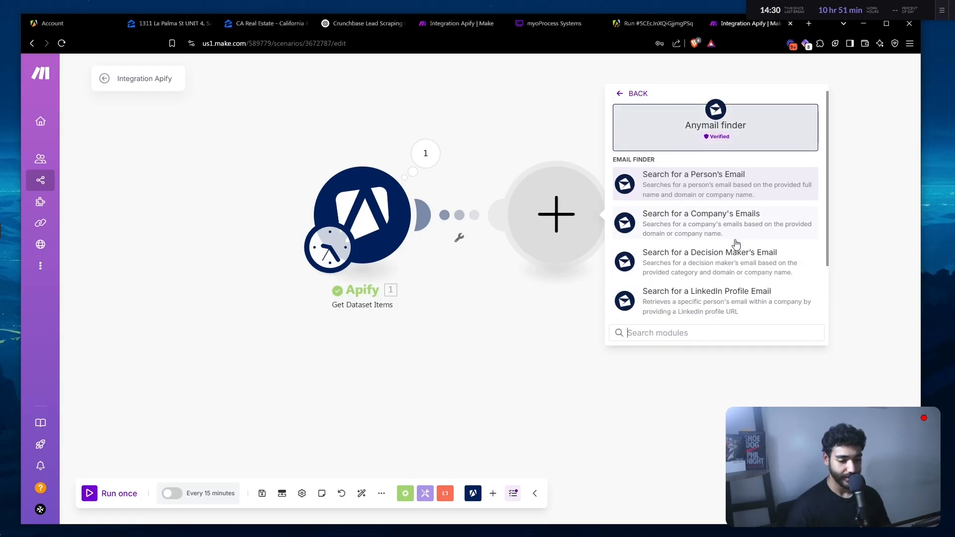
left_click(714, 223)
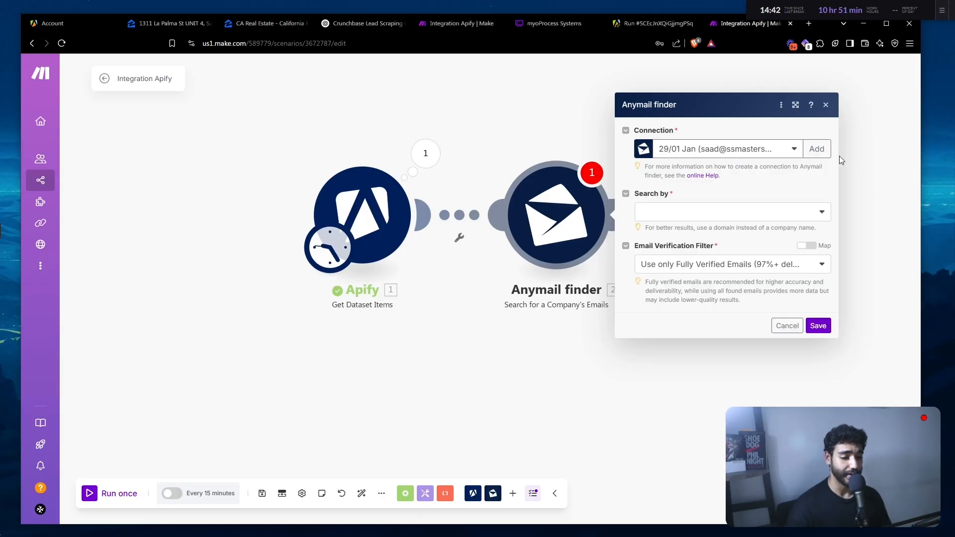
- Create an Anymail finder connection with the pasted API key, named Listing Youtube, and save it
left_click(817, 149)
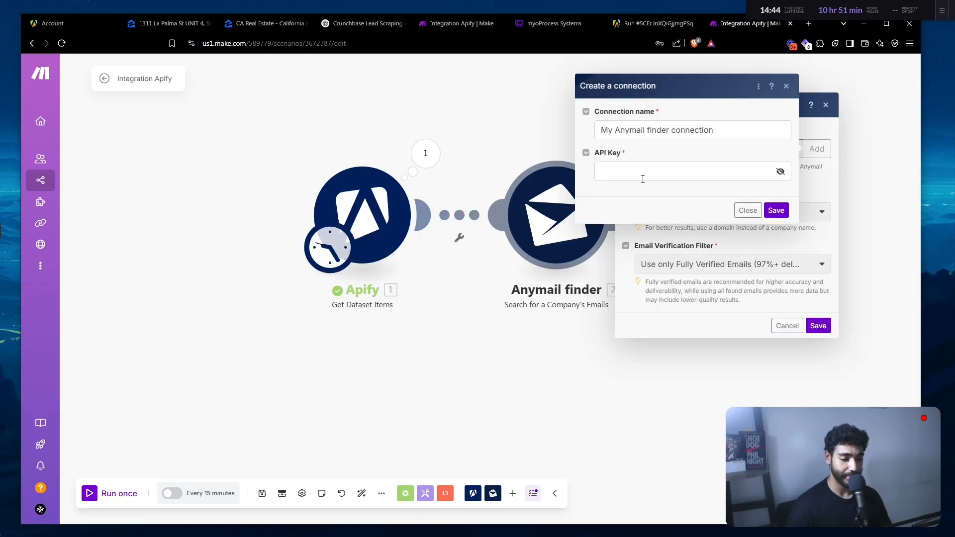
left_click(643, 177)
left_click(716, 195)
double_click(694, 132)
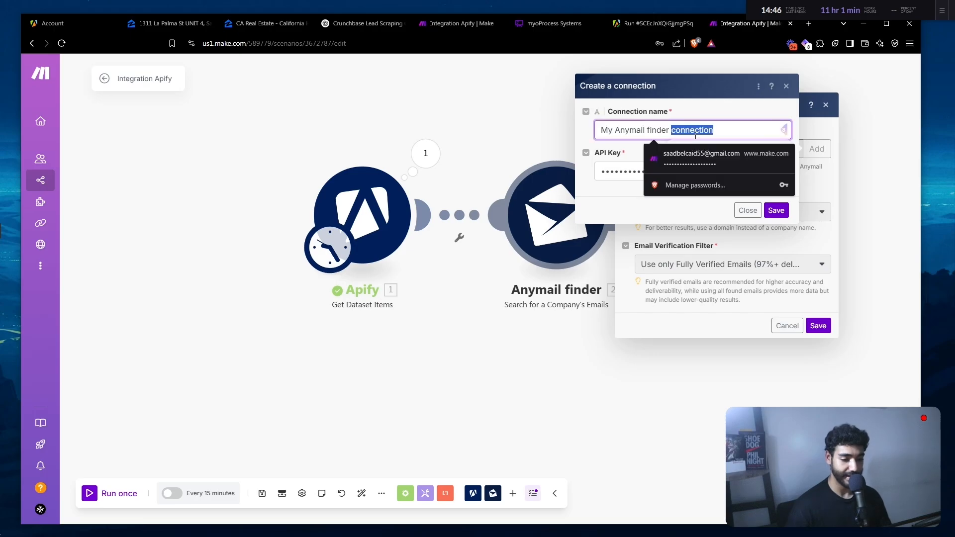
left_click(695, 131)
type("List")
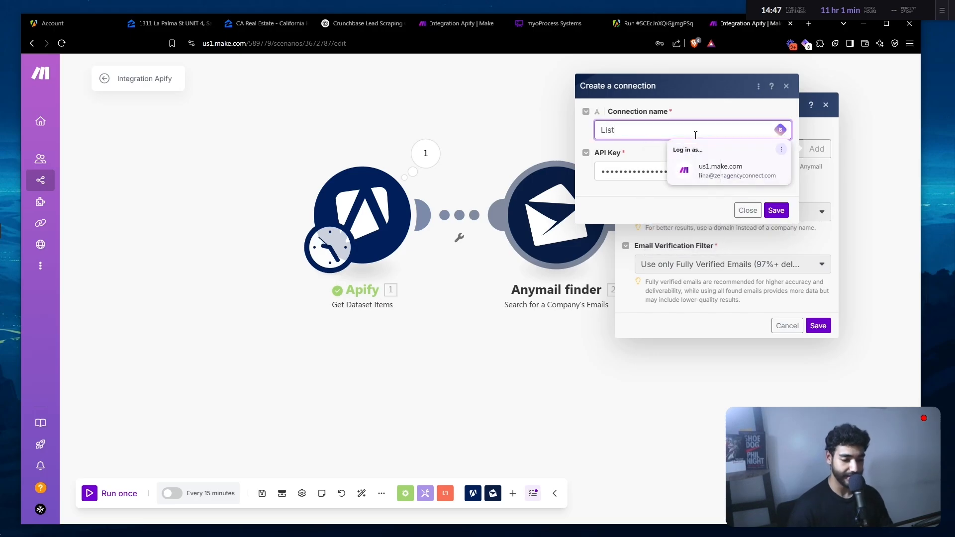
type("ing Youtu")
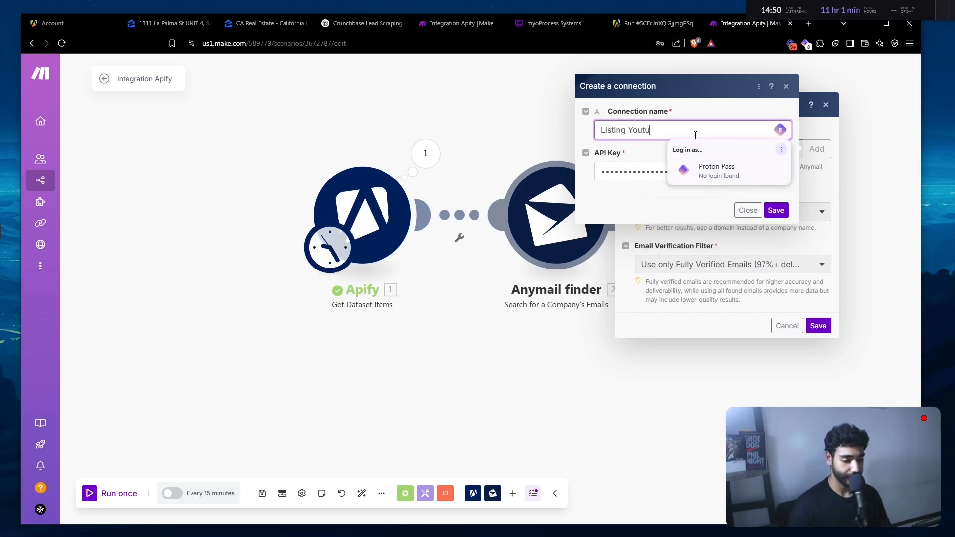
left_click(773, 212)
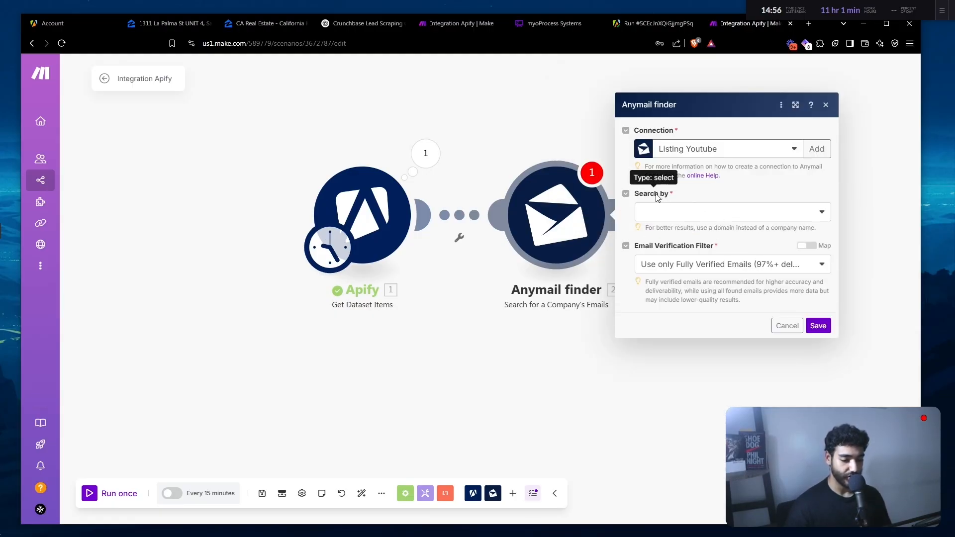
- Make Anymail finder search by Company Name mapped to the Apify brokerName, and save it
left_click(669, 211)
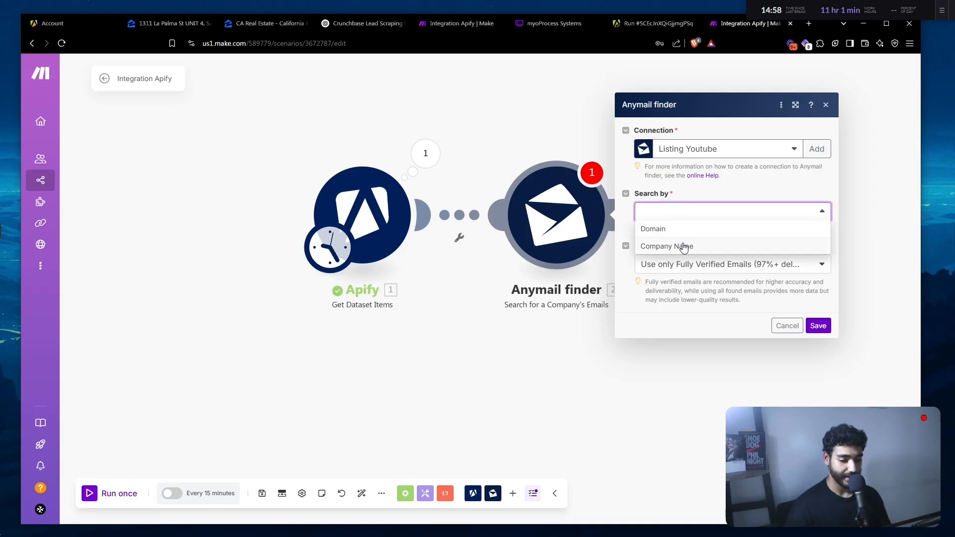
left_click(683, 245)
left_click(683, 242)
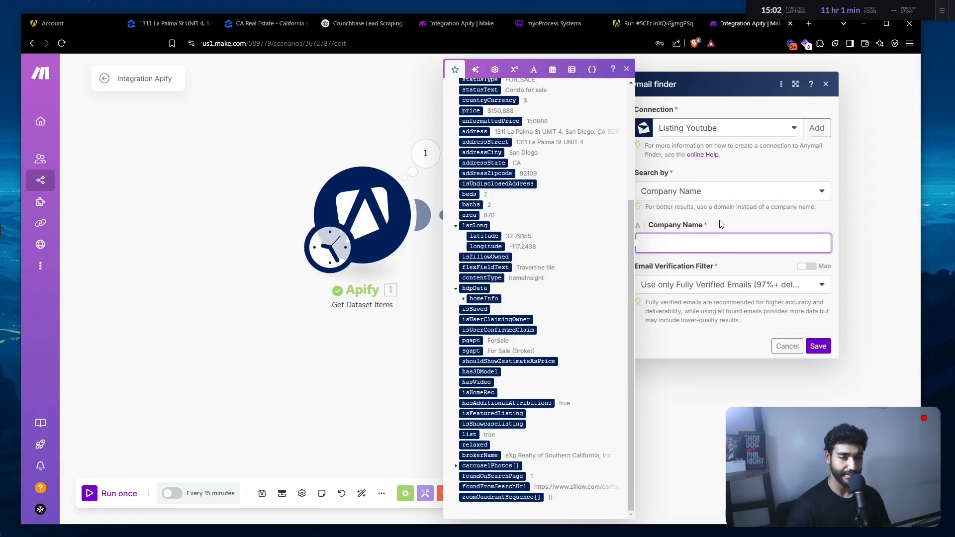
left_click(490, 455)
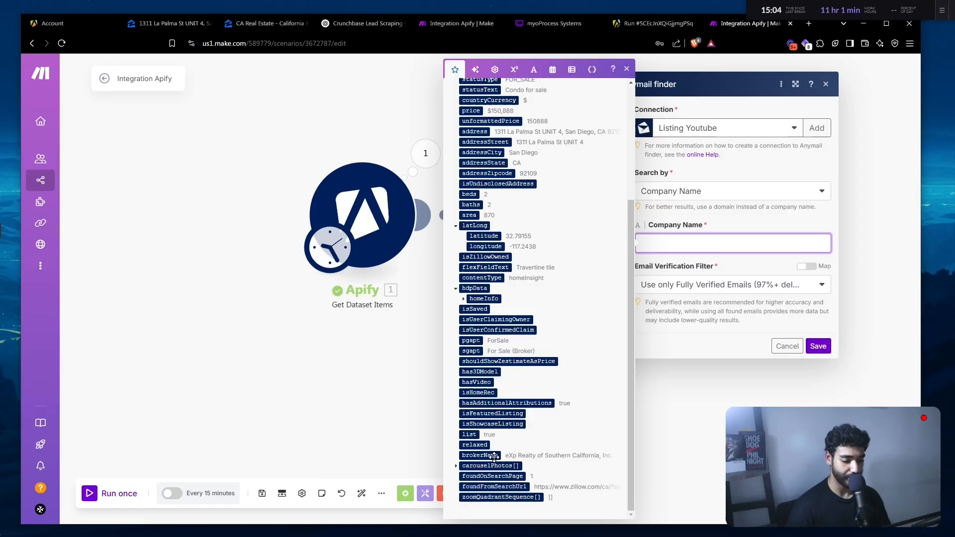
left_click(818, 345)
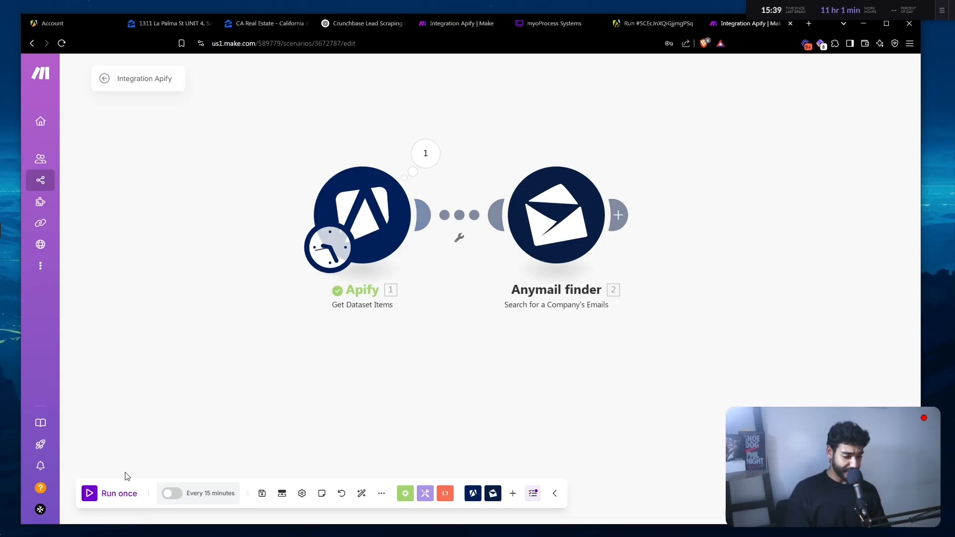
- Run the scenario once and inspect the 18 emails Anymail finder returned
left_click(116, 494)
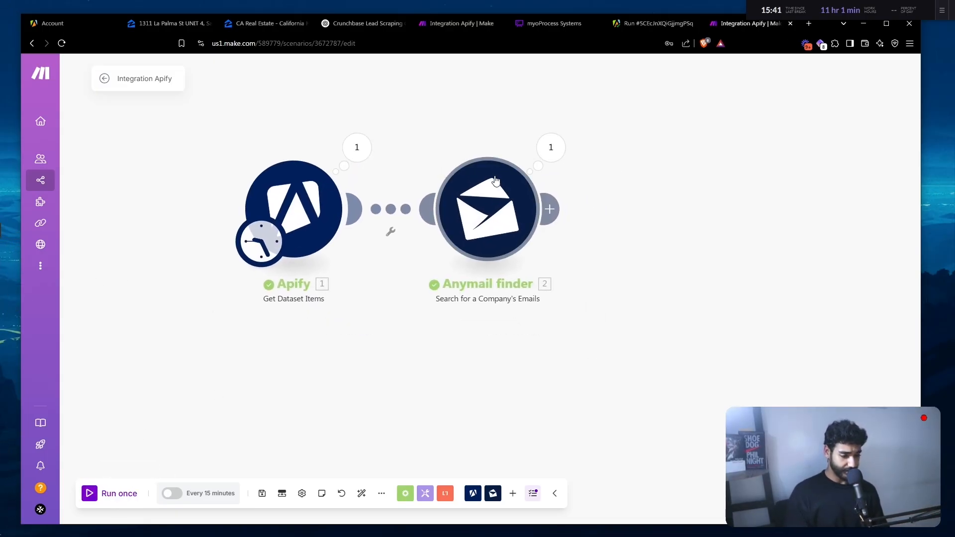
left_click(539, 148)
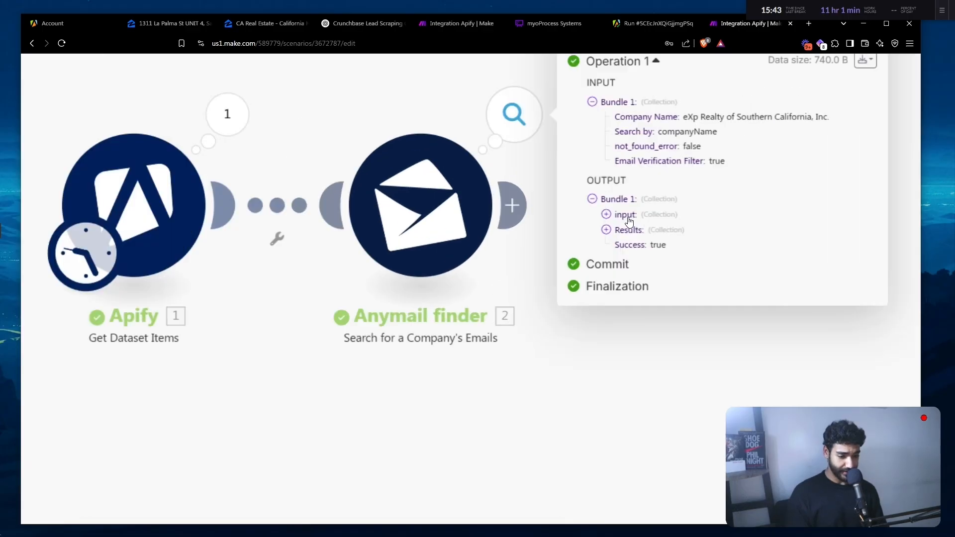
left_click(605, 230)
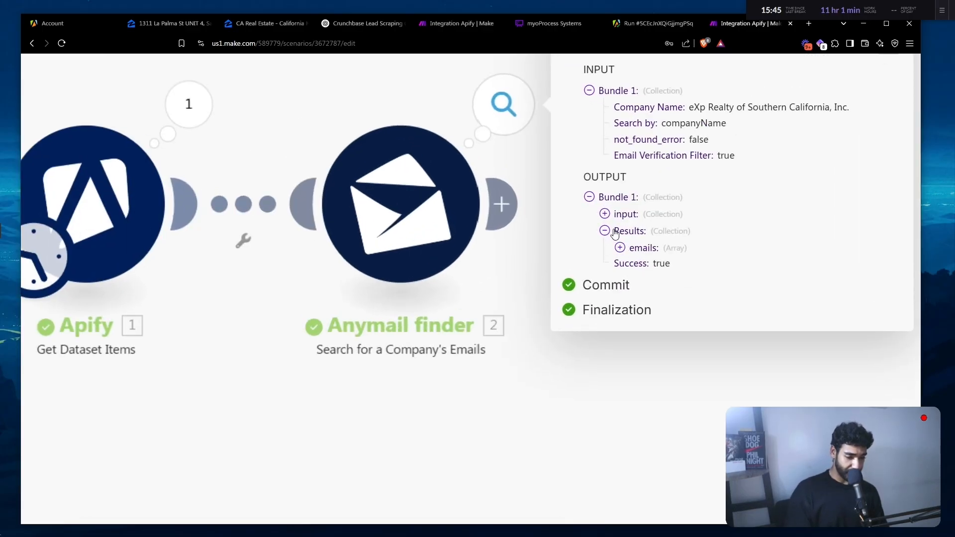
left_click(619, 248)
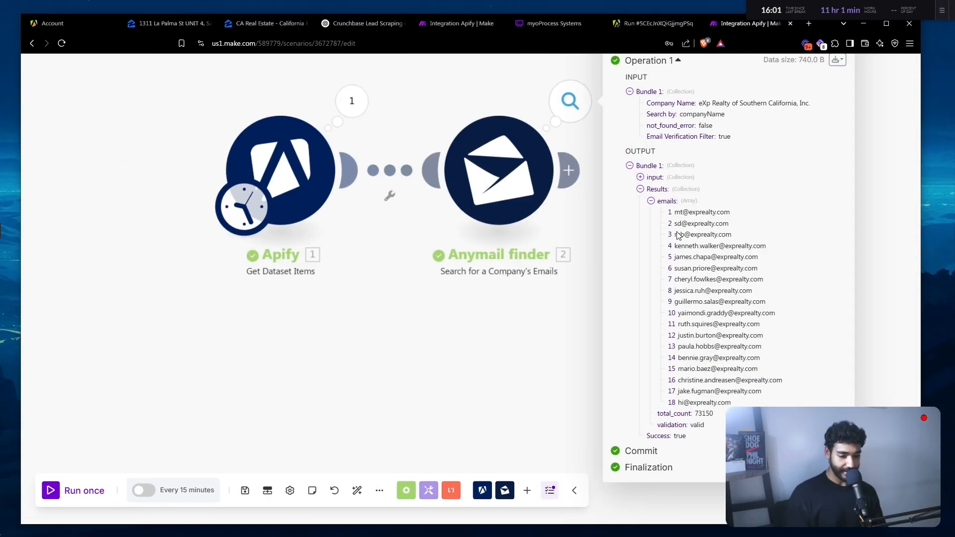
scroll(681, 282, "up", 3)
left_click_drag(662, 295, 746, 297)
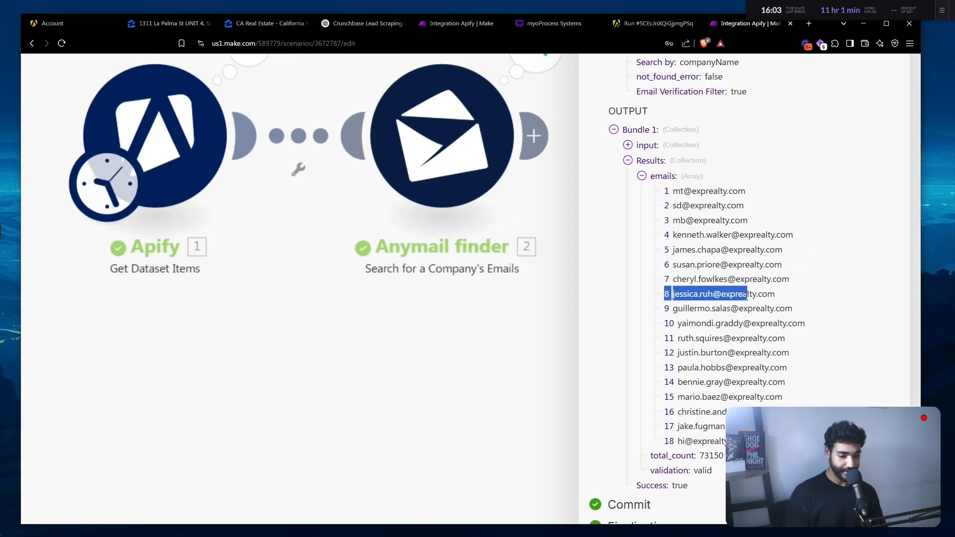
left_click(746, 298)
scroll(783, 330, "down", 3)
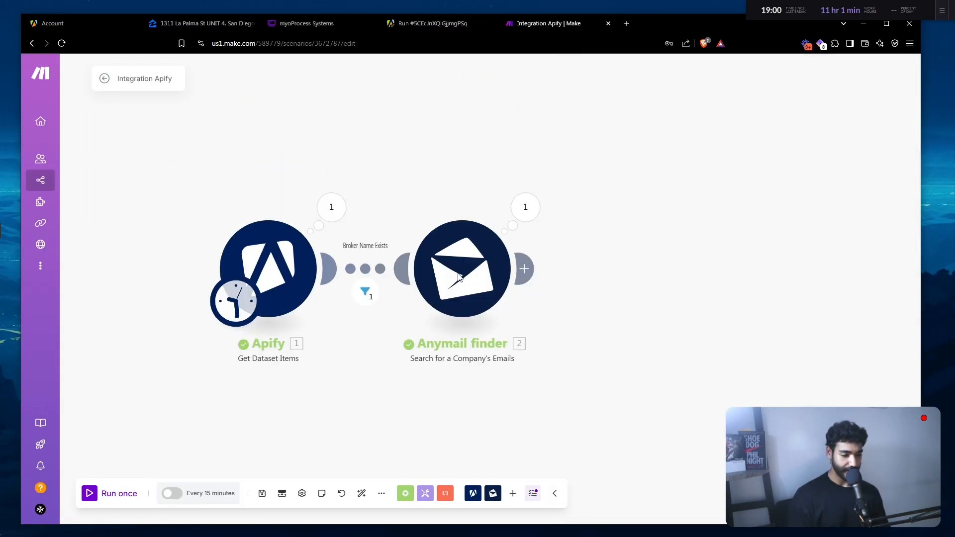
left_click_drag(697, 383, 584, 333)
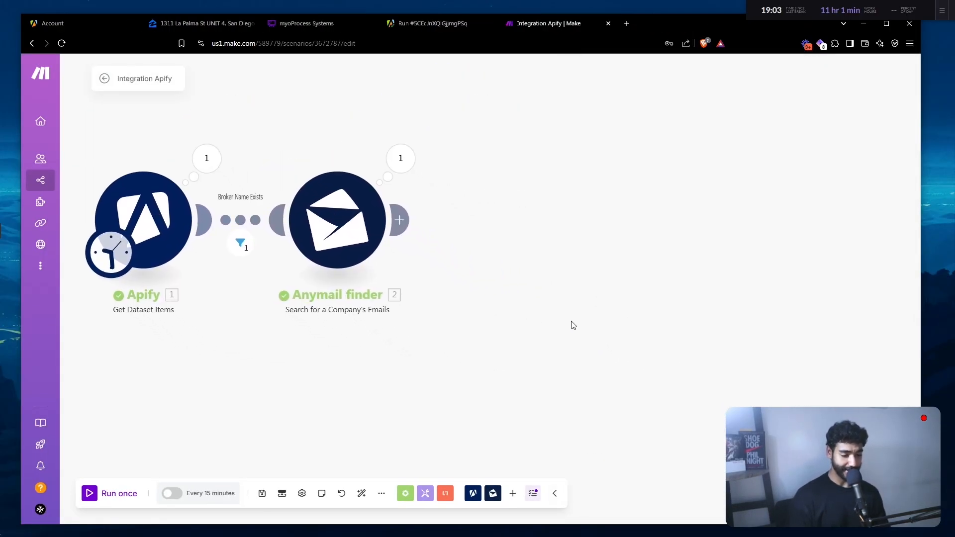
- Add a Perplexity AI Create a Chat Completion module on sonar-pro with one User message
left_click(403, 215)
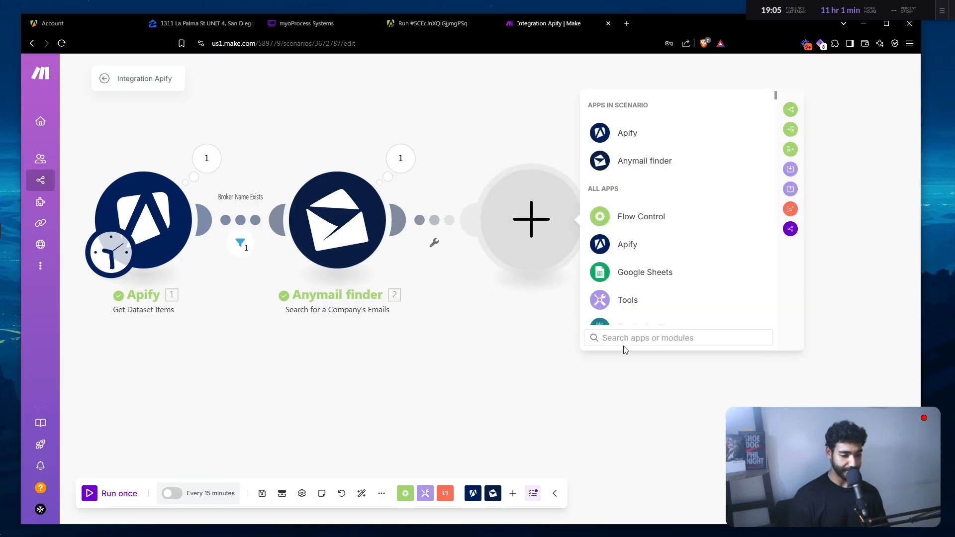
type("perp")
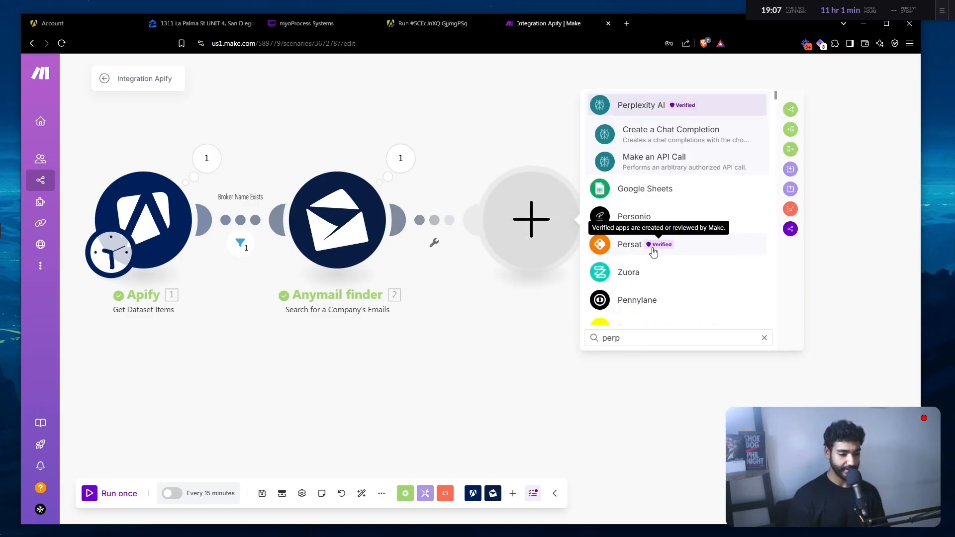
key("Return")
key("Return")
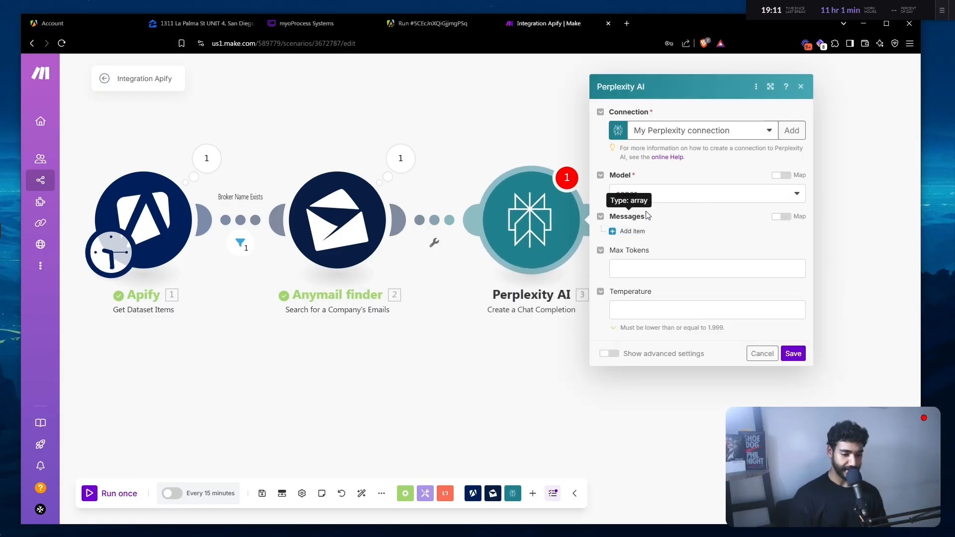
left_click(676, 200)
left_click(670, 234)
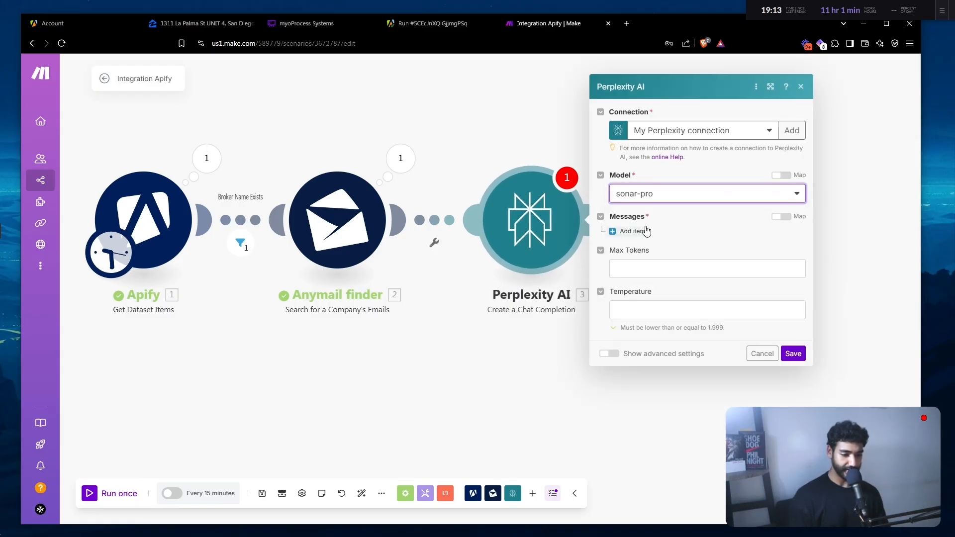
left_click(639, 231)
left_click(664, 294)
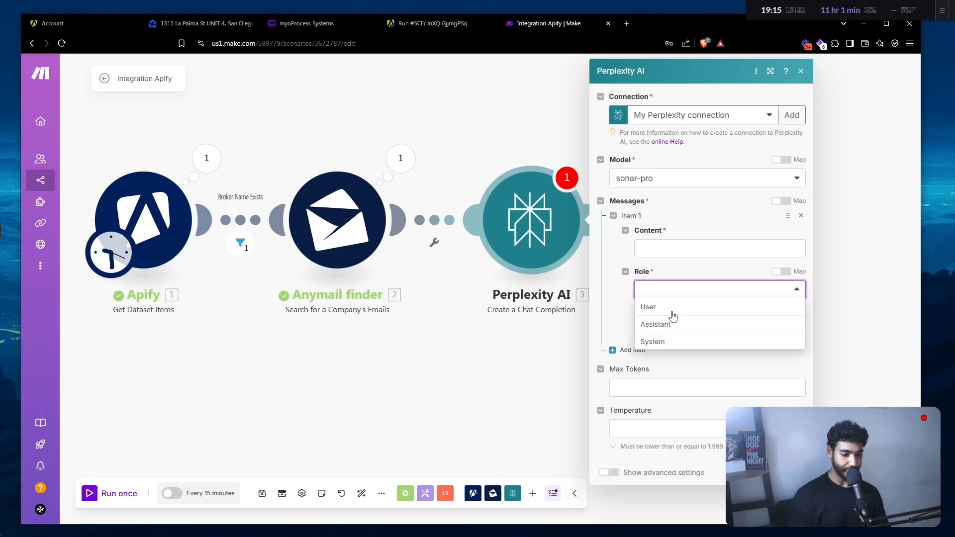
left_click(672, 305)
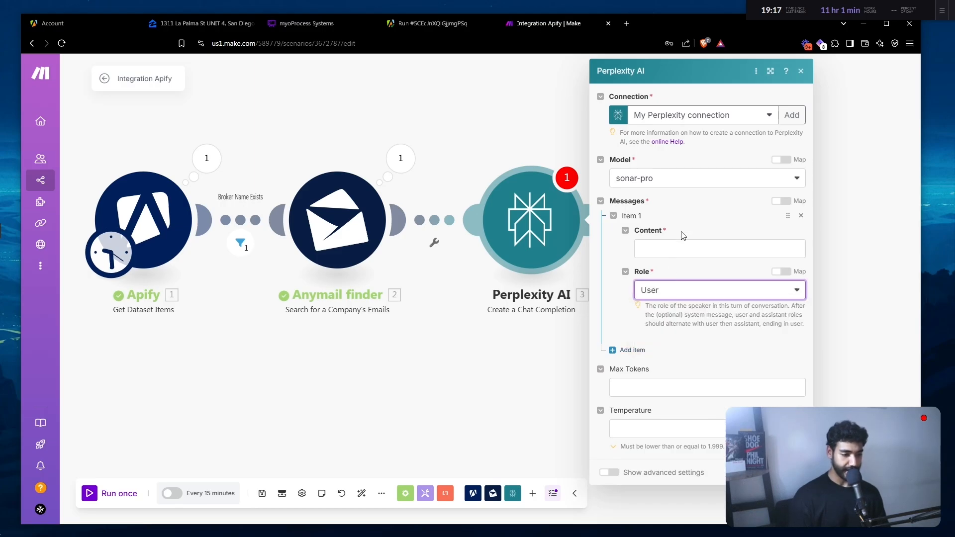
key("ctrl+t")
- Open the 7-Figure Prompts Google Doc and select the Company Name Formatter prompt text
type("7")
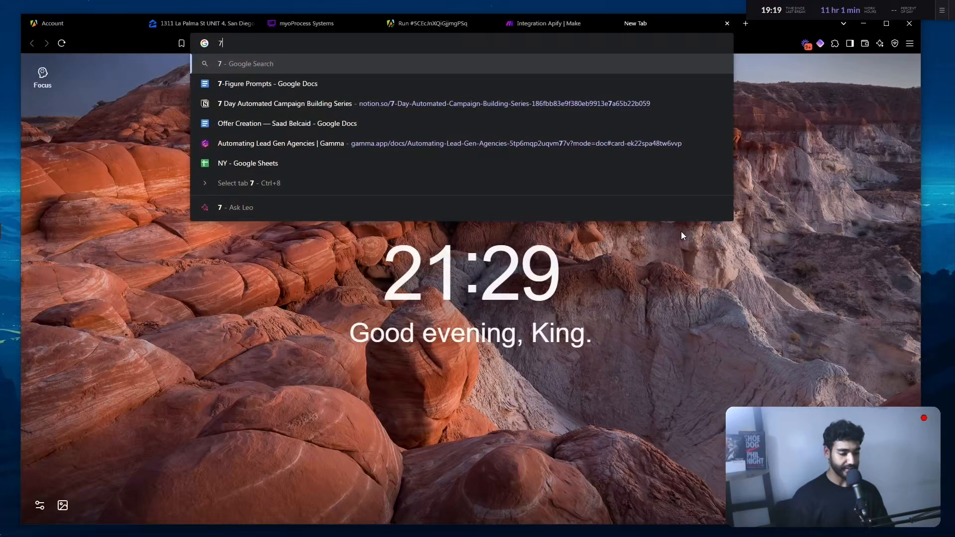
key("Down")
key("Return")
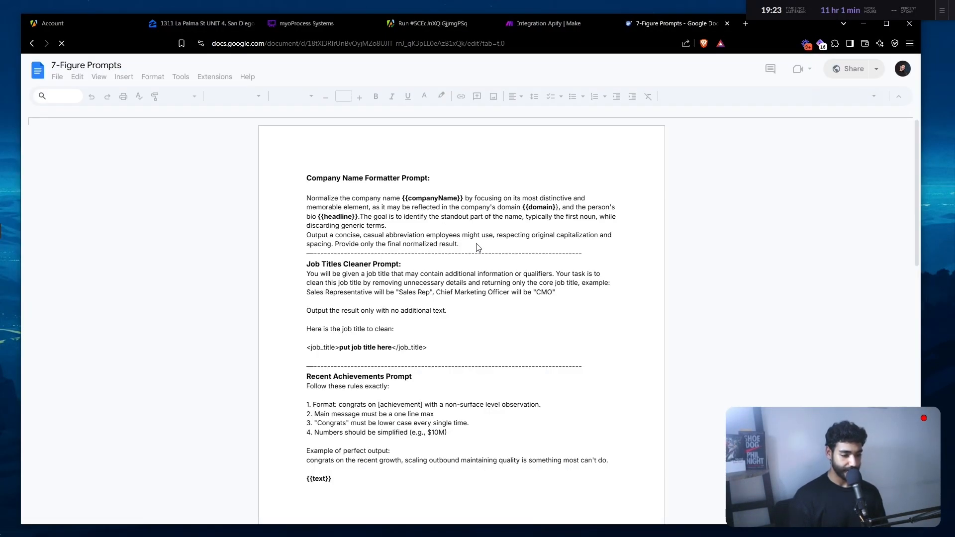
triple_click(309, 186)
left_click_drag(308, 186, 303, 201)
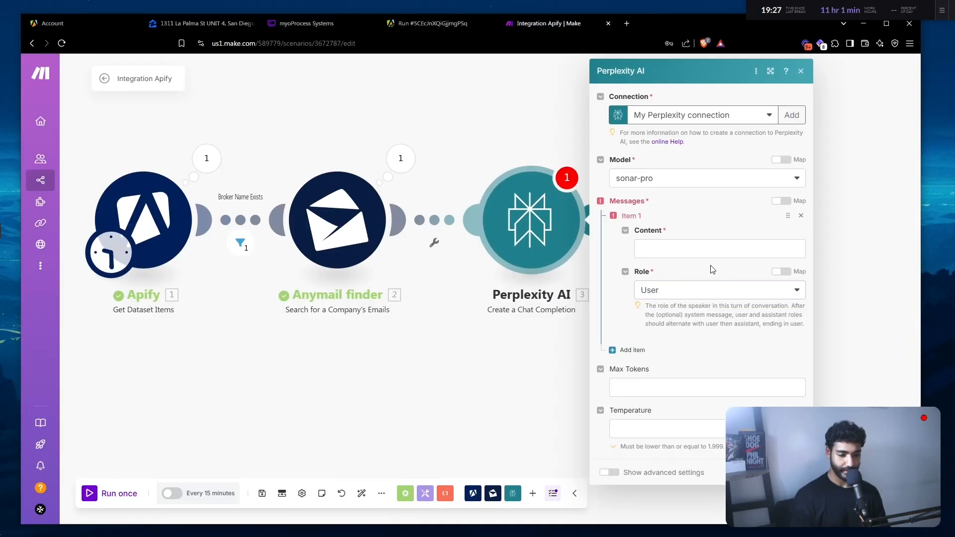
- Paste the prompt into the message Content, mapping company_name and the email domain via split/get
left_click(706, 249)
key("ctrl+v")
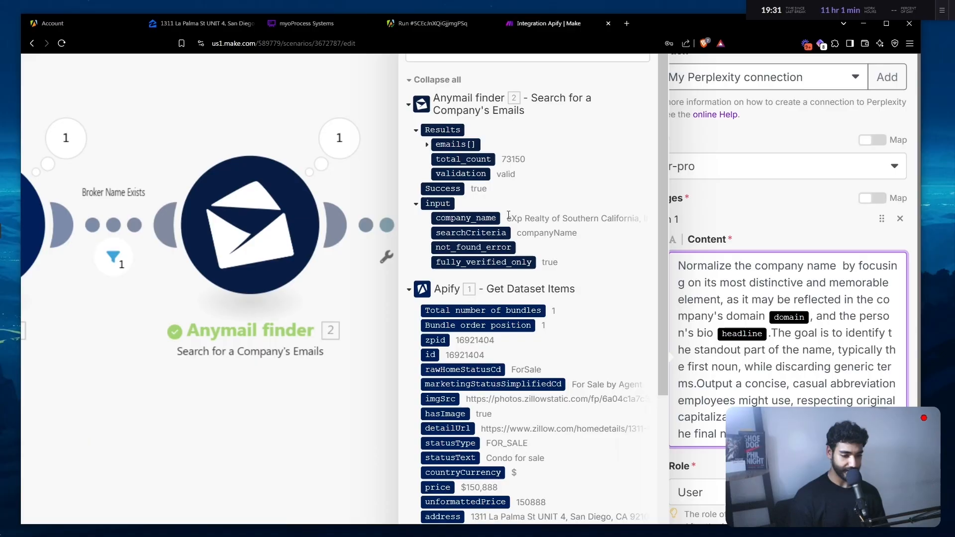
left_click(485, 218)
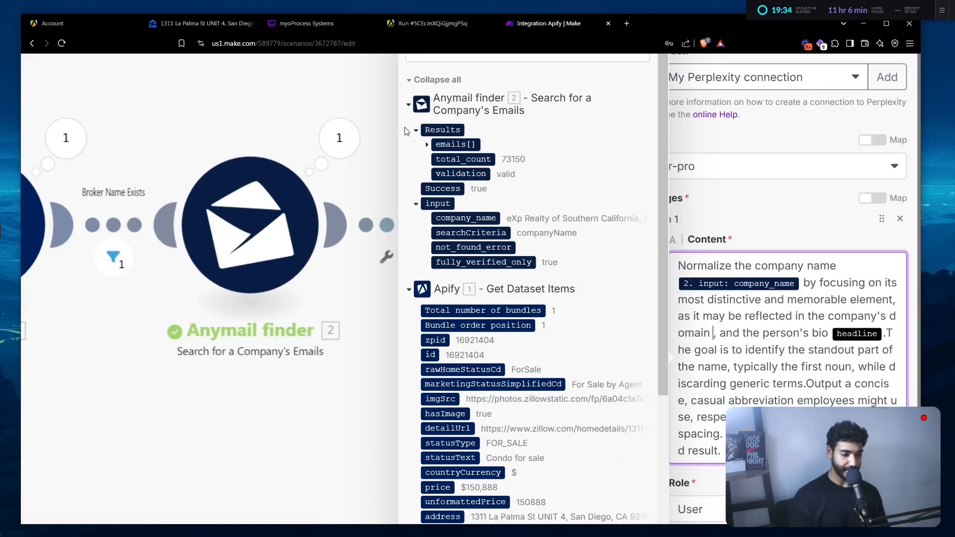
left_click(426, 146)
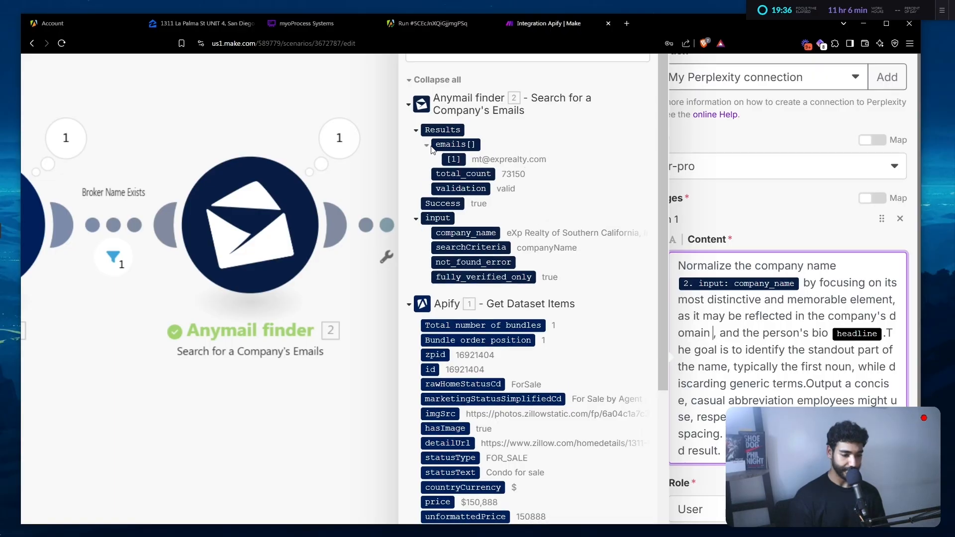
left_click(454, 159)
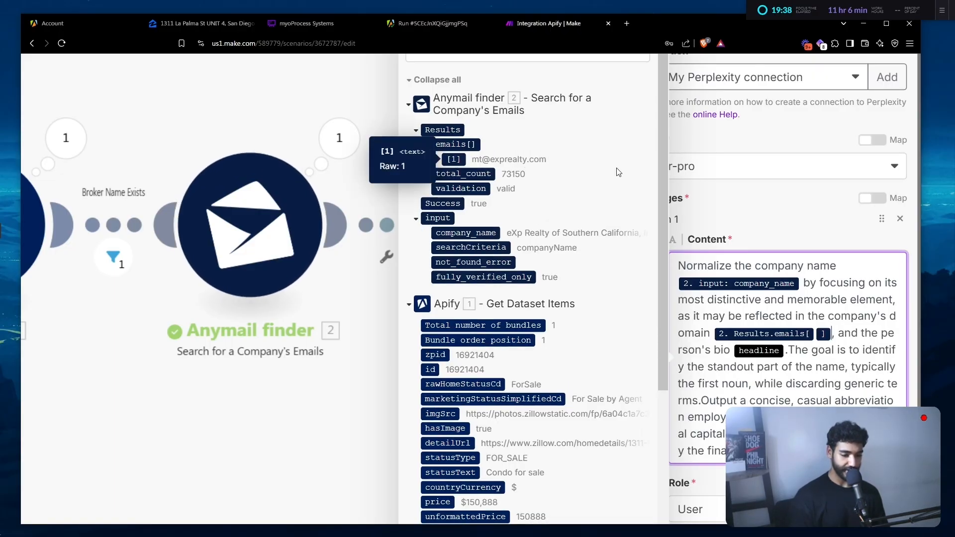
type("split(")
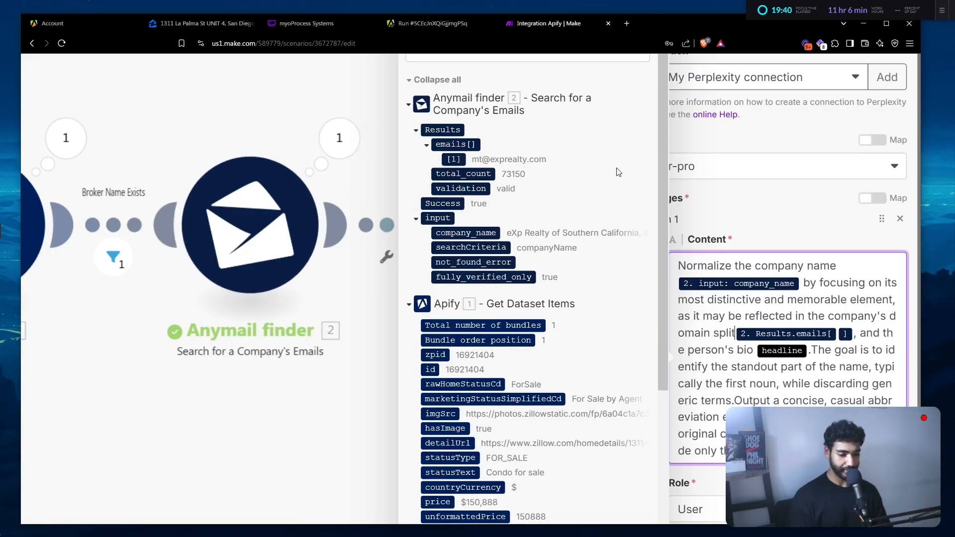
key("Right")
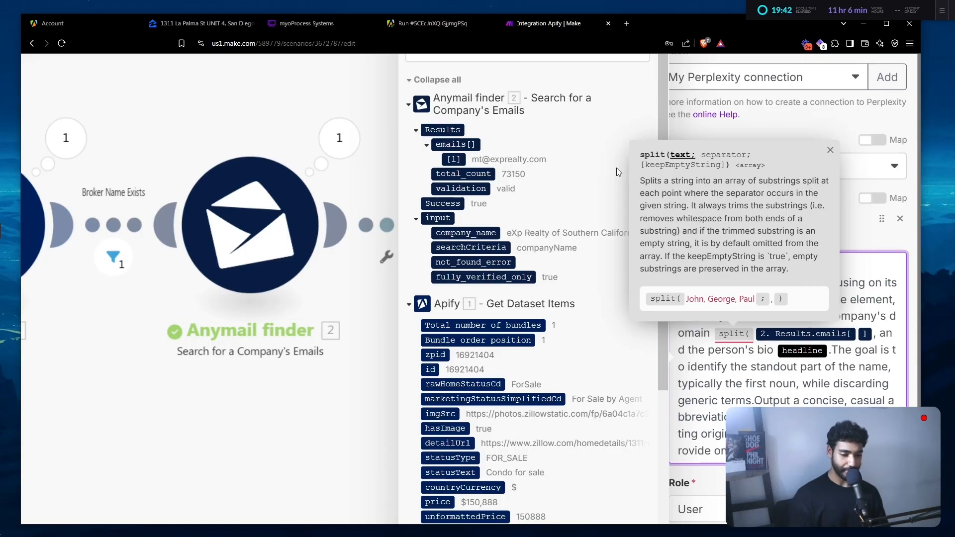
type("; ")
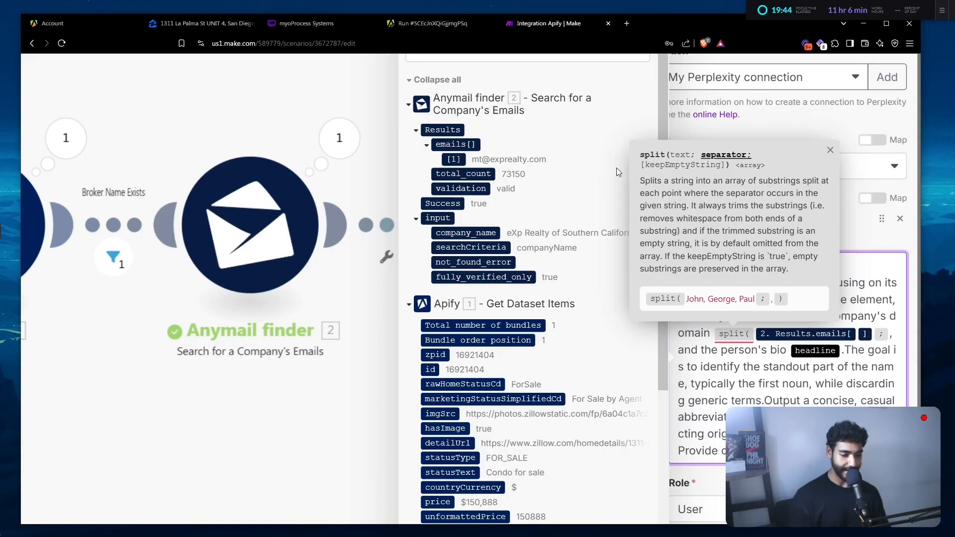
type("@)")
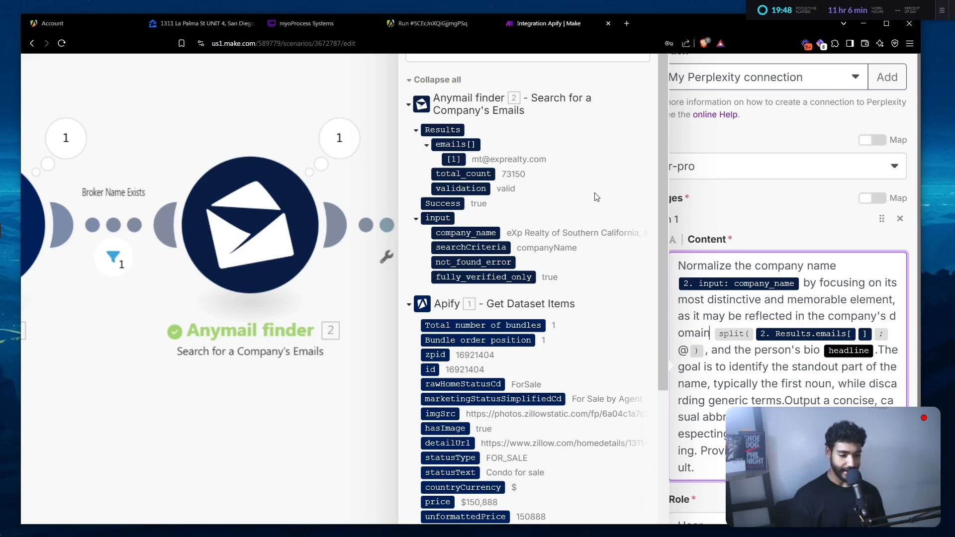
type("get(")
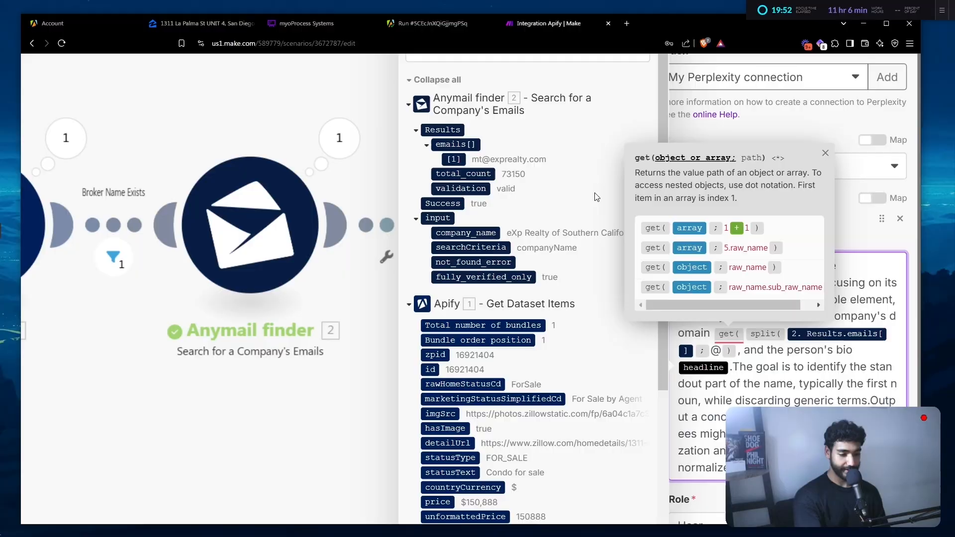
type(";2")
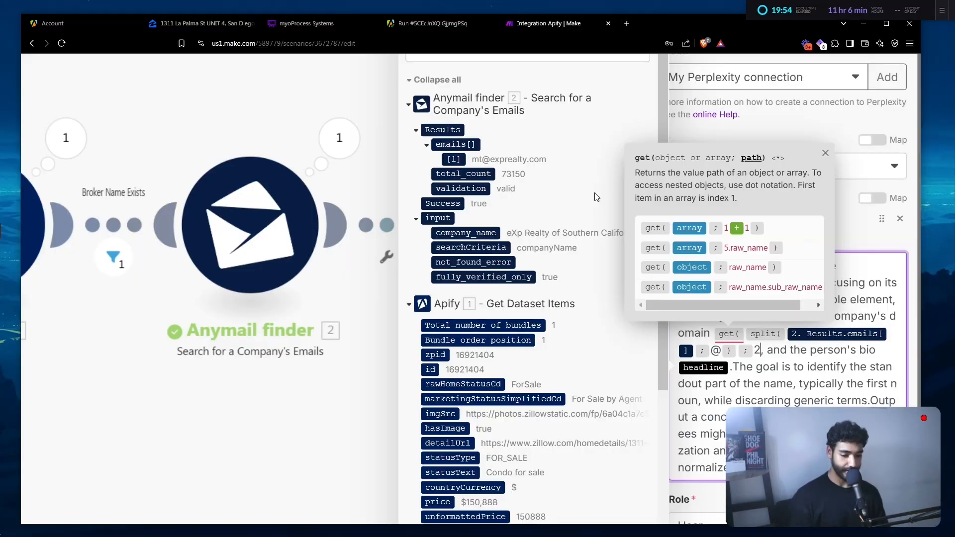
- Delete the bio headline reference from the Perplexity prompt
key("shift+Down")
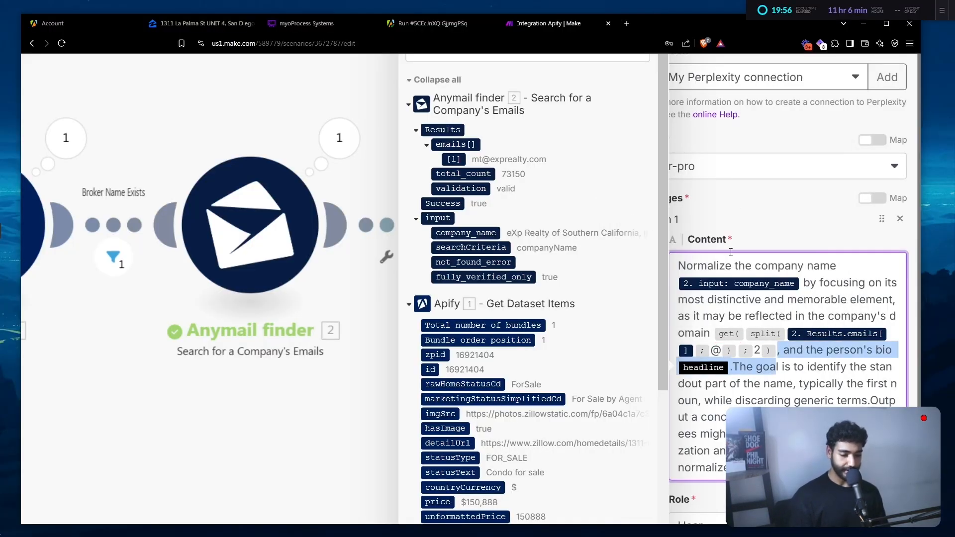
key("shift+Left")
key("shift+Left")
key("shift+Left")
key("shift+Left")
key("shift+Left")
key("shift+Left")
key("shift+Left")
key("shift+Right")
key("shift+Left")
key("BackSpace")
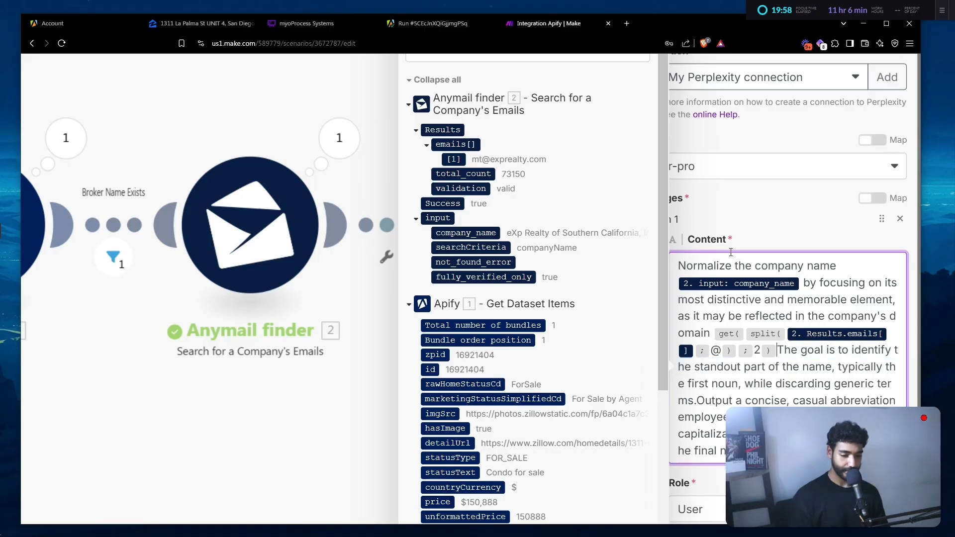
key("Return")
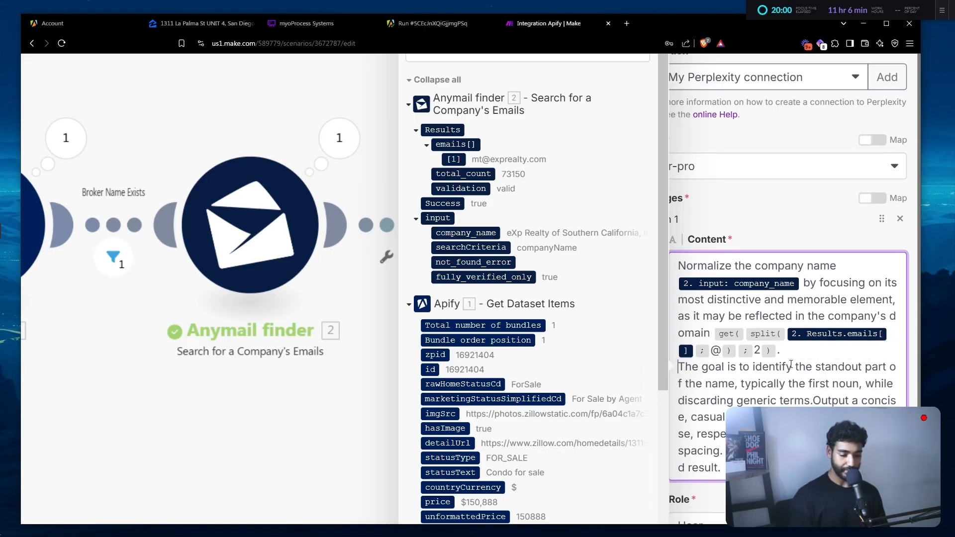
- Set Max Tokens to 750 and close the Perplexity module settings
scroll(756, 366, "down", 3)
scroll(711, 428, "down", 3)
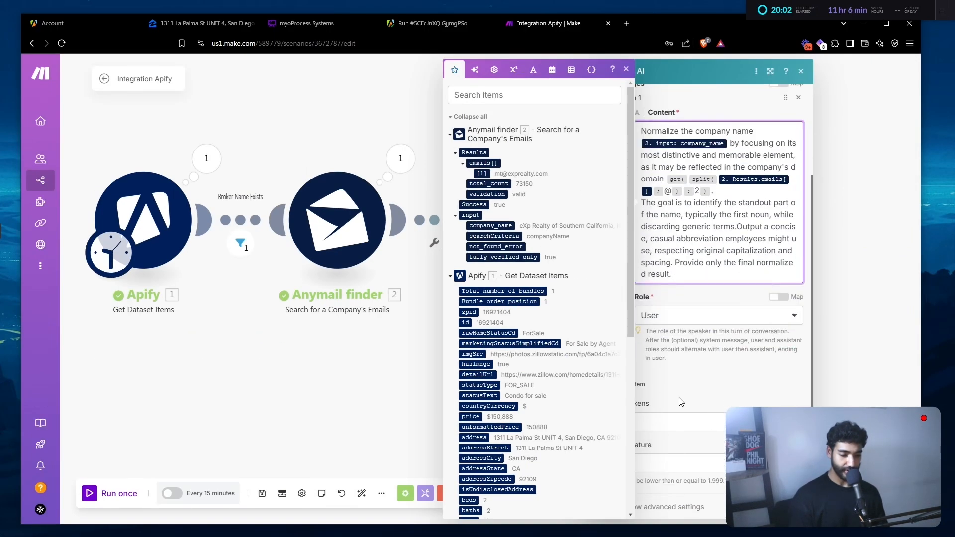
left_click(680, 422)
type("750")
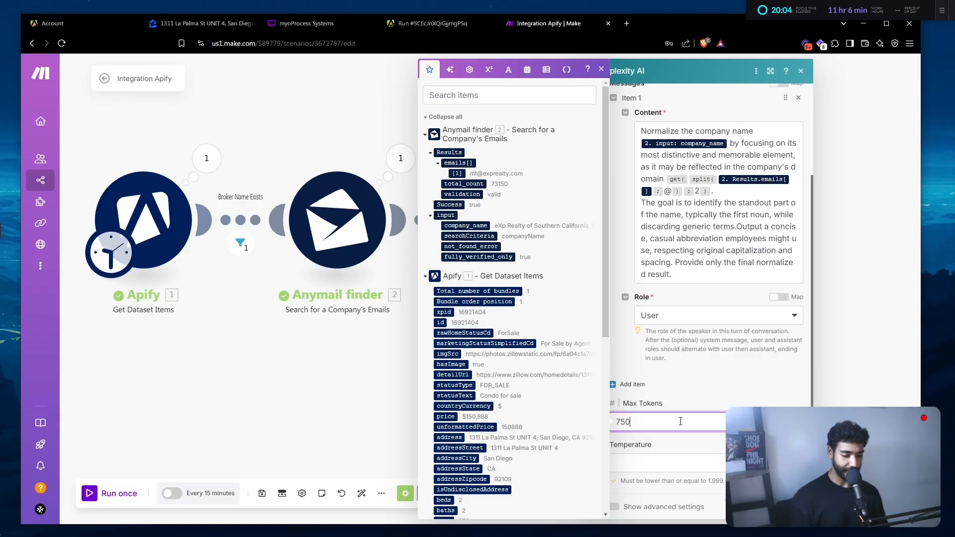
key("Escape")
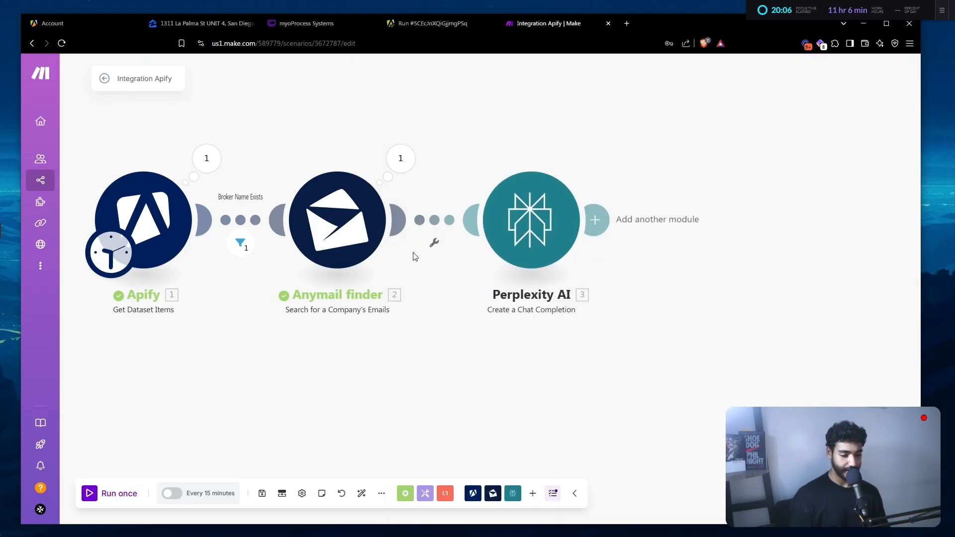
- Rename the Perplexity module to 'Clean Company Name' and save the scenario
right_click(543, 218)
left_click(597, 272)
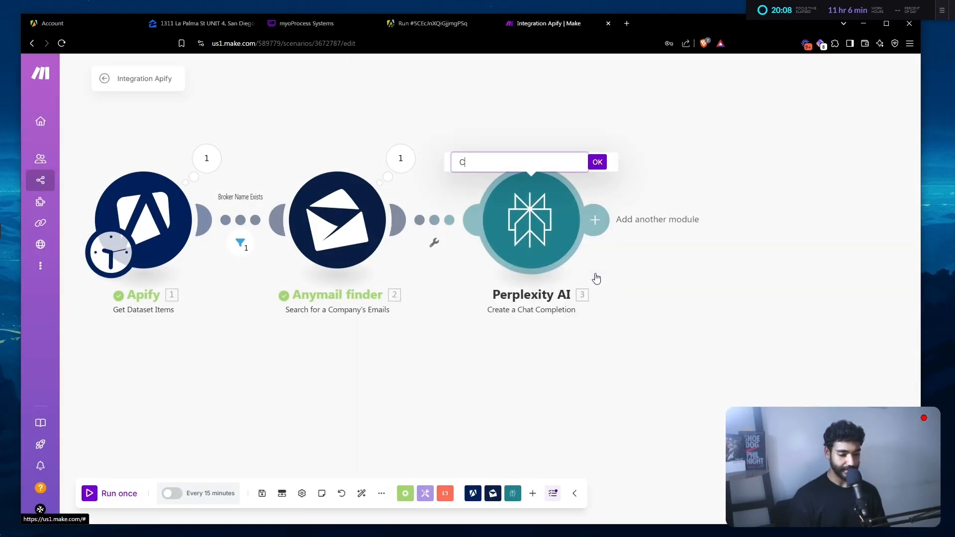
type("CkeaC")
key("ctrl+a")
key("BackSpace")
type("Clean")
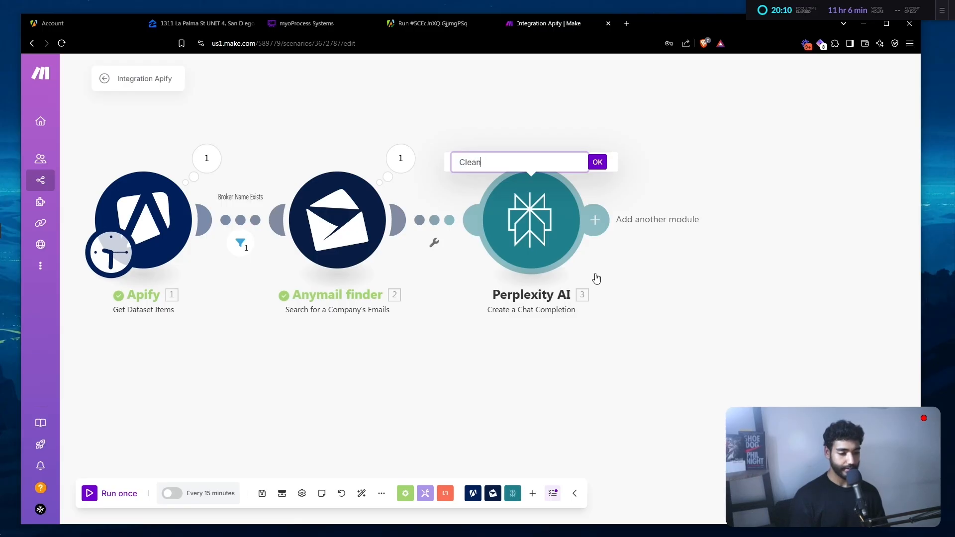
type(" Company Name")
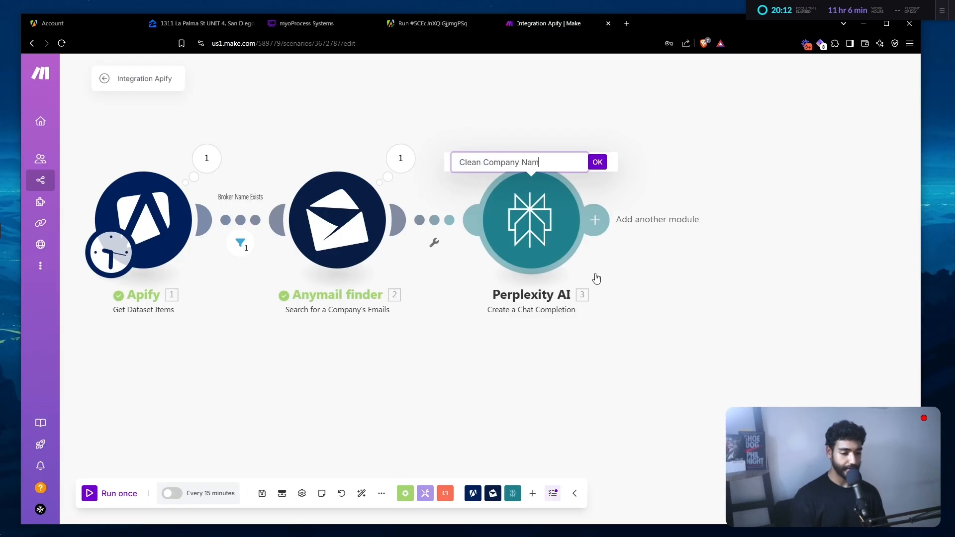
key("Return")
left_click(262, 493)
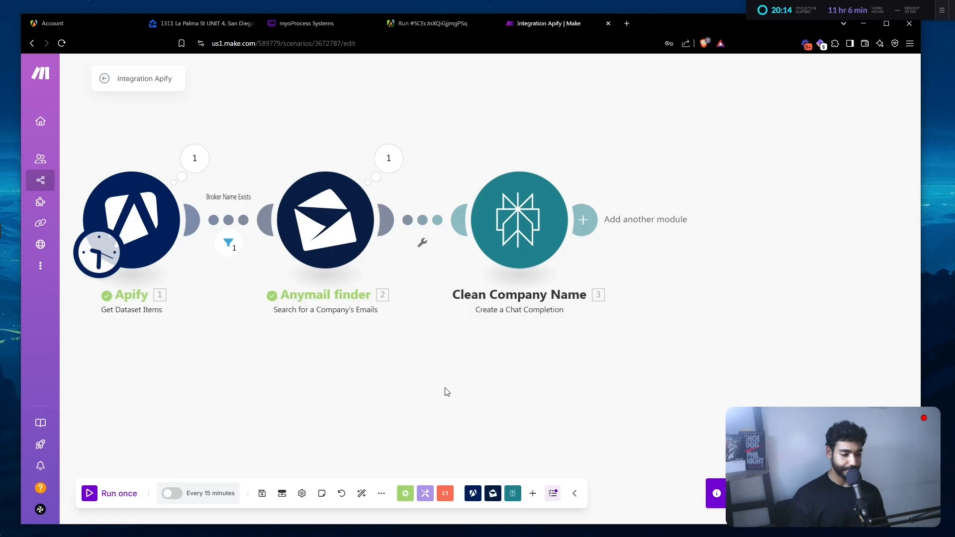
- Add an 'If email exists?' filter before Clean Company Name, requiring emails[] to exist
left_click(419, 225)
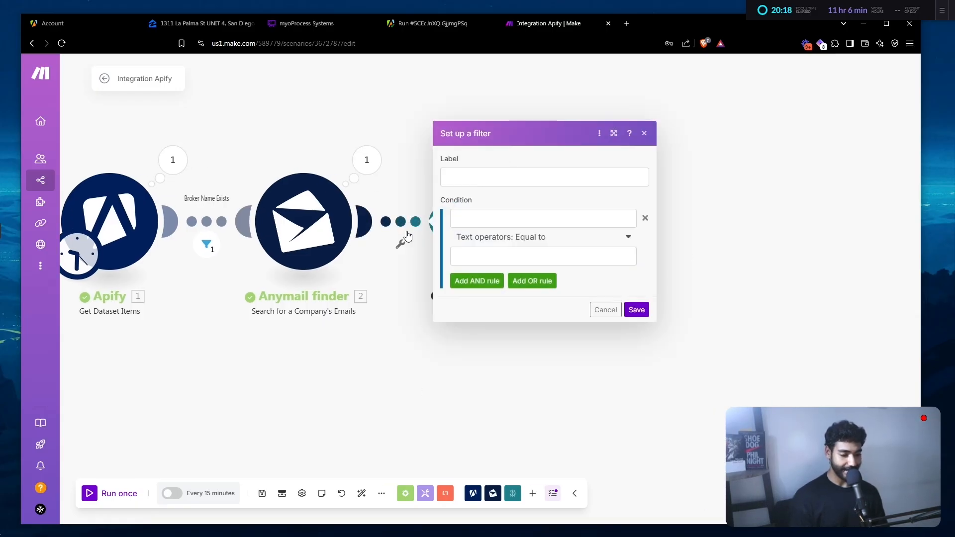
left_click(476, 217)
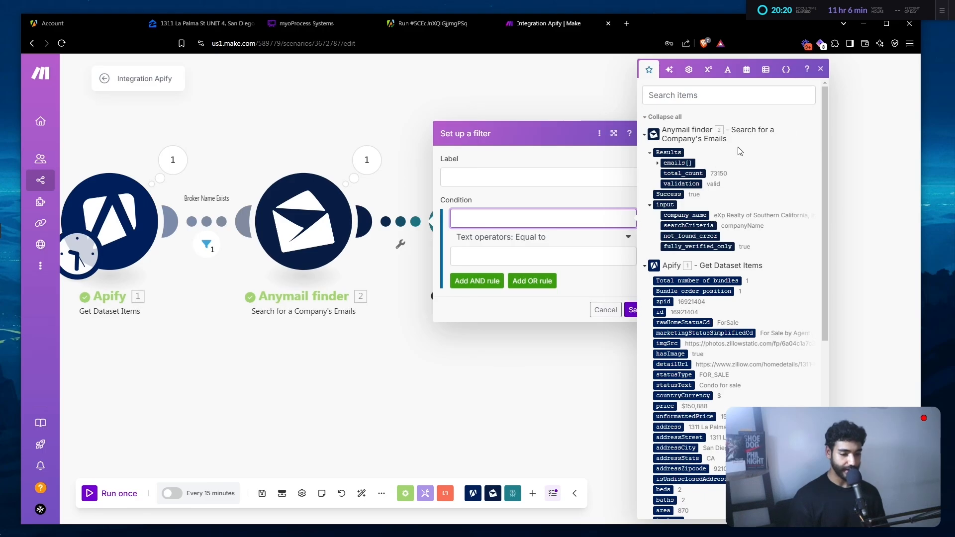
left_click(658, 163)
left_click(675, 164)
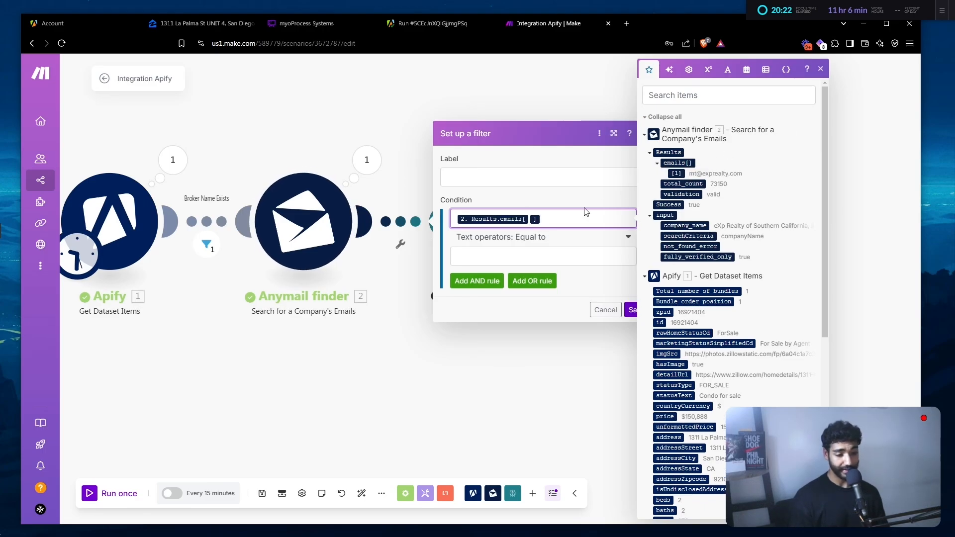
left_click(547, 238)
left_click(466, 284)
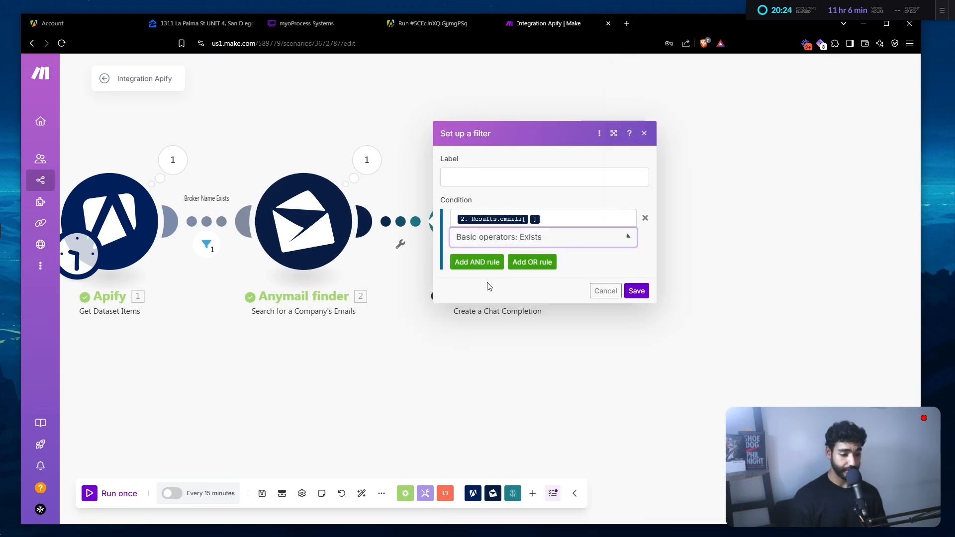
left_click(472, 179)
type("If email exists?")
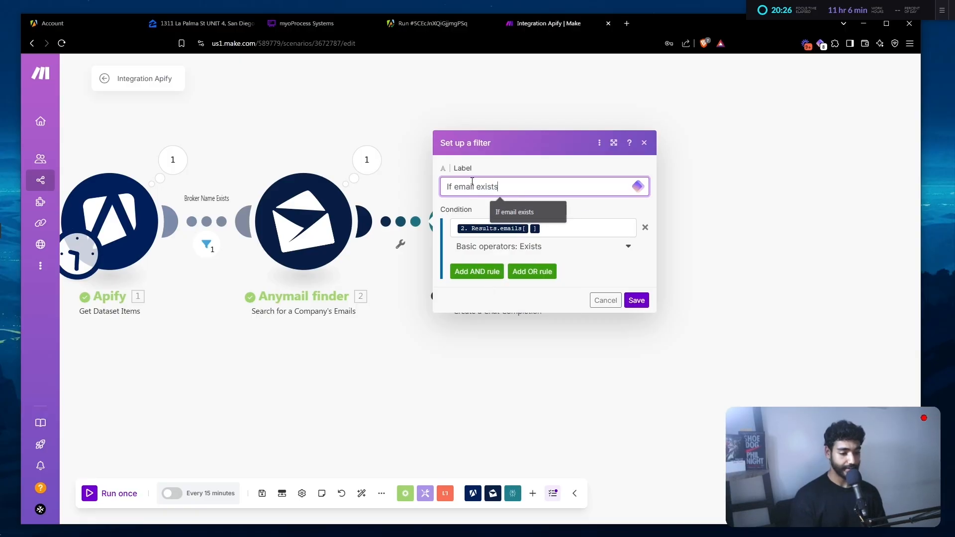
left_click(641, 301)
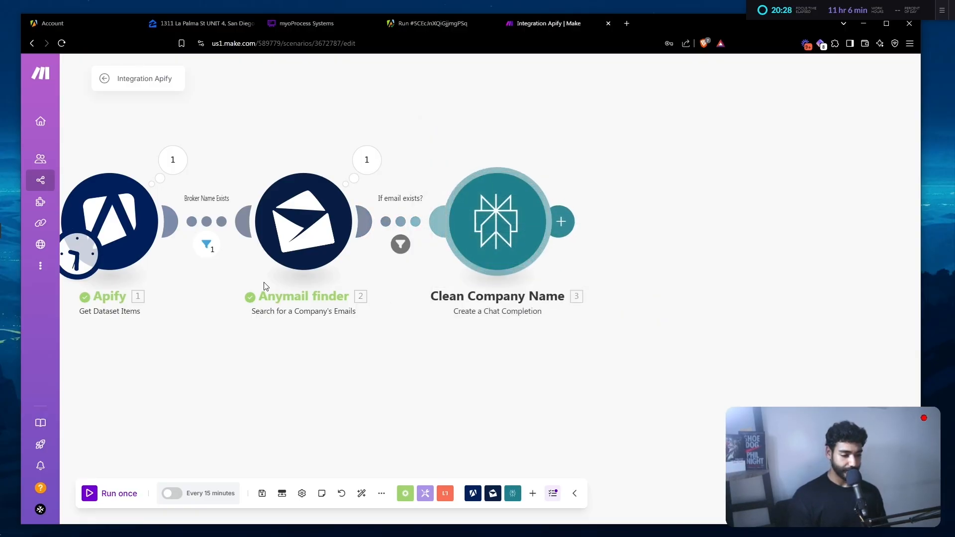
- Rename Anymail finder to 'Find Email' and Apify to 'Get Data', then auto-align the modules
right_click(305, 239)
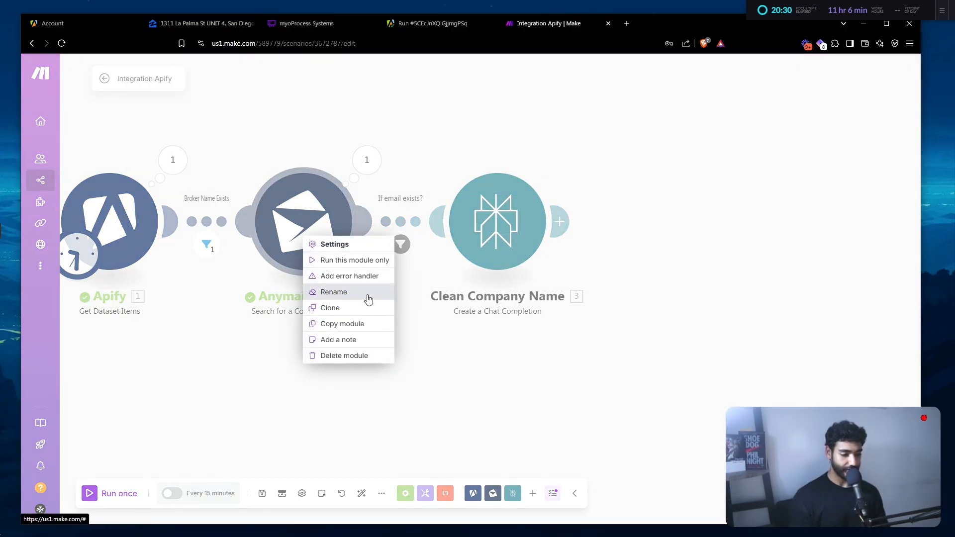
left_click(367, 296)
type("Find Email")
key("Return")
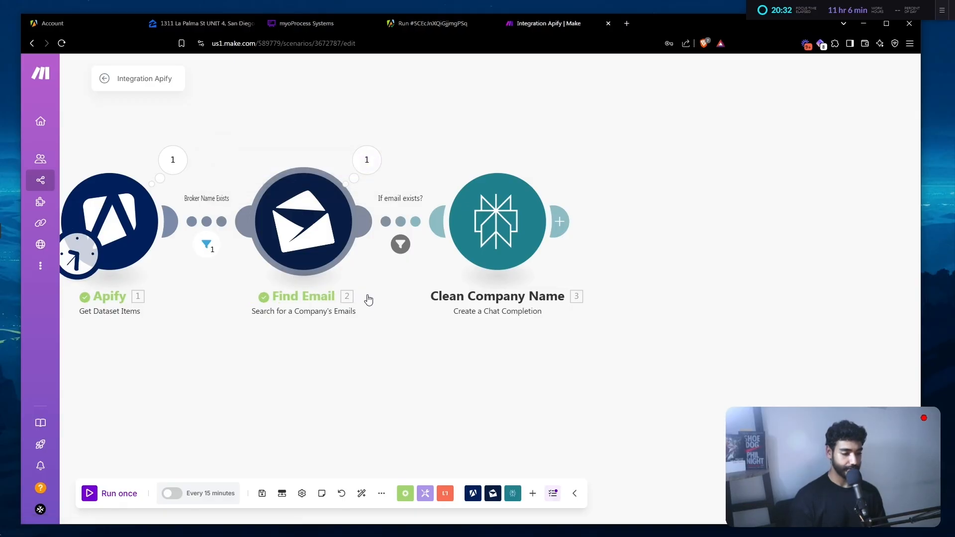
right_click(102, 224)
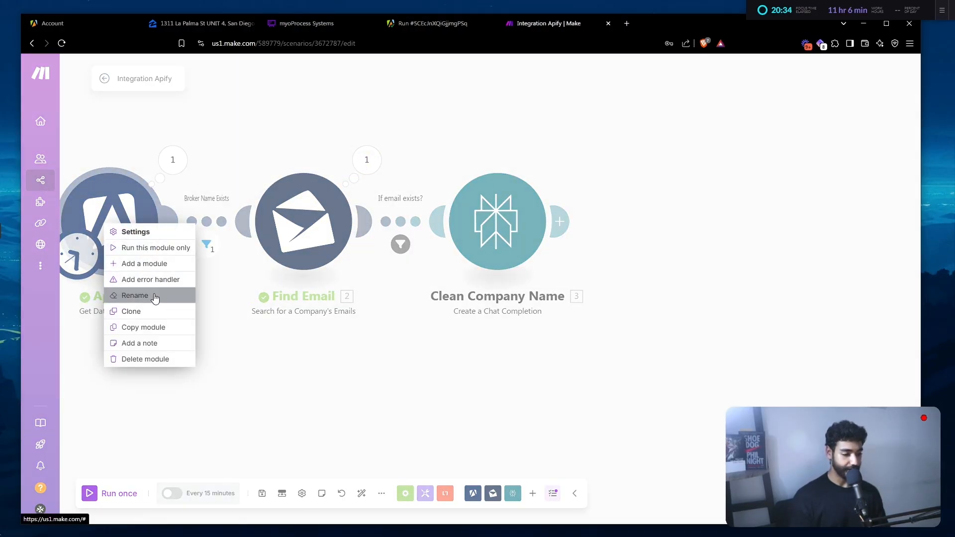
left_click(155, 298)
type("Get Data")
key("Return")
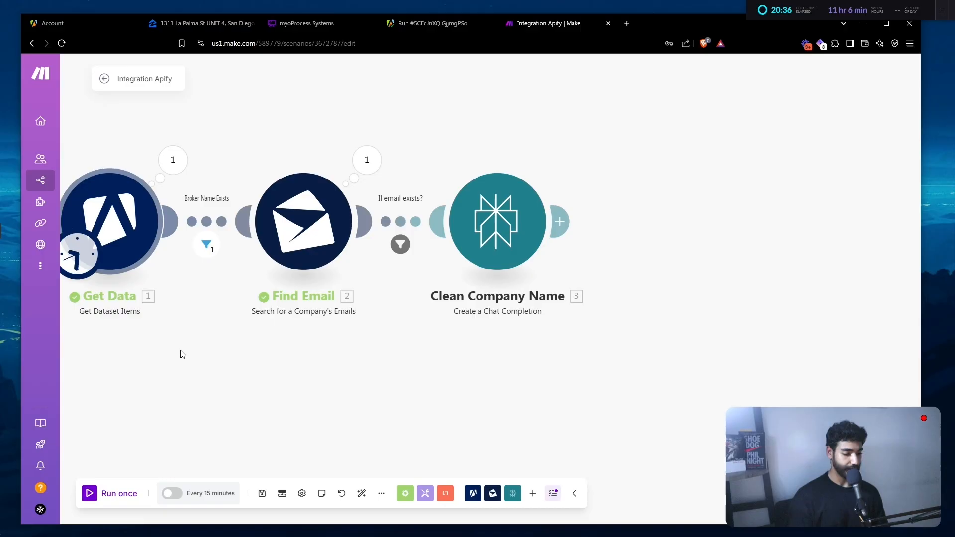
left_click(362, 493)
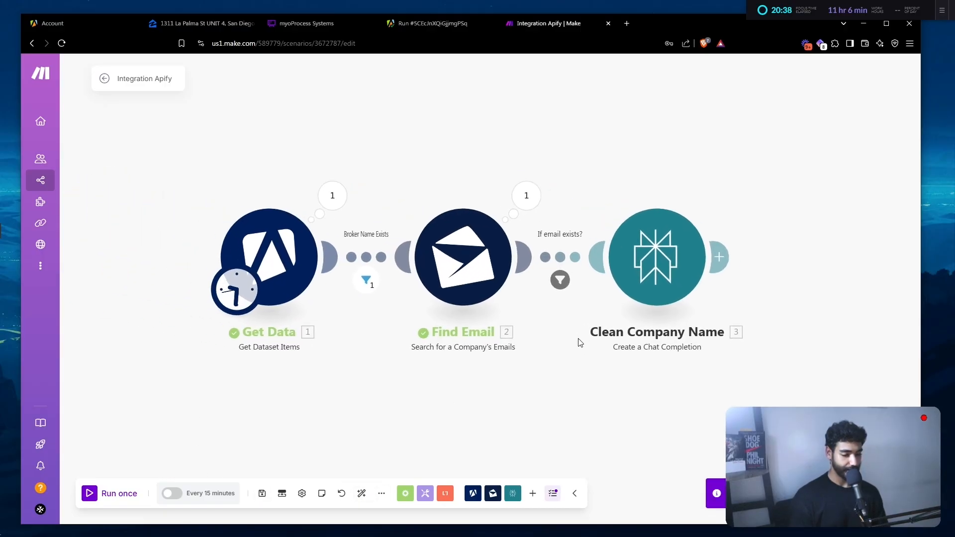
- Add a Tools Set variable 'dreamEmail' whose email body maps lower(1.statusText) and 1.addressStreet
left_click(647, 254)
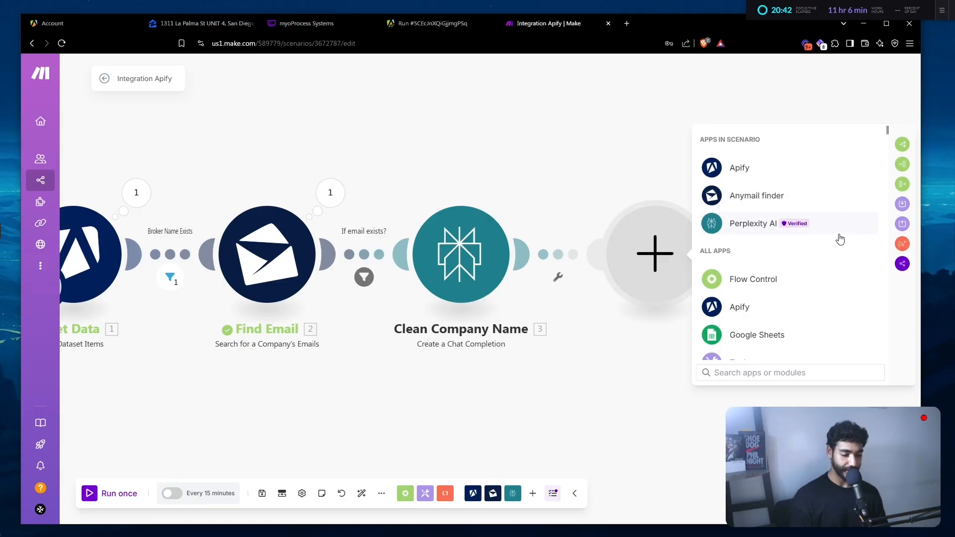
scroll(840, 240, "down", 4)
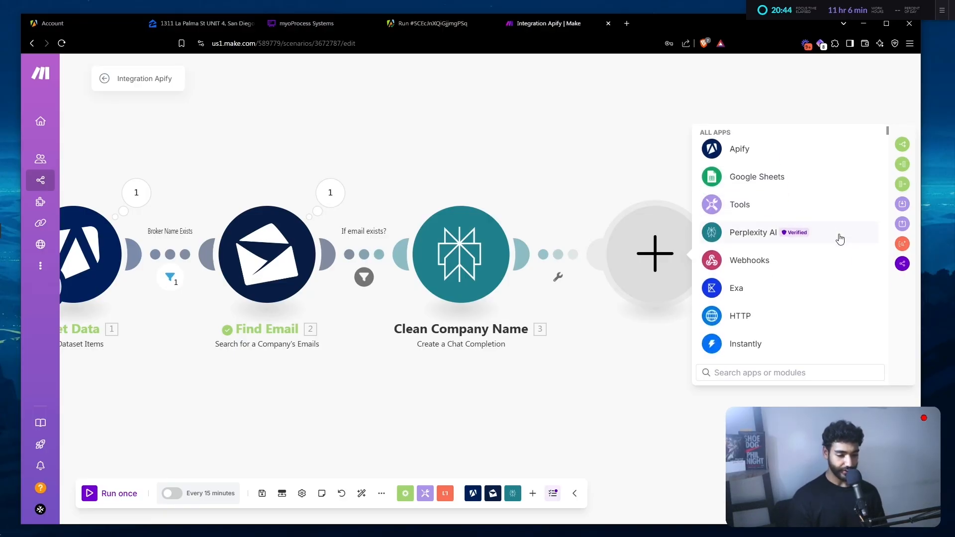
left_click(741, 180)
scroll(795, 219, "down", 2)
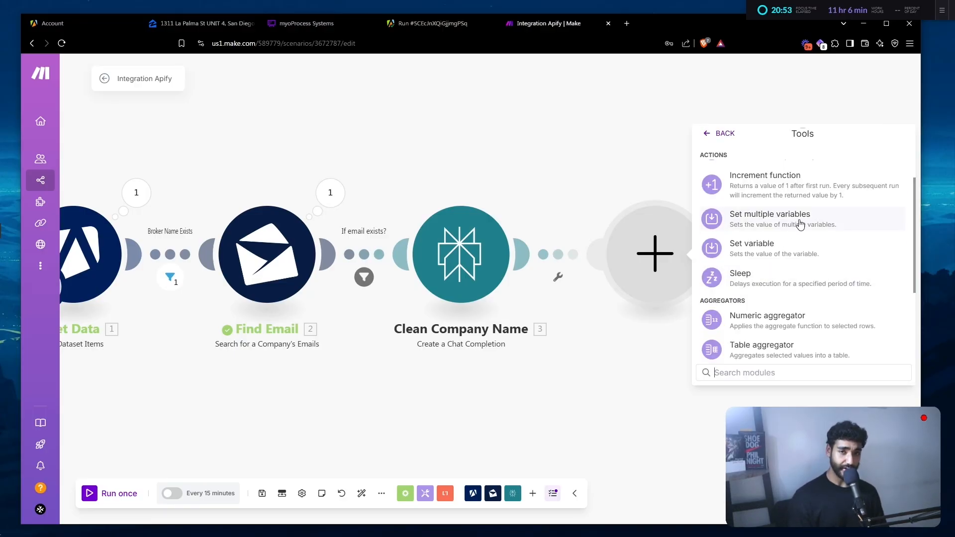
scroll(816, 278, "up", 3)
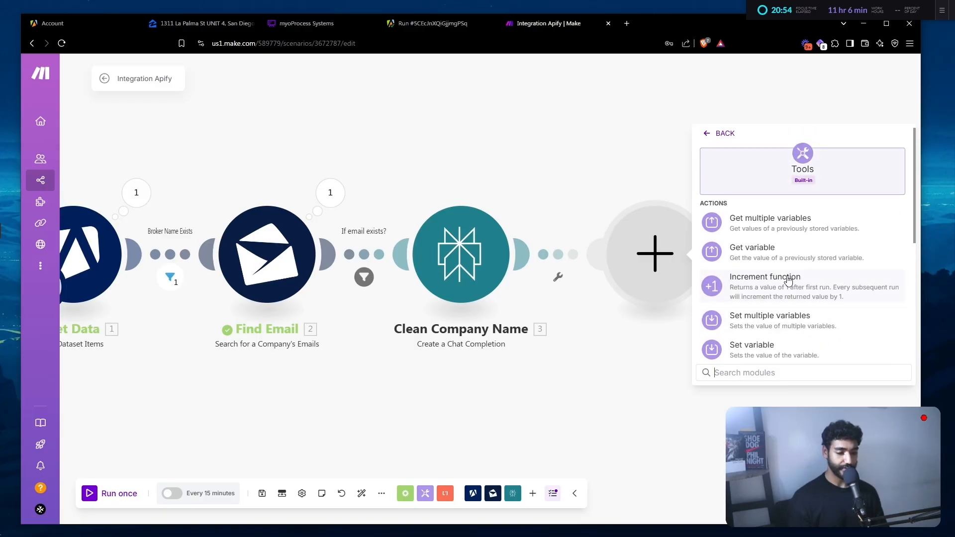
scroll(780, 325, "down", 2)
left_click(772, 289)
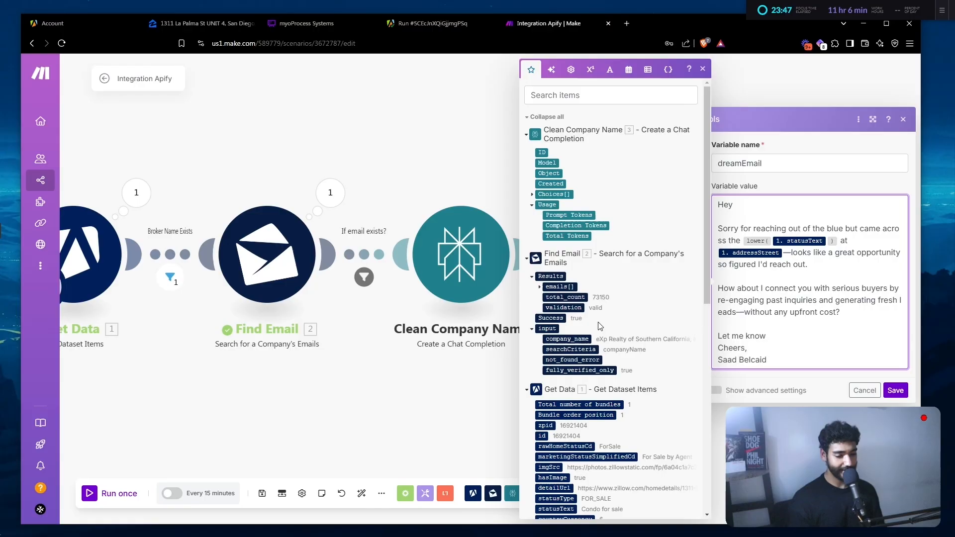
scroll(602, 336, "down", 2)
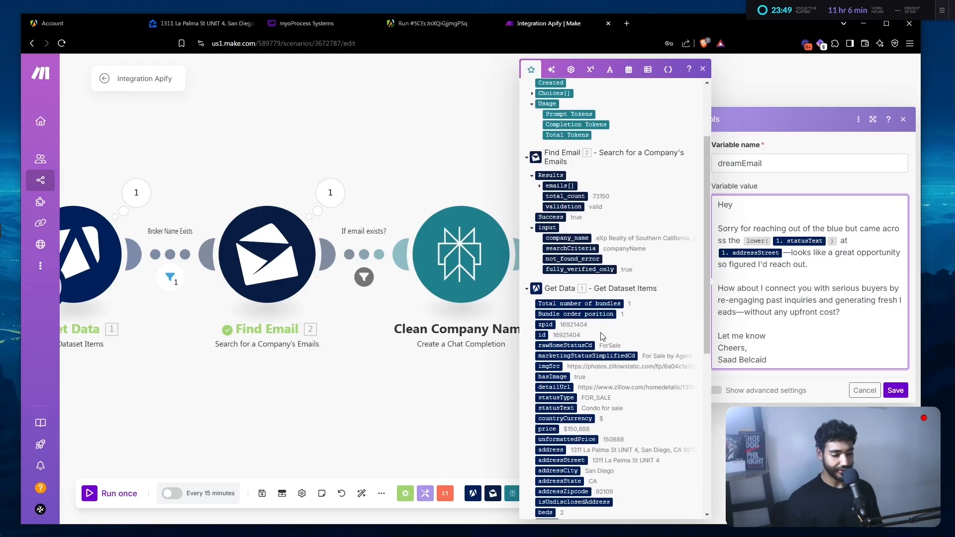
scroll(601, 333, "down", 2)
scroll(601, 332, "up", 2)
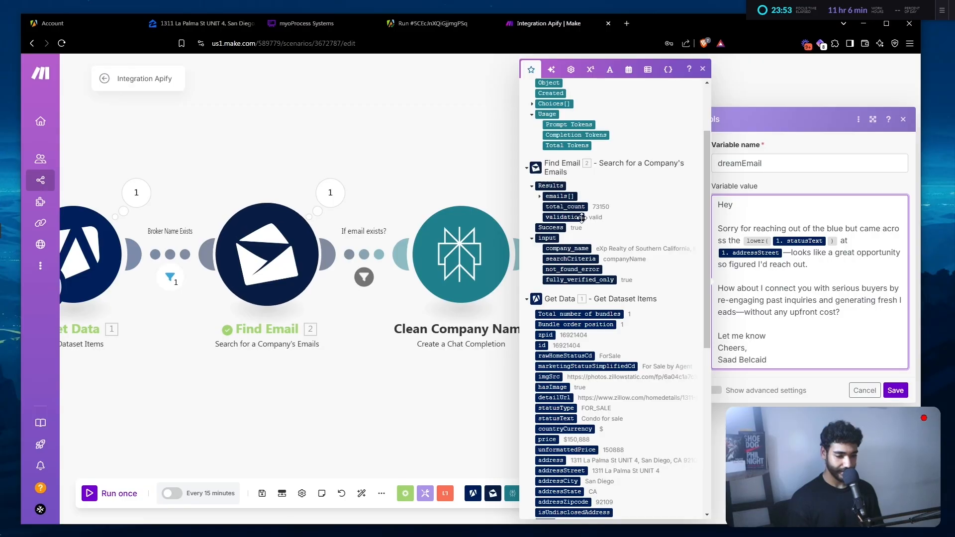
scroll(577, 223, "down", 2)
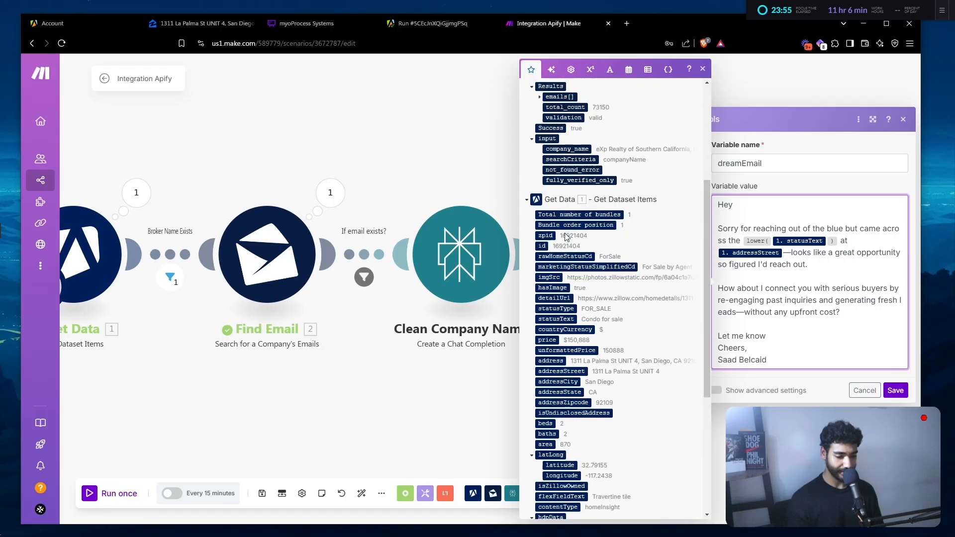
scroll(566, 236, "up", 4)
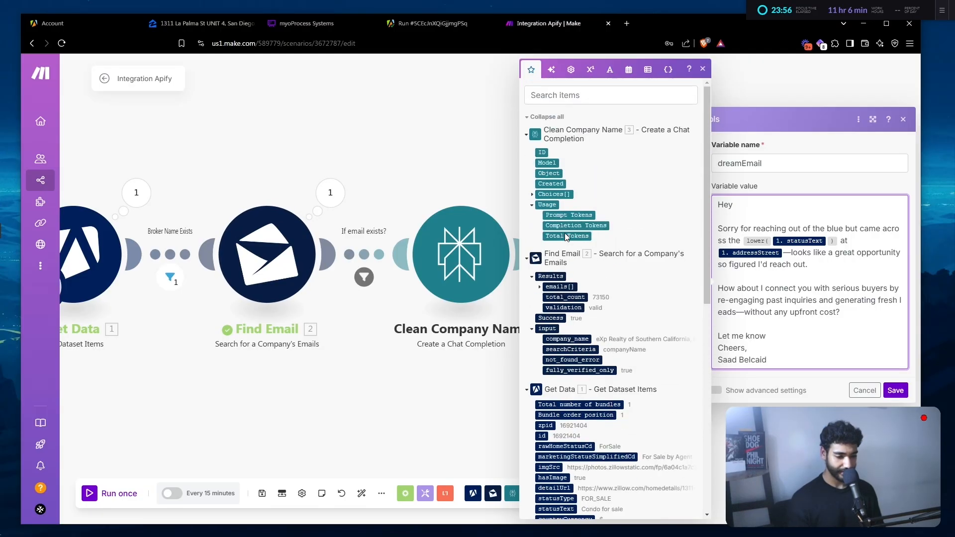
- After 'Hey', insert capitalize(split(get(split(emails[1];@);1);.)) and save the dreamEmail variable
left_click(543, 287)
left_click(558, 297)
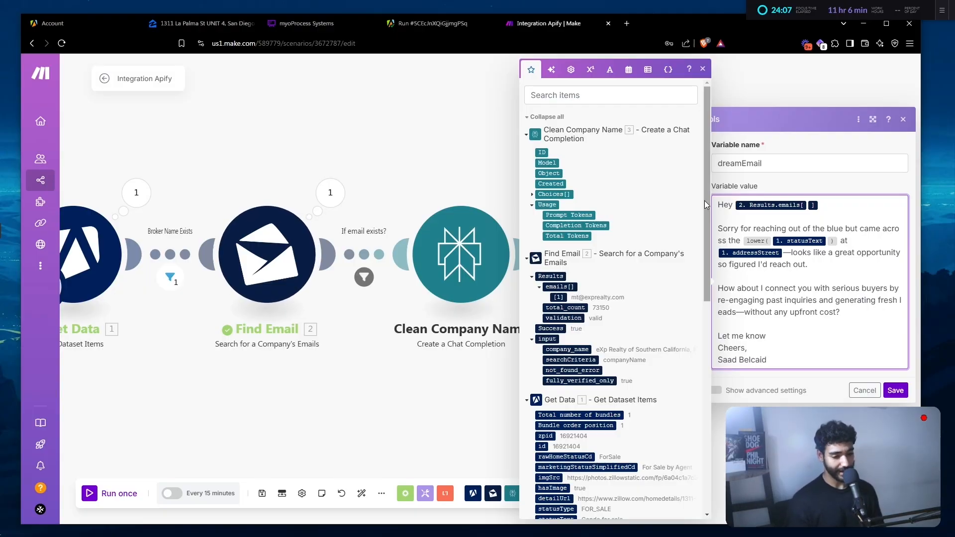
type("split(")
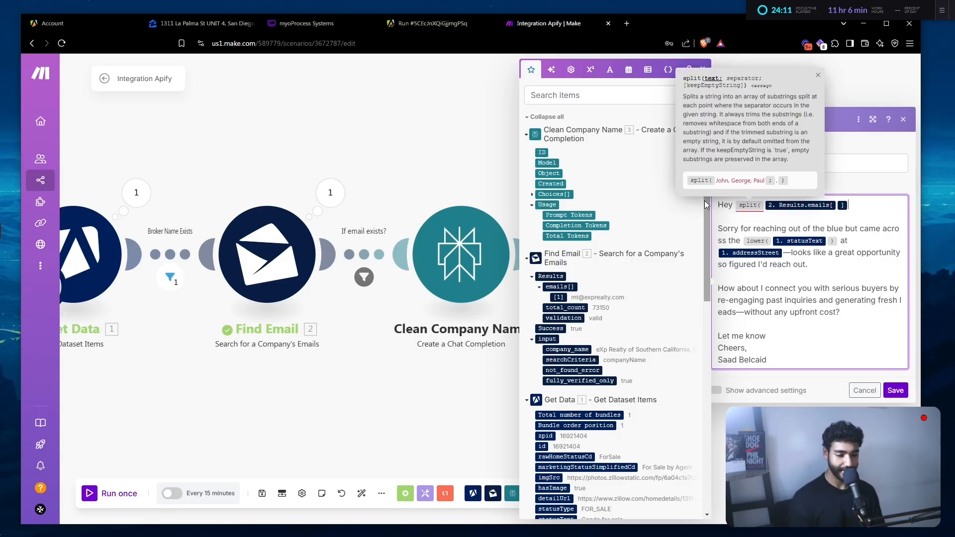
type(";")
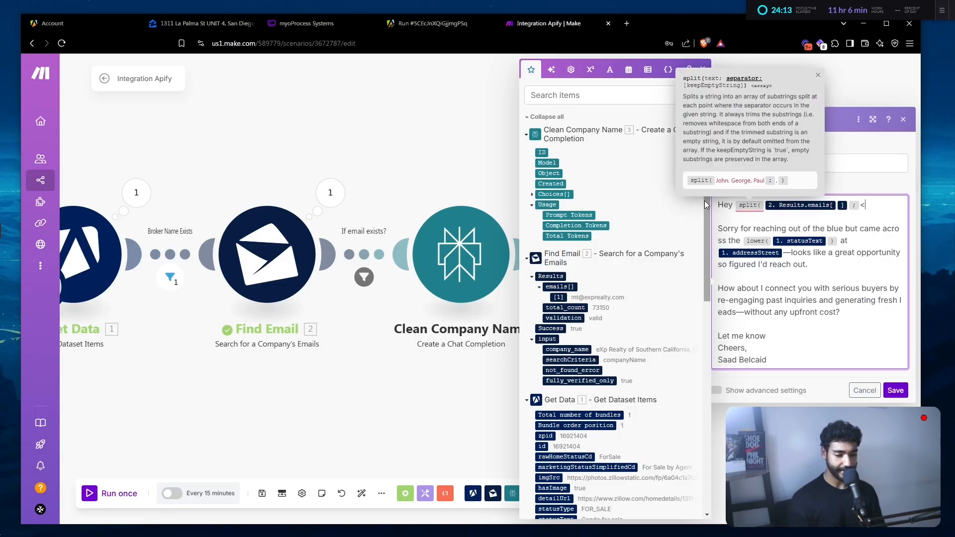
type("@)")
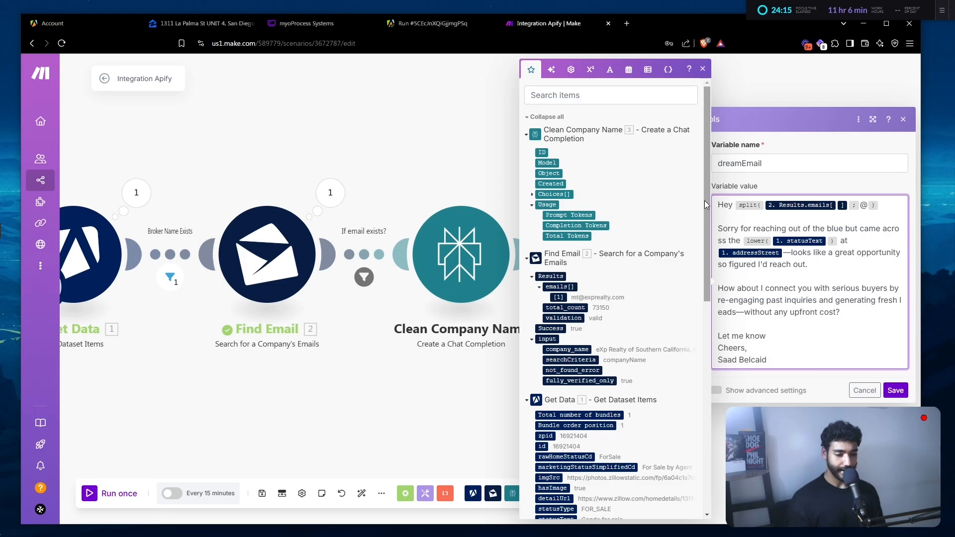
key("Left")
key("Left")
key("Left")
type("get(")
key("Right")
key("Right")
key("Right")
key("Right")
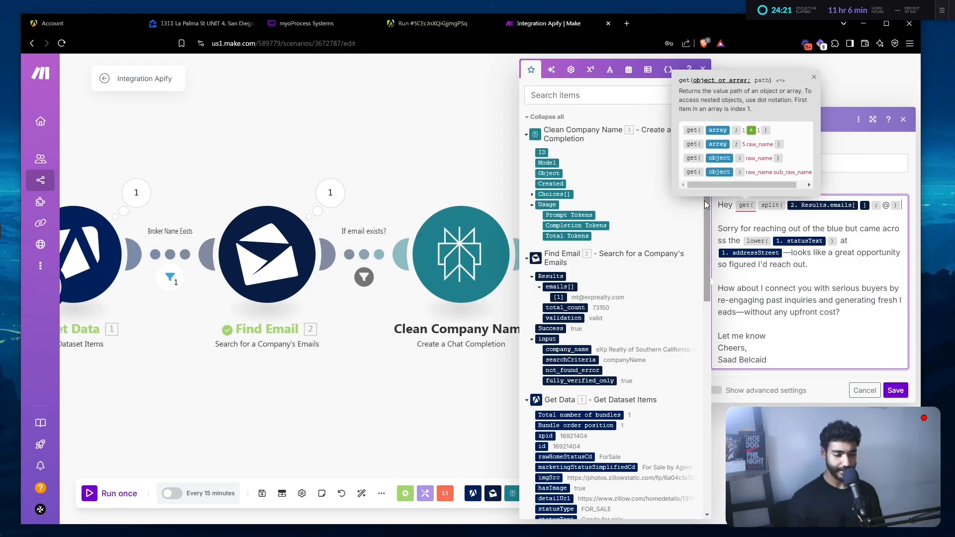
type(";1)")
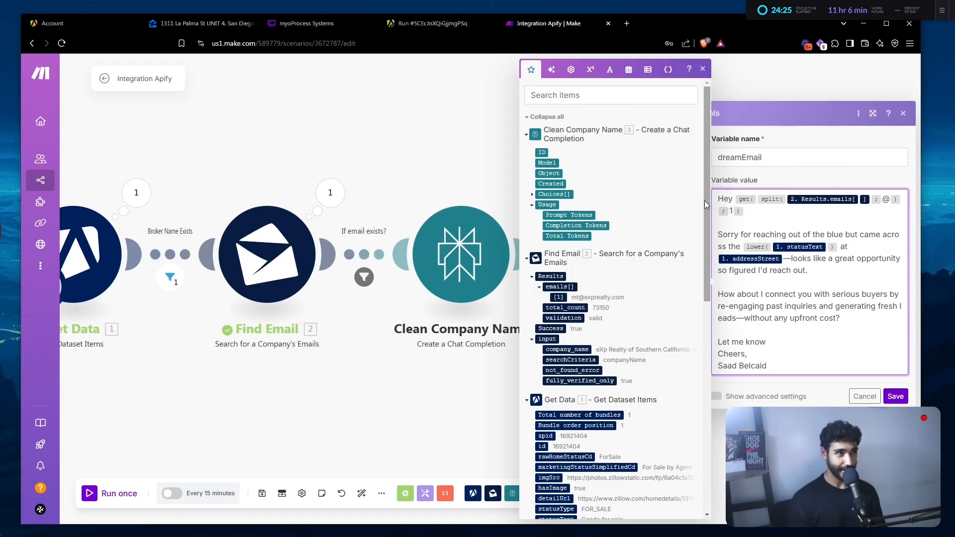
type("split(")
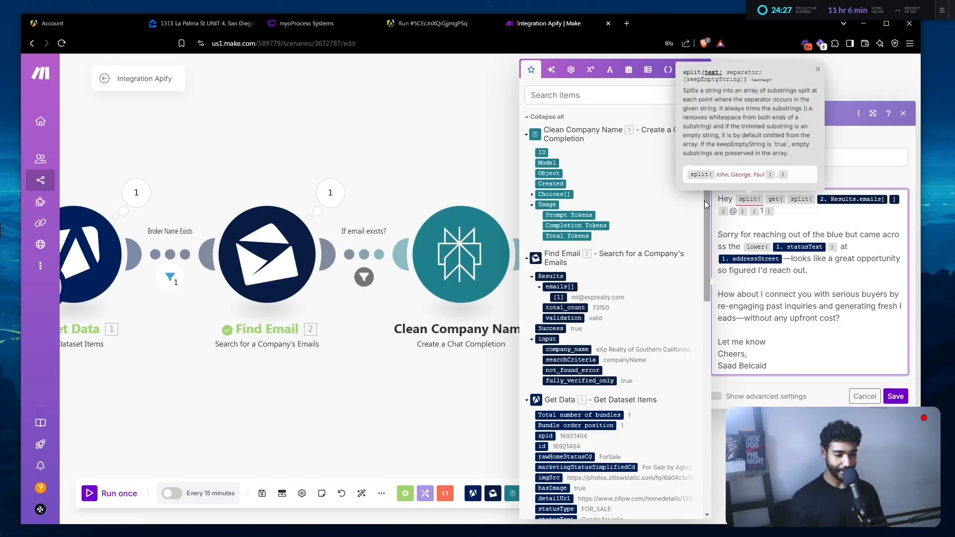
type(";")
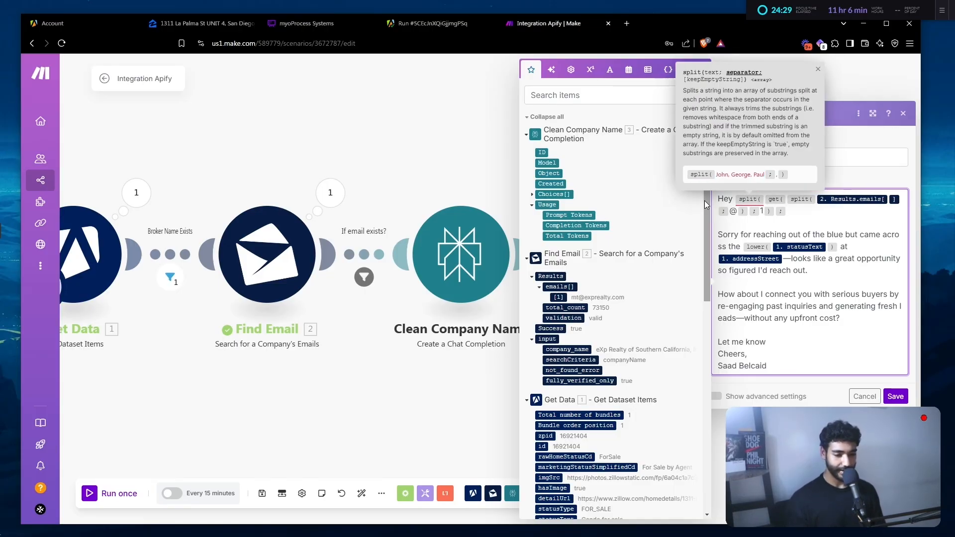
type(".)")
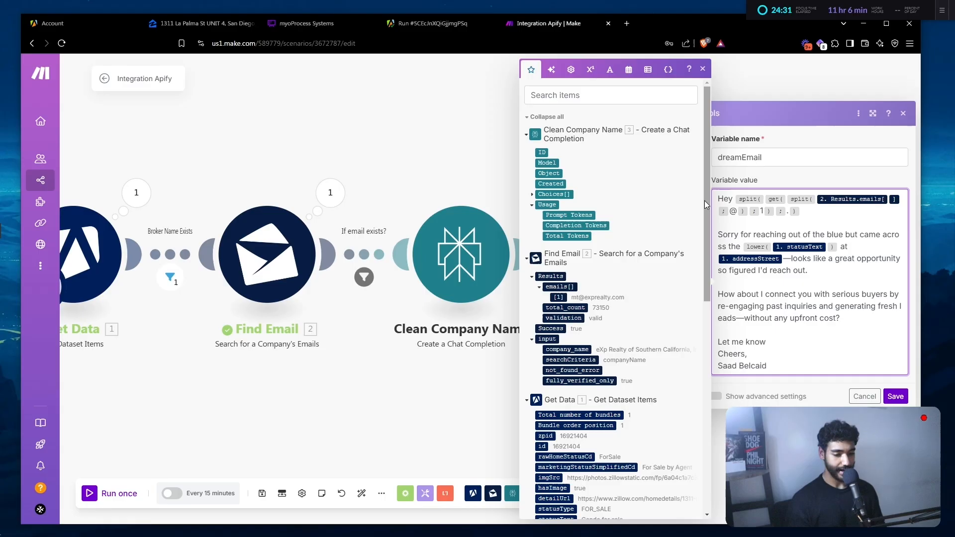
type(" capitamoz")
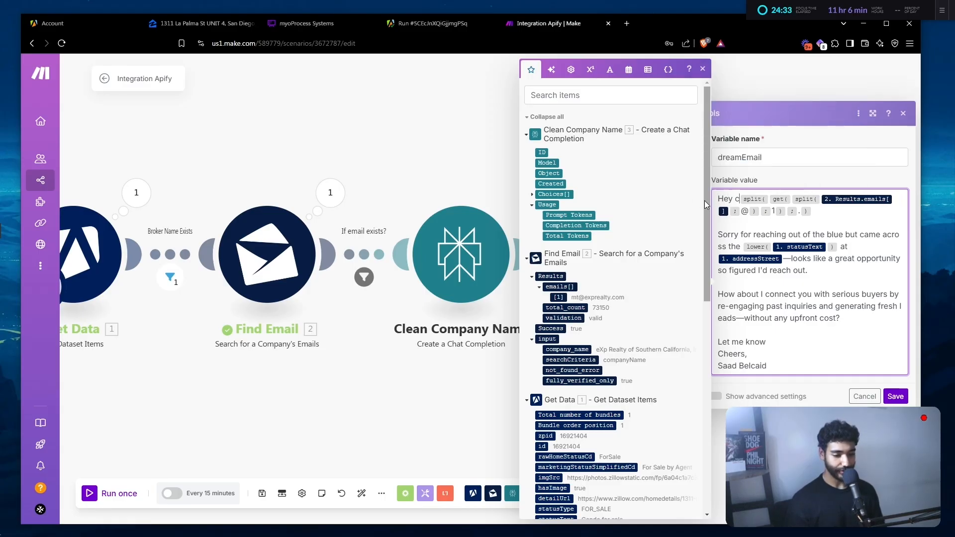
key("BackSpace")
key("BackSpace")
key("BackSpace")
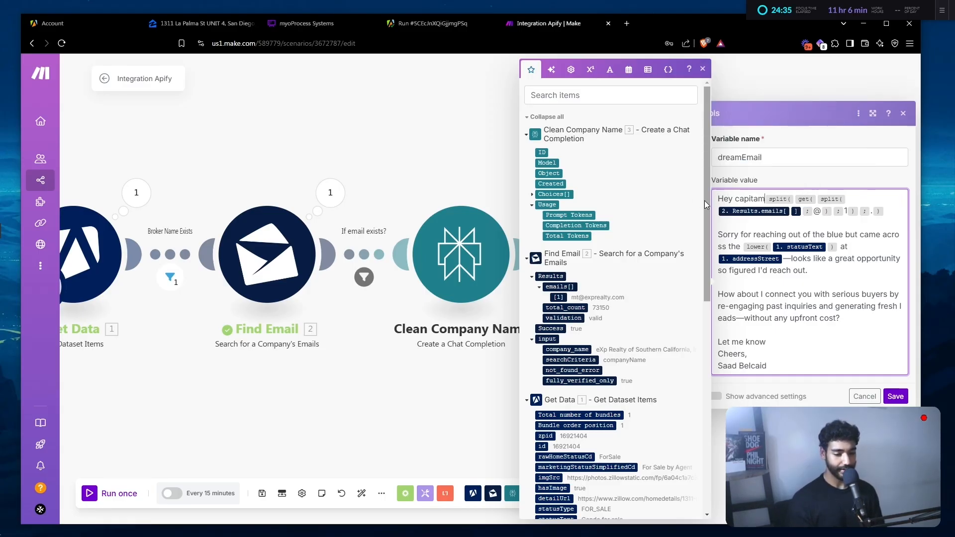
type("lize(")
key("Right")
key("Right")
key("Right")
key("Right")
key("Right")
key("Right")
key("Right")
key("Right")
key("Right")
key("Right")
key("Right")
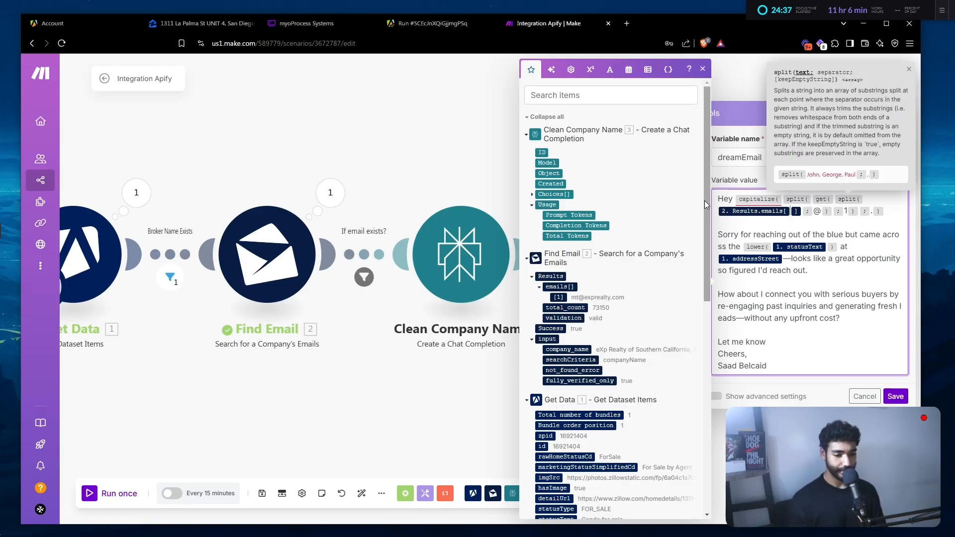
key("Right")
key("Right")
key("Right")
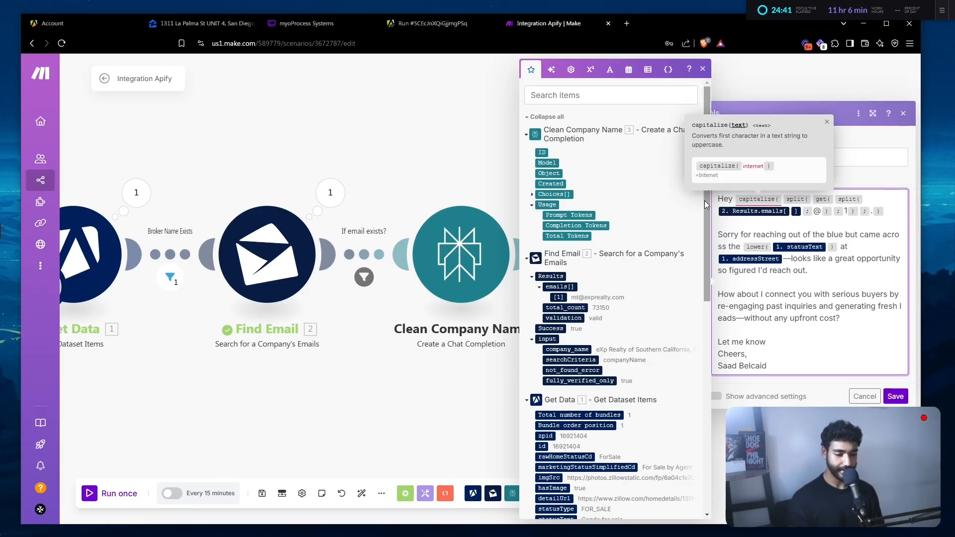
type(")")
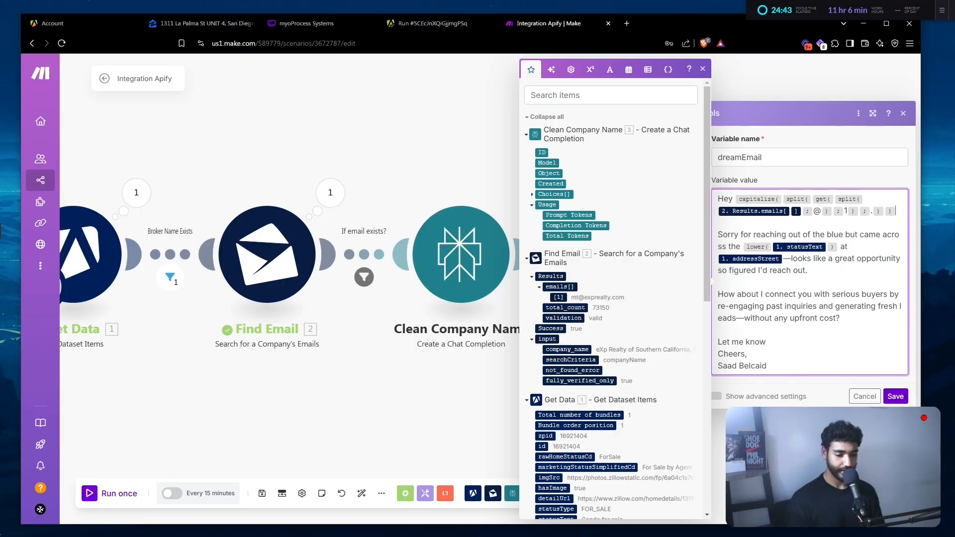
left_click(896, 397)
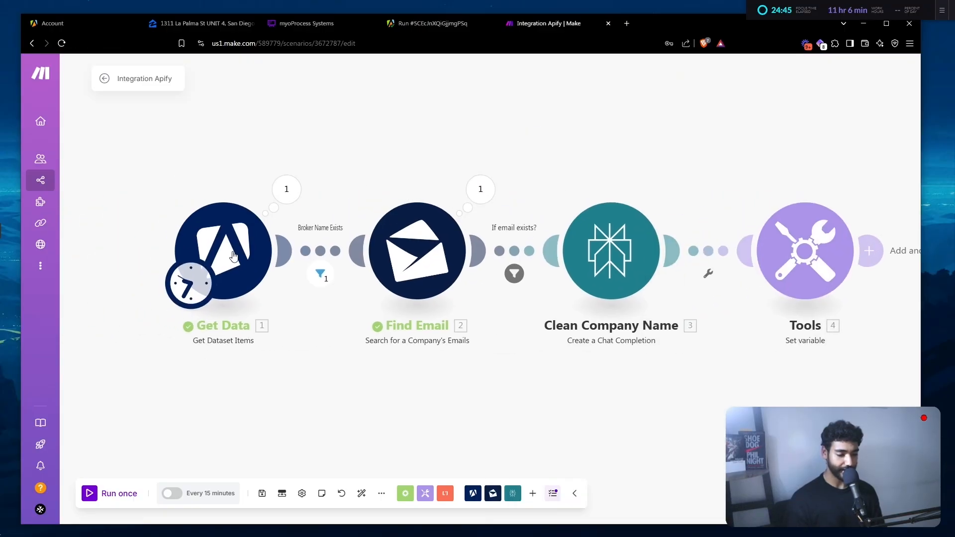
- Set the Get Data module to Offset 1 and Limit 3, and save it
left_click(233, 256)
left_click(343, 416)
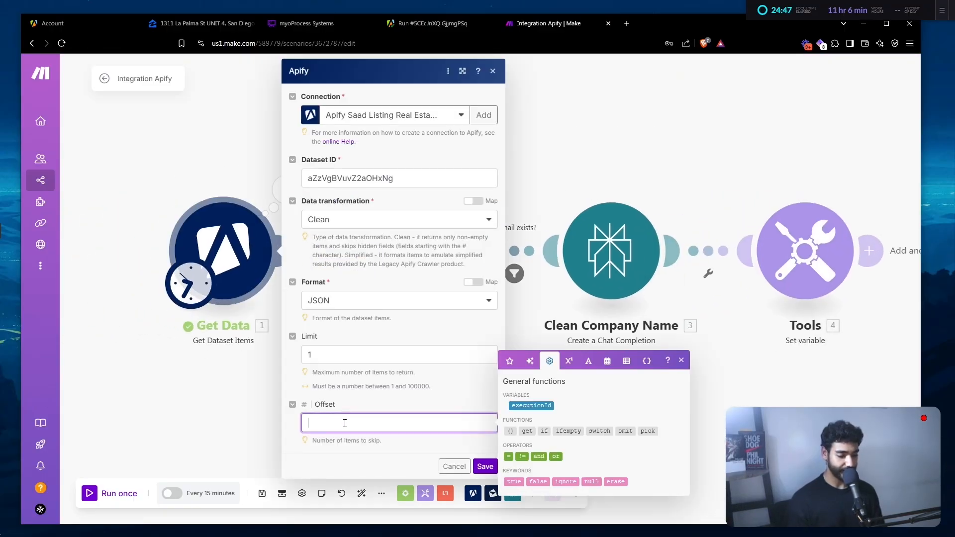
type("1")
left_click(334, 385)
left_click(318, 356)
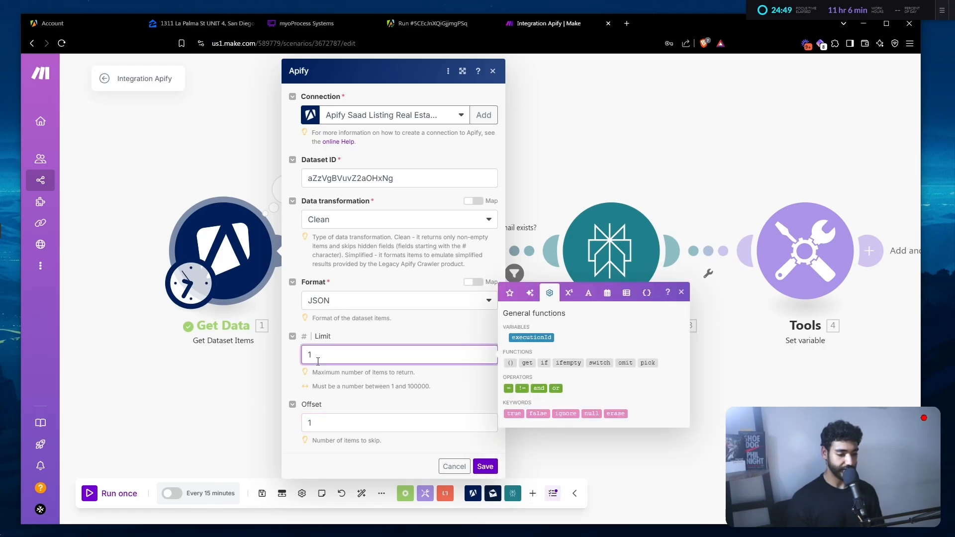
key("BackSpace")
type("3")
left_click(485, 467)
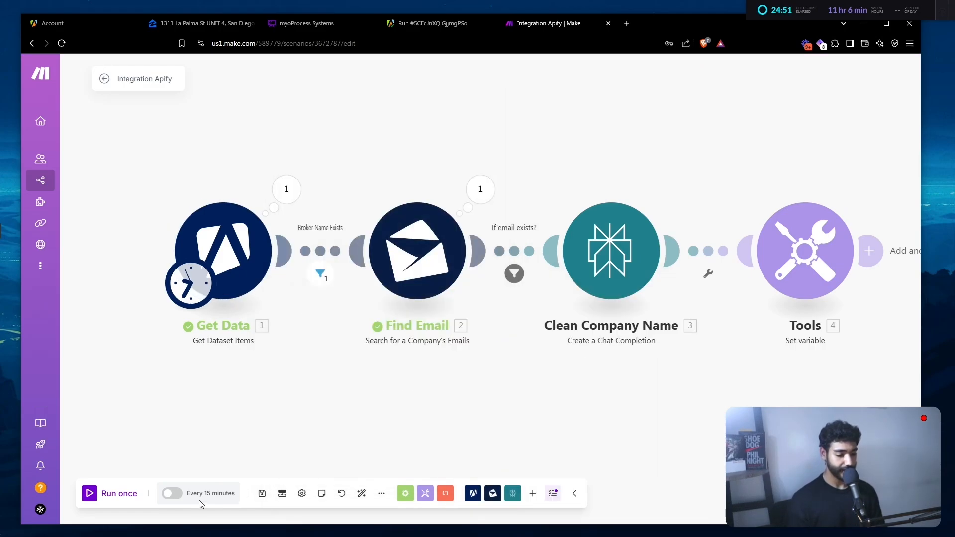
- Run the scenario once and review the generated dreamEmail greeting in the Tools output
left_click(124, 499)
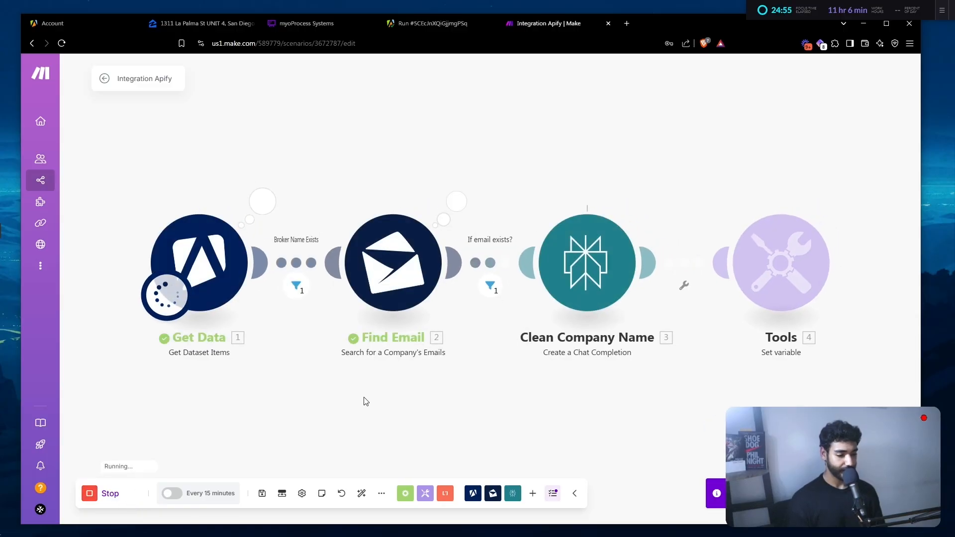
left_click_drag(437, 363, 370, 353)
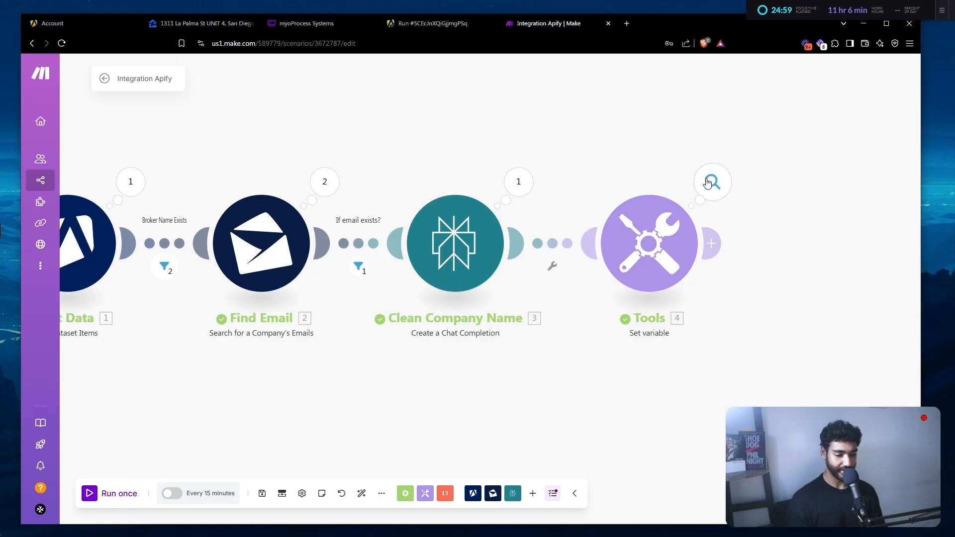
left_click(712, 181)
scroll(562, 354, "up", 3)
scroll(561, 343, "down", 1)
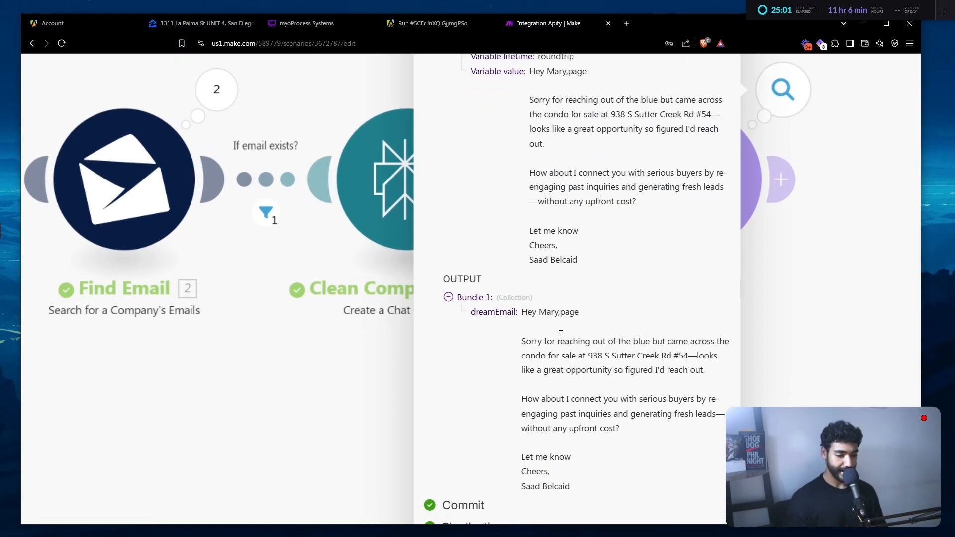
scroll(561, 335, "up", 5)
scroll(619, 373, "down", 2)
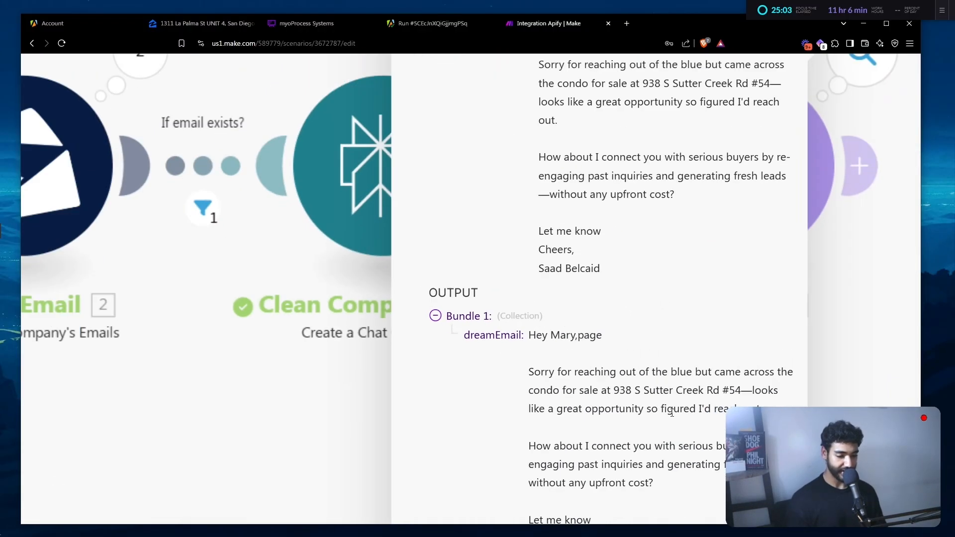
scroll(672, 412, "down", 3)
left_click(724, 267)
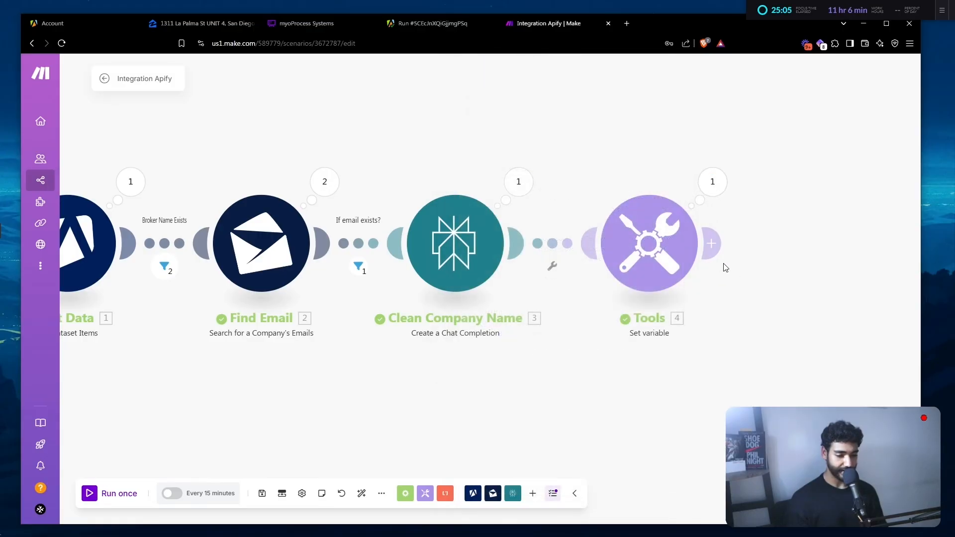
left_click(662, 255)
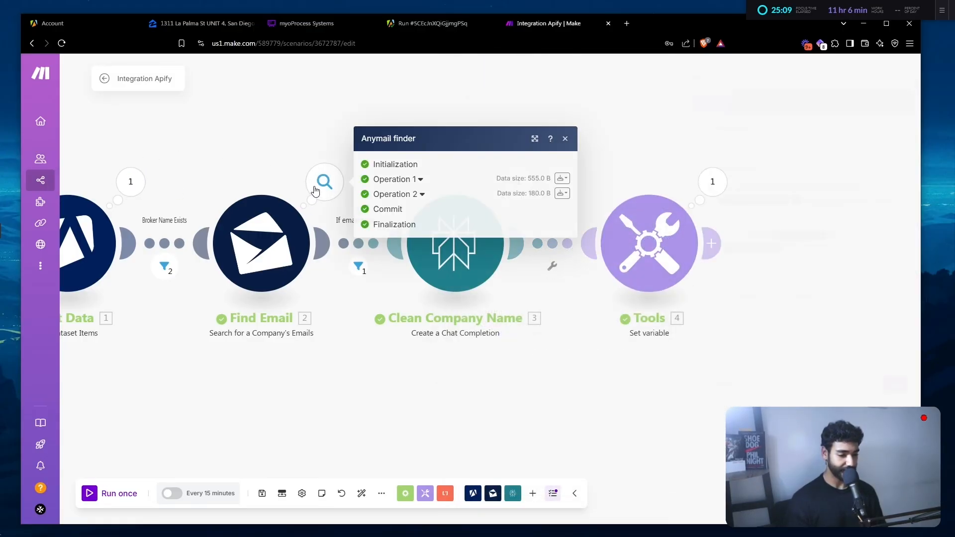
left_click(382, 197)
left_click(392, 119)
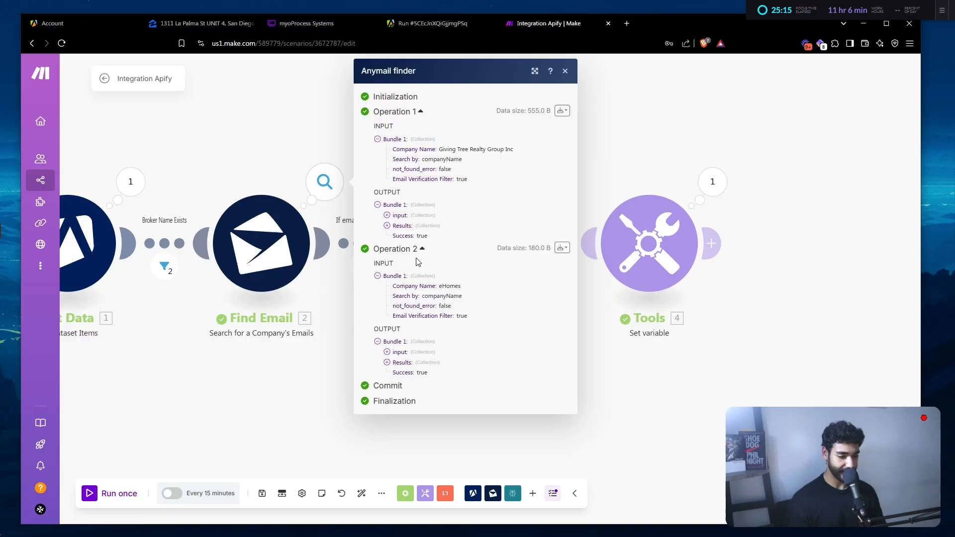
left_click(406, 226)
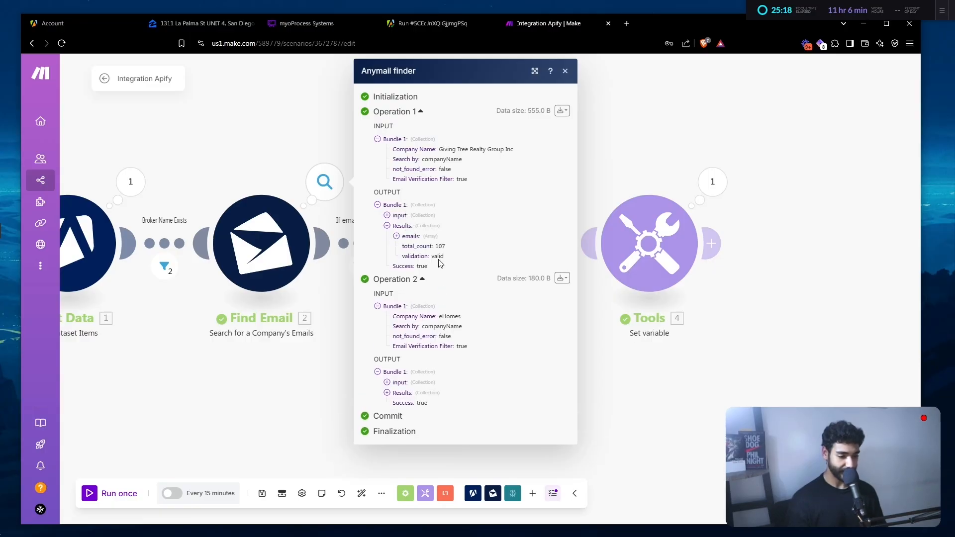
left_click(407, 237)
scroll(435, 272, "up", 5)
left_click_drag(420, 207, 468, 204)
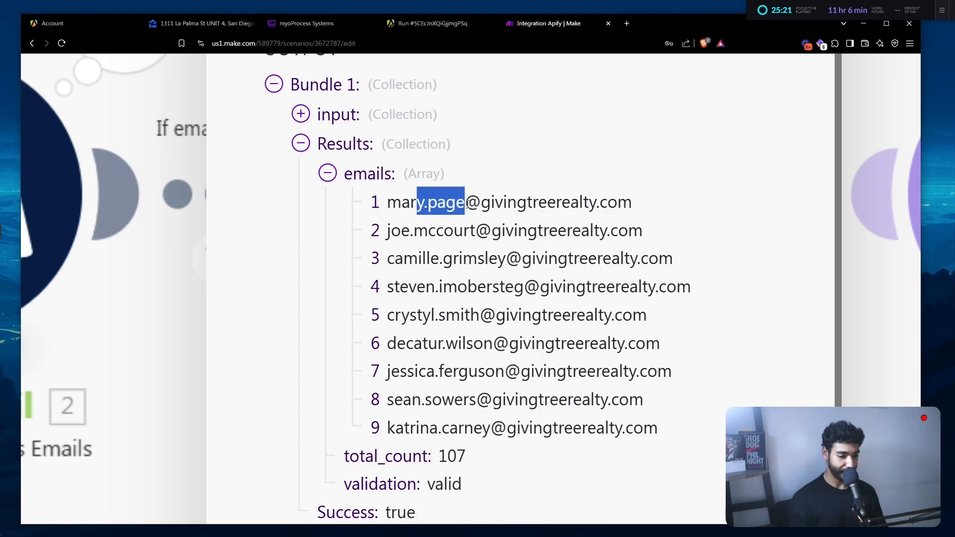
scroll(468, 204, "down", 5)
left_click(651, 226)
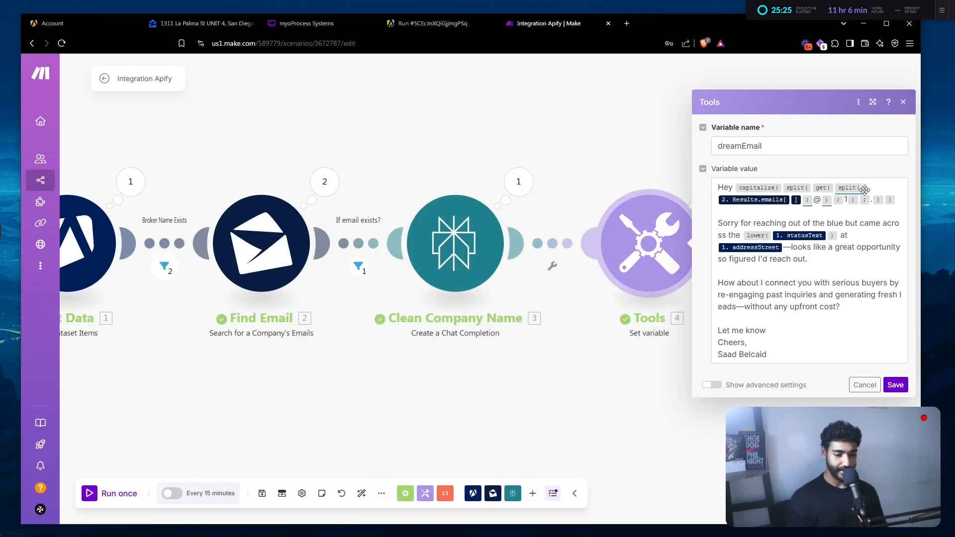
- Replace the old greeting formula with split(2.Results.emails[]; @) on the first found email
left_click_drag(901, 199, 777, 178)
key("BackSpace")
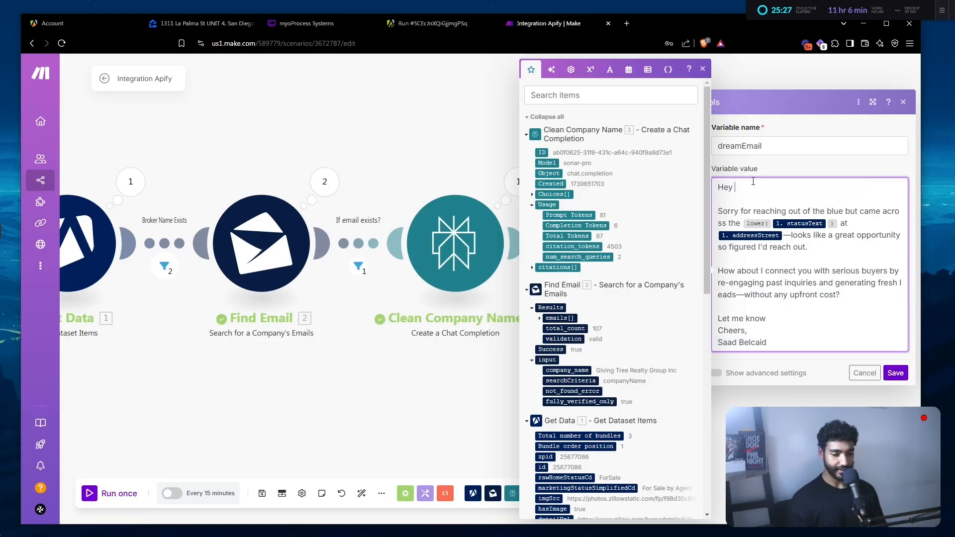
type("split(")
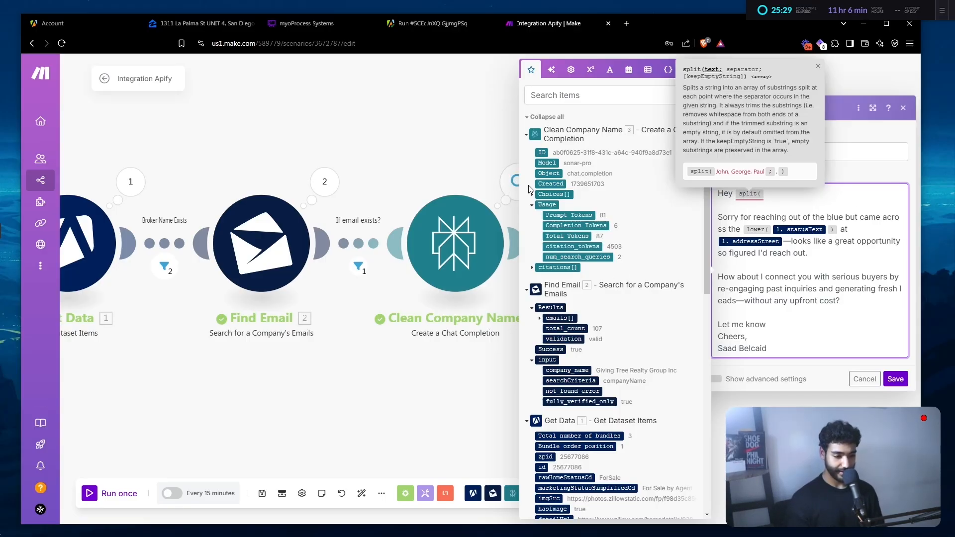
scroll(535, 297, "down", 1)
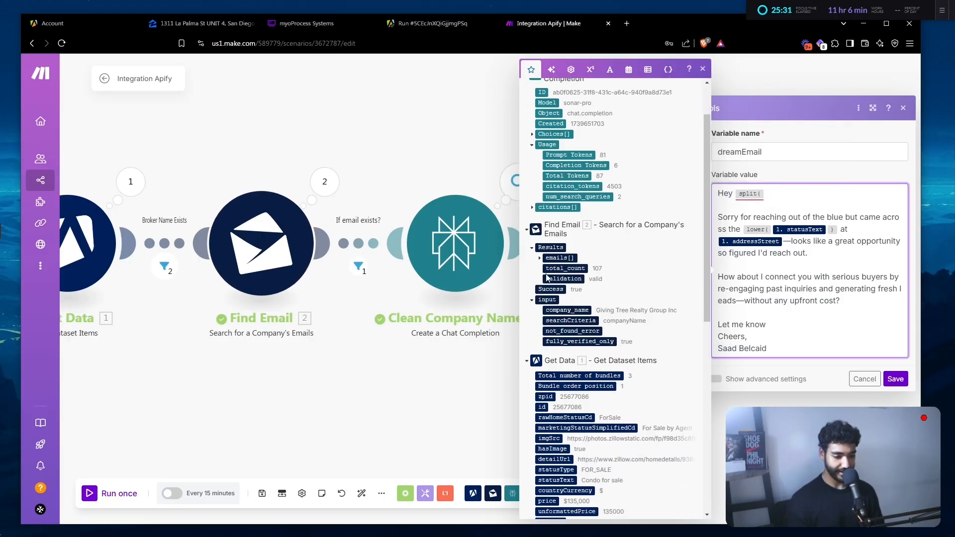
left_click(540, 259)
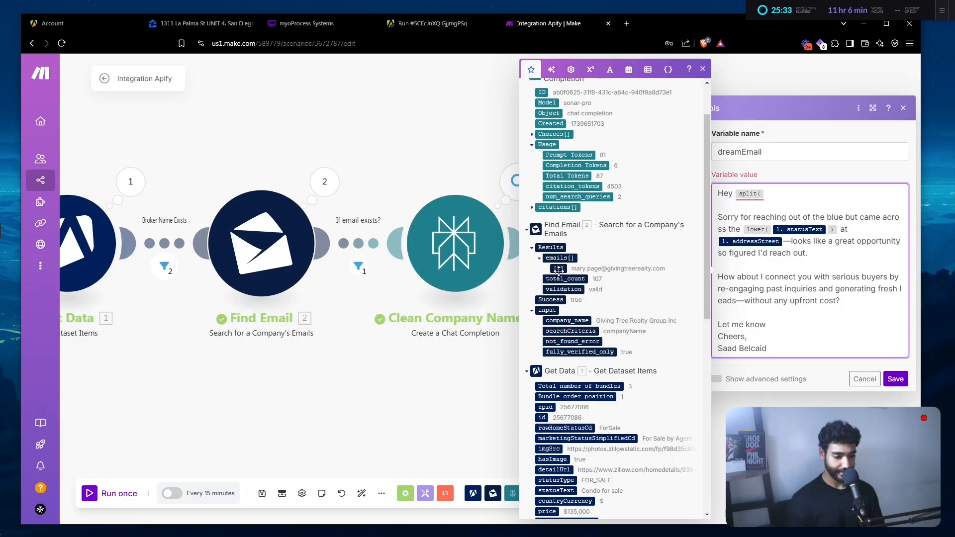
left_click(558, 268)
type("; ")
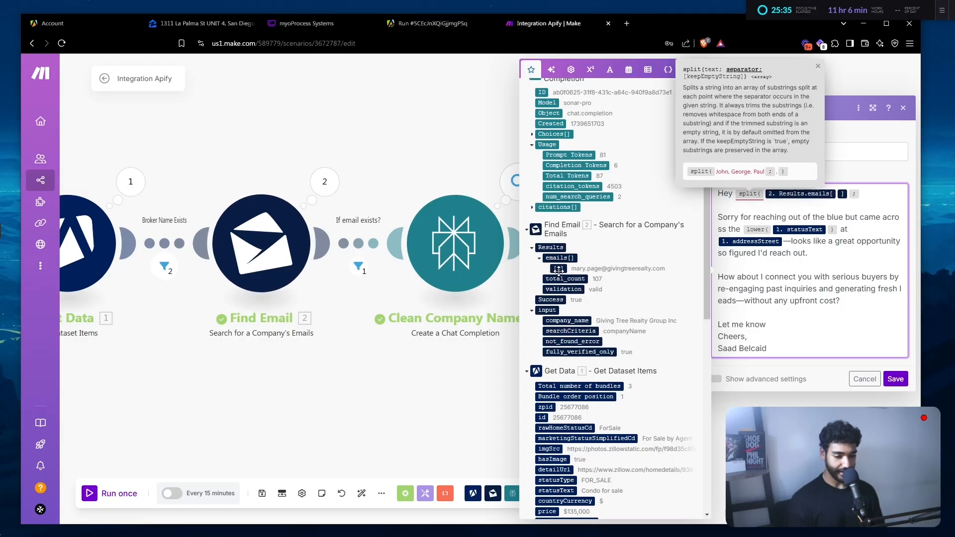
type("@ ")
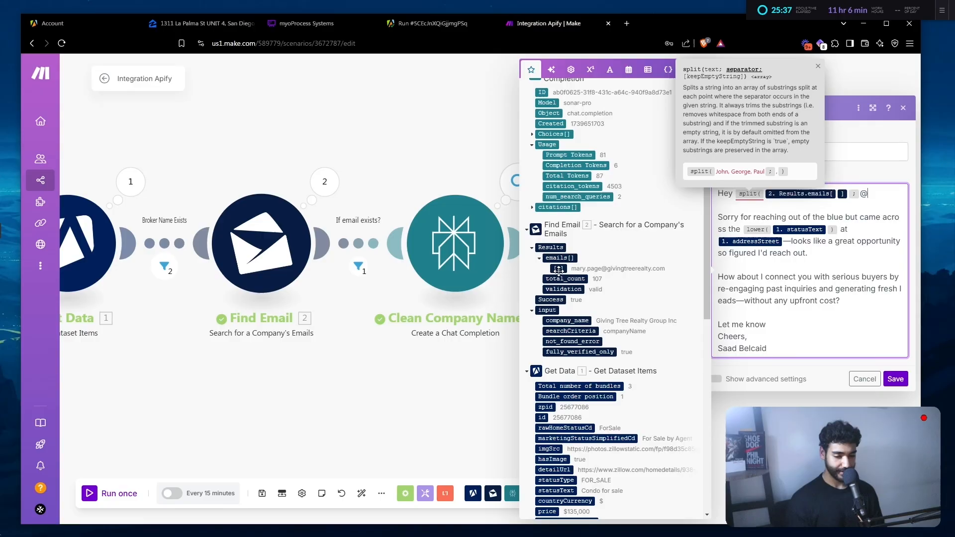
type(")")
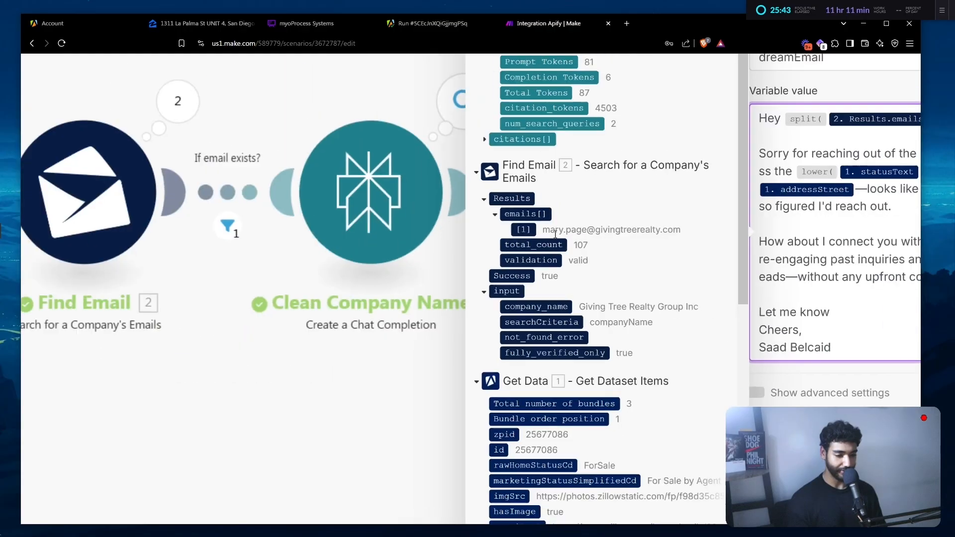
- Take the part before '@', split it on '.', and keep item 1 as the first name
key("Left")
key("Left")
key("Left")
key("Left")
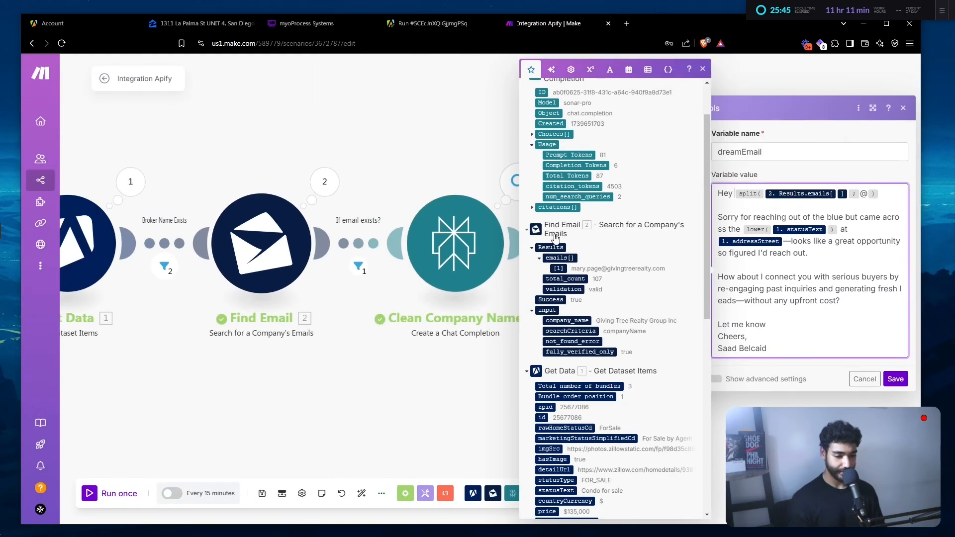
type("get(")
key("Right")
key("Right")
key("Right")
key("Right")
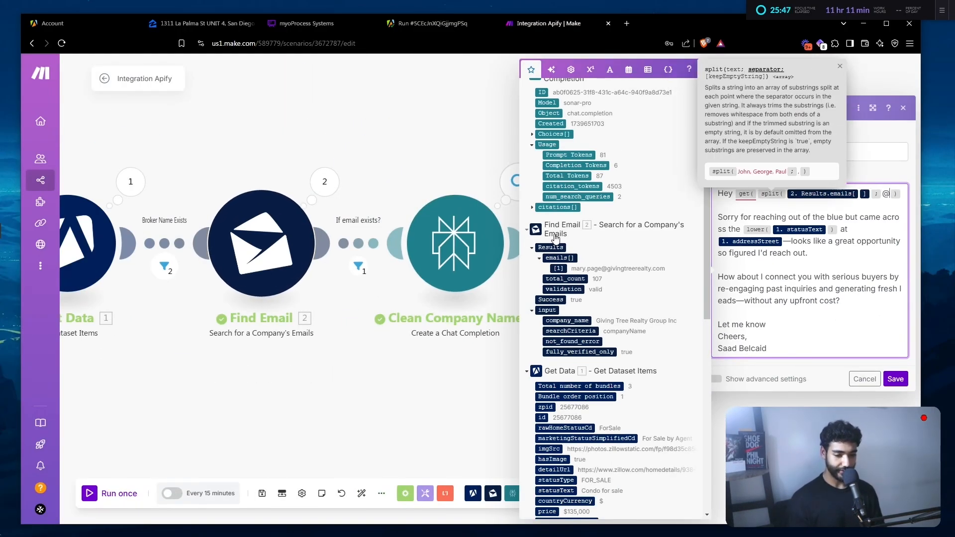
type("; ")
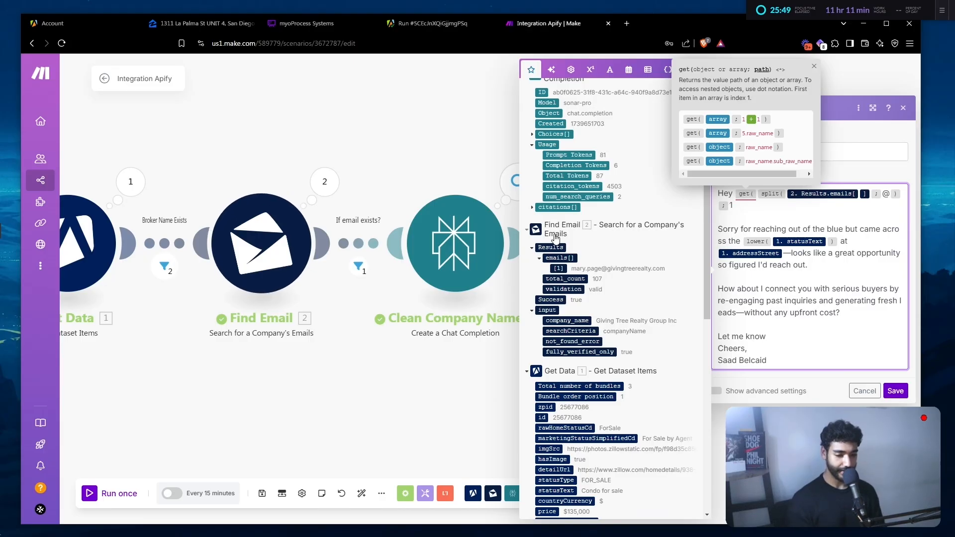
type("1 )")
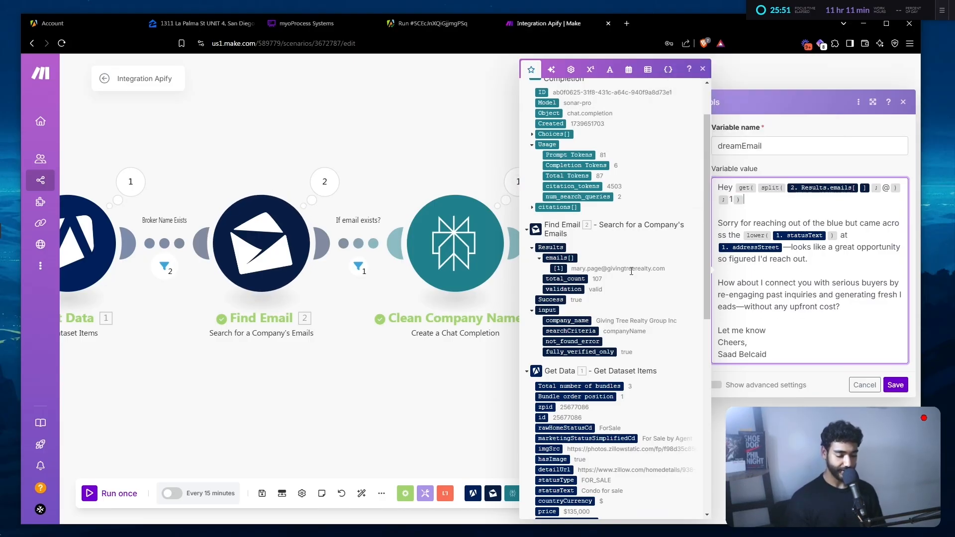
scroll(631, 271, "up", 3)
type("split(")
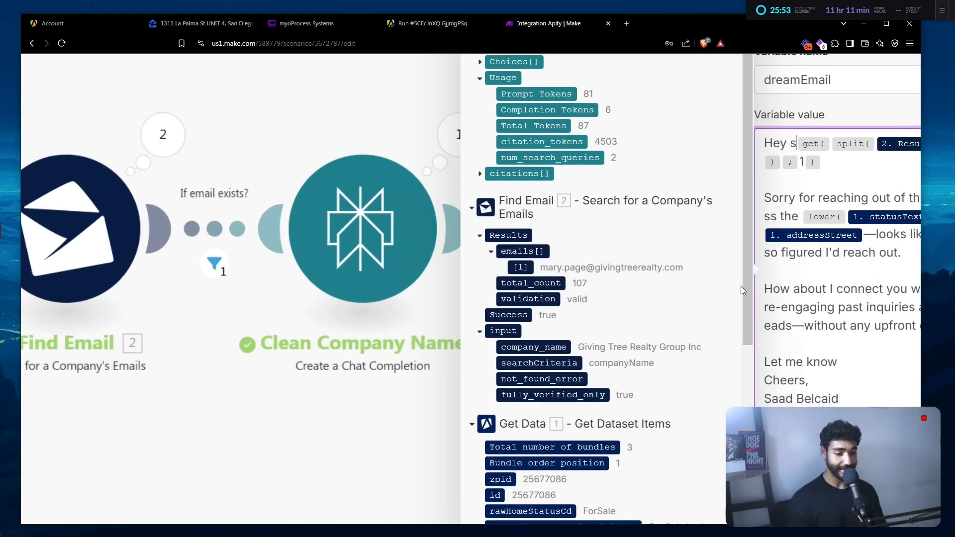
type(";")
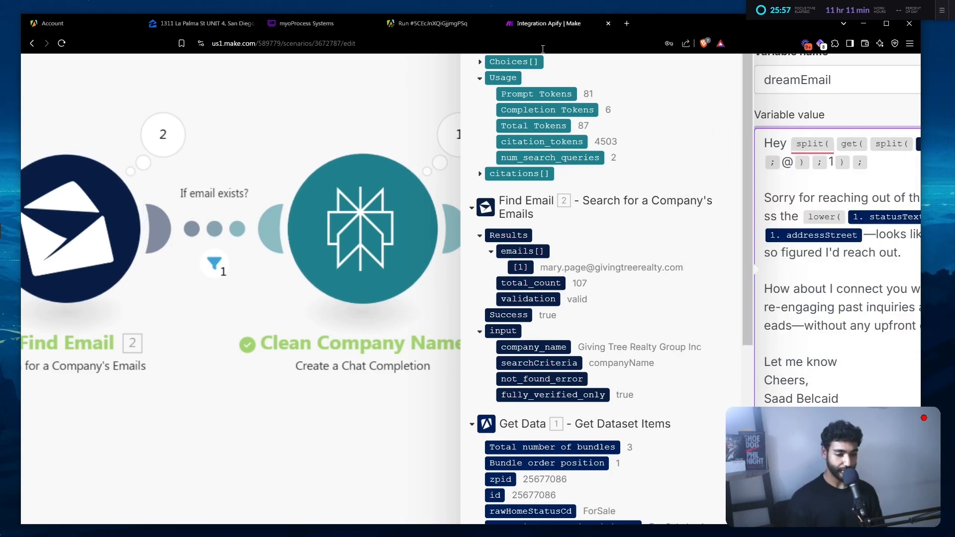
type(" .)")
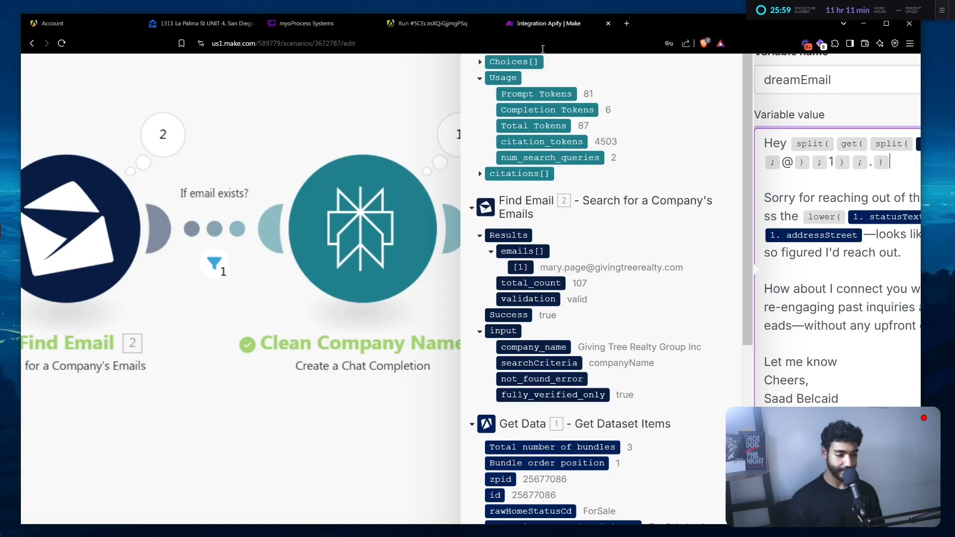
key("Up")
key("Left")
key("Left")
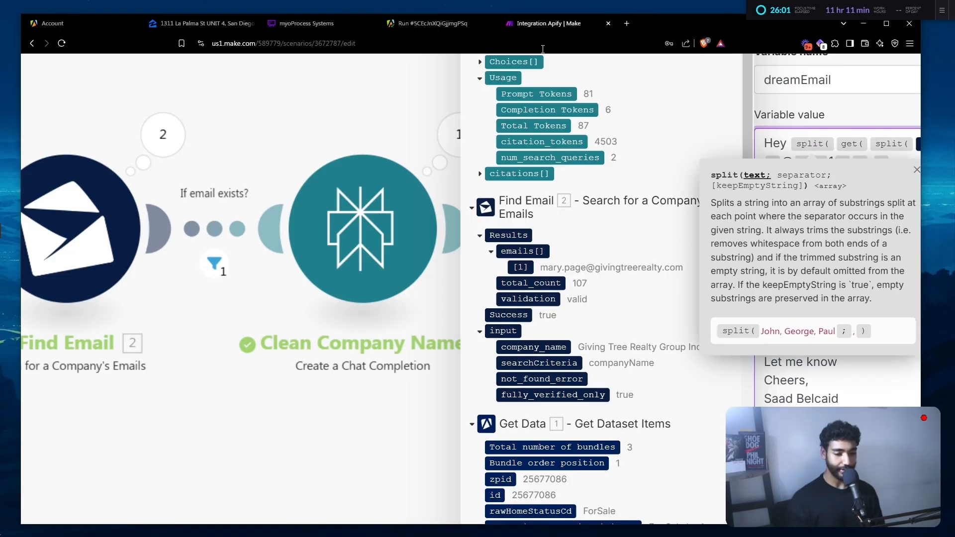
type("get(")
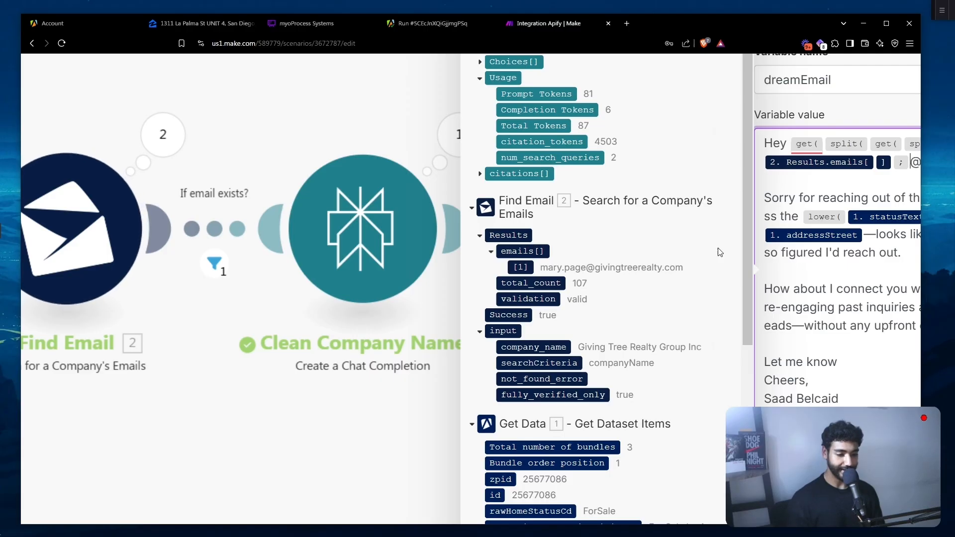
key("Right")
key("Right")
key("Right")
key("Right")
key("Right")
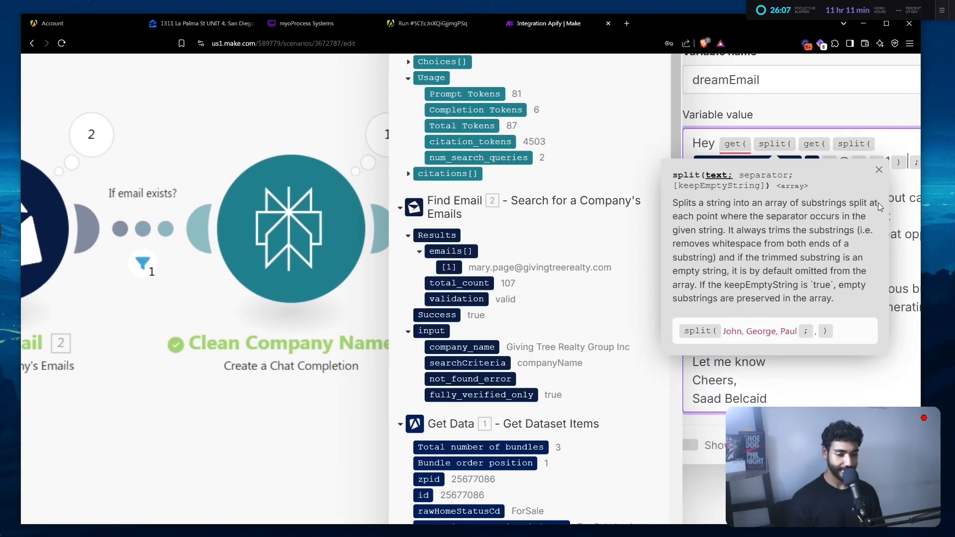
key("Right")
key("Right")
key("Right")
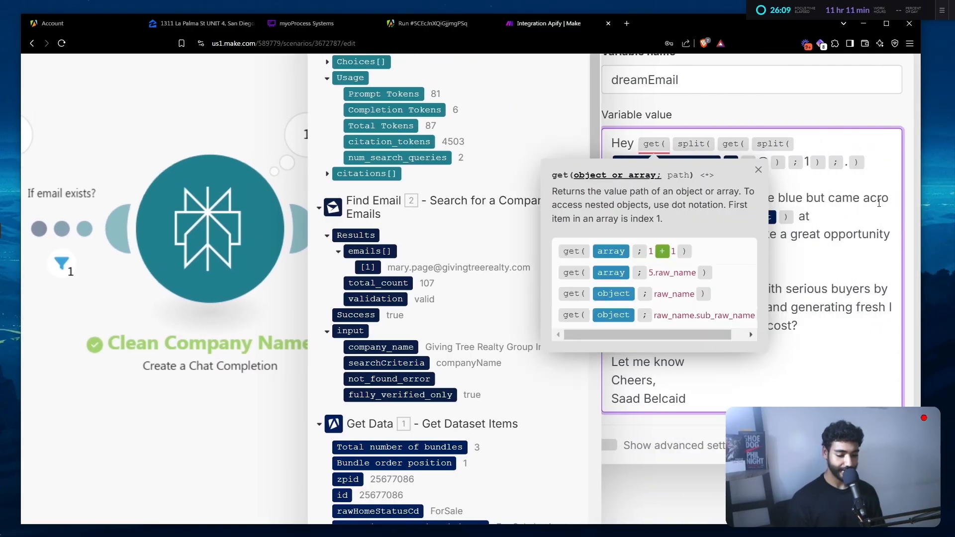
type(";1")
- Wrap the whole name-extraction expression in capitalize() right after 'Hey'
key("Up")
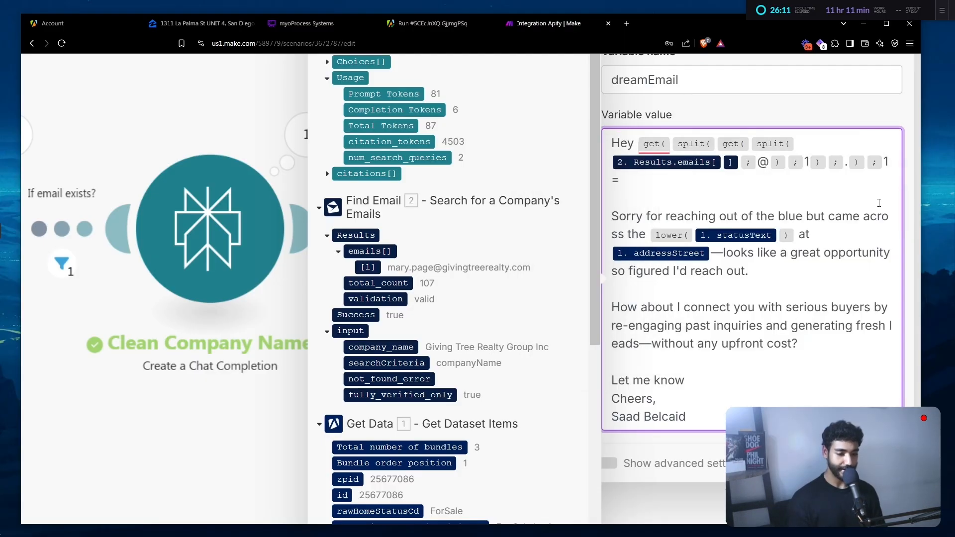
type("capi")
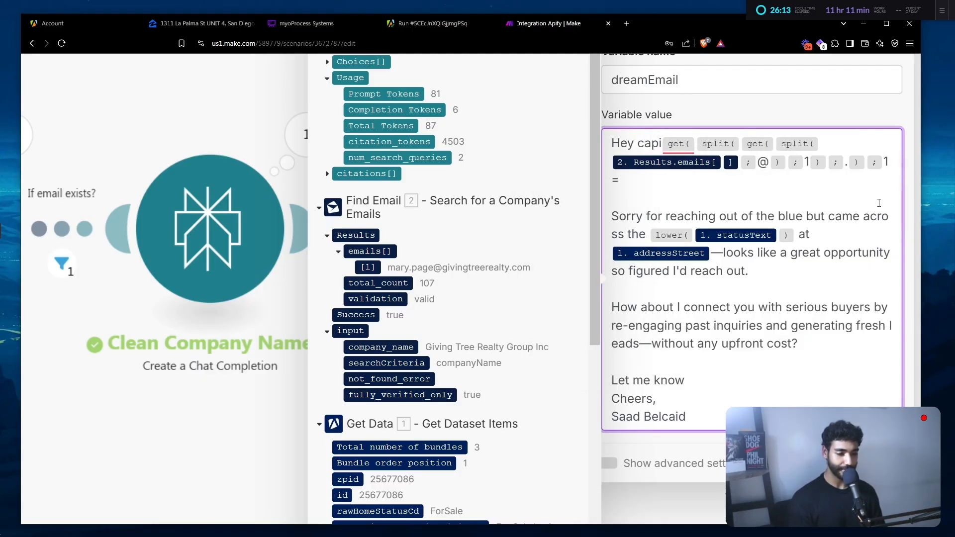
type("talize(")
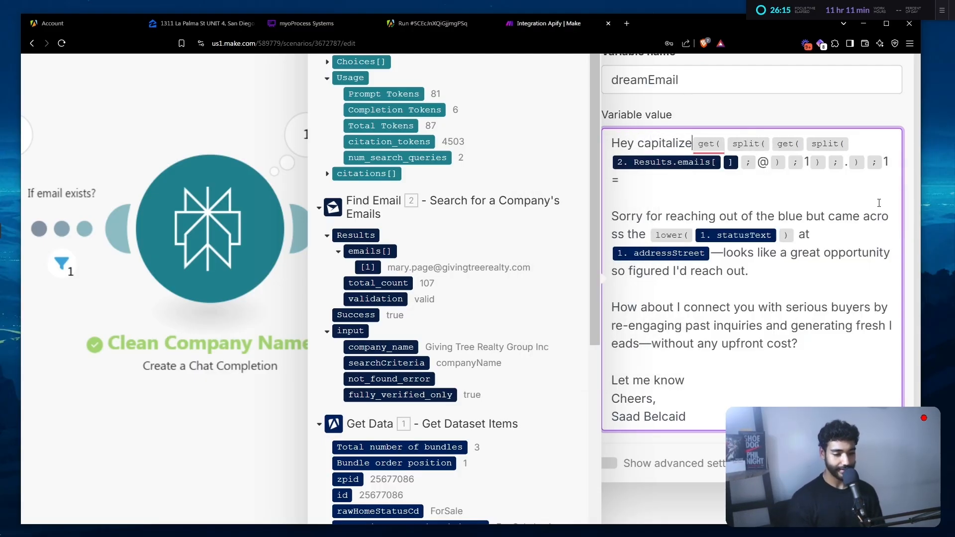
key("Down")
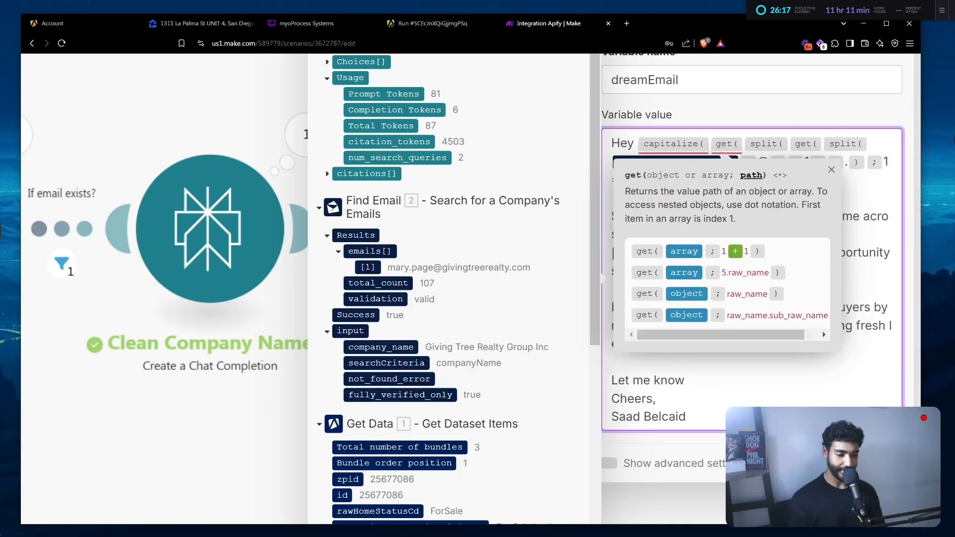
key("Right")
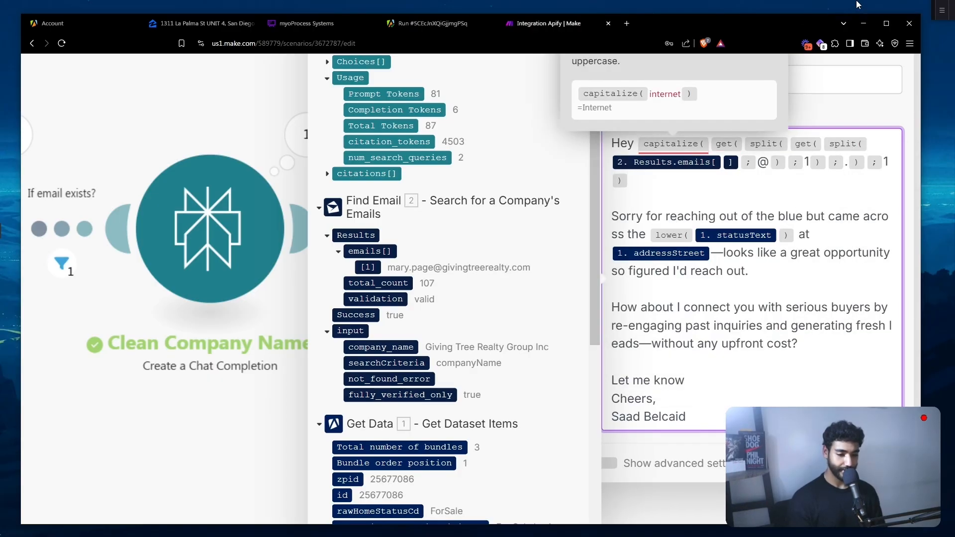
type(")")
scroll(779, 266, "down", 5)
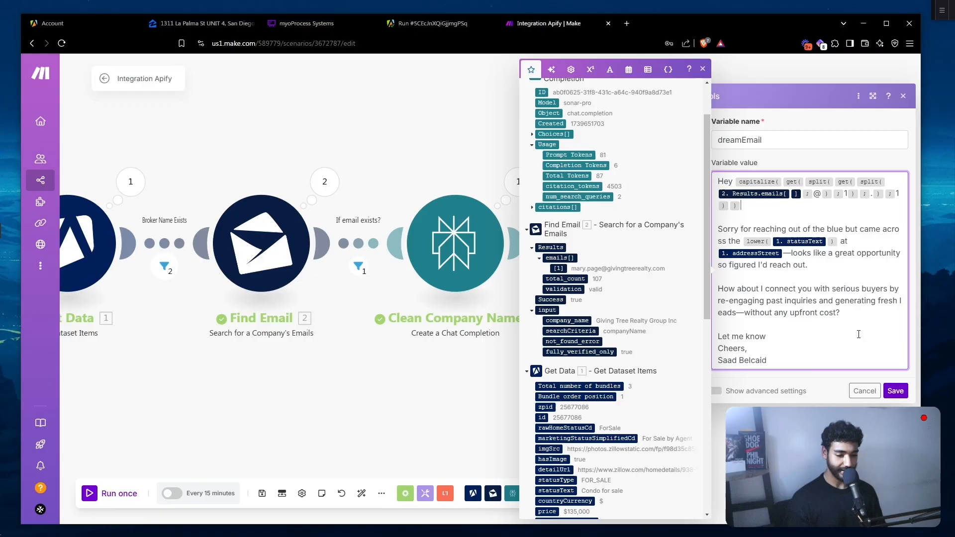
- Save the variable, run the scenario once, and inspect the Tools output's capitalized-name dreamEmail
left_click(897, 390)
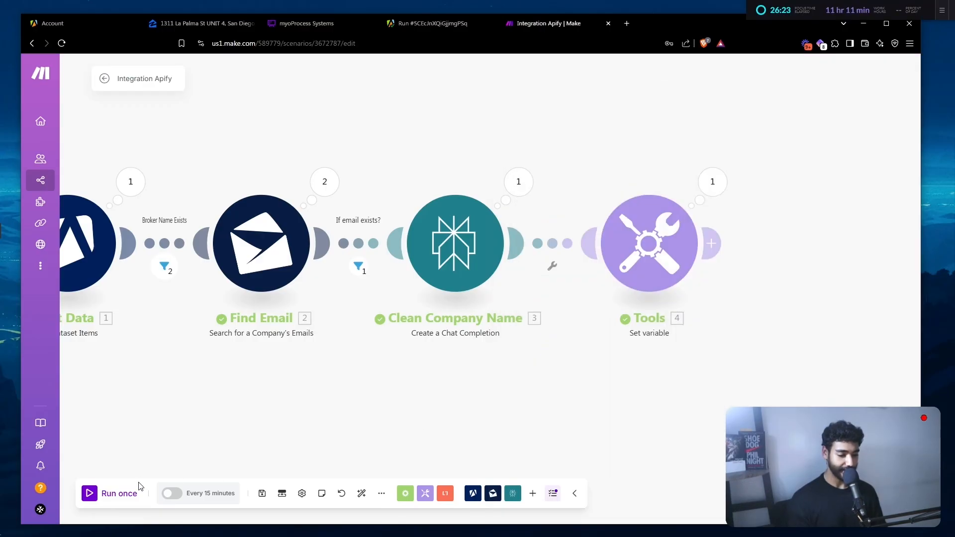
left_click(119, 493)
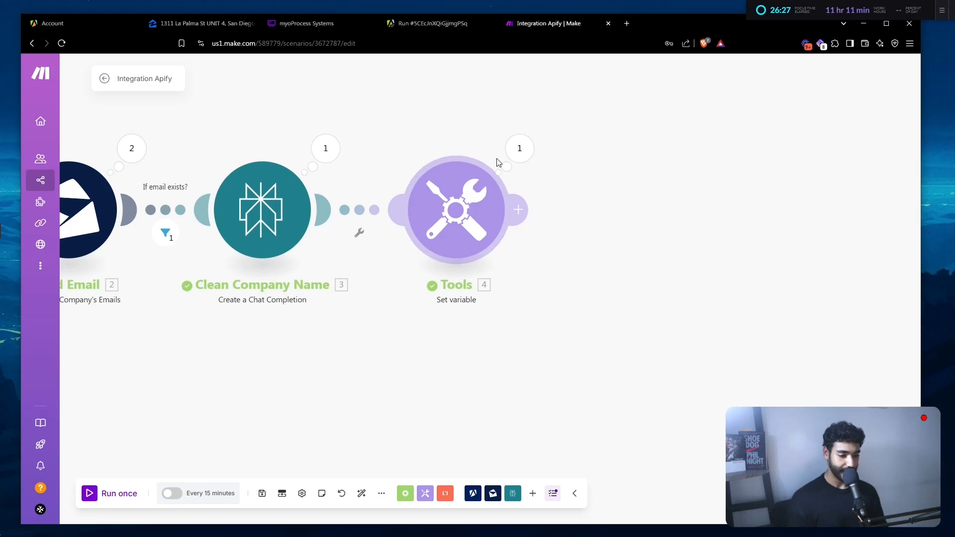
left_click(515, 150)
scroll(662, 318, "up", 3)
scroll(661, 318, "down", 2)
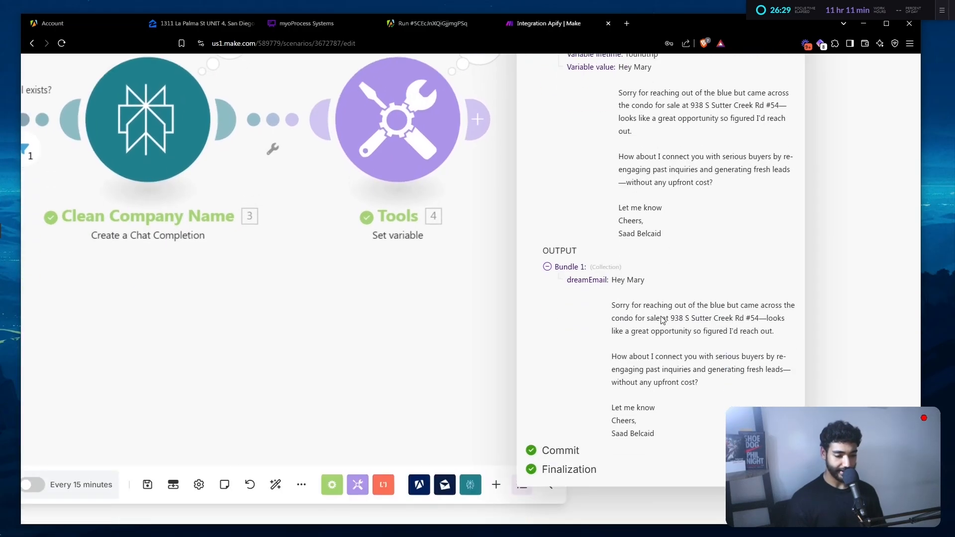
scroll(661, 318, "up", 4)
scroll(661, 317, "right", 2)
scroll(662, 317, "right", 1)
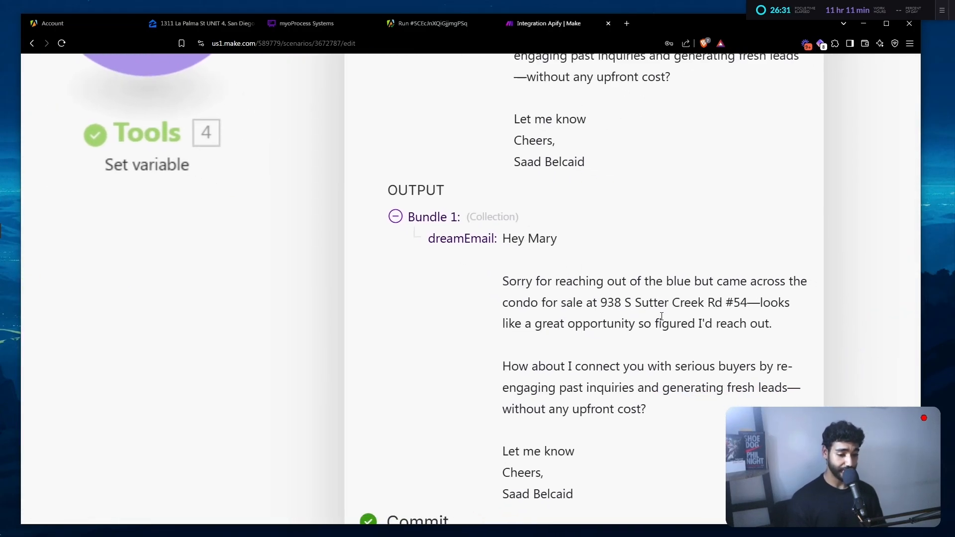
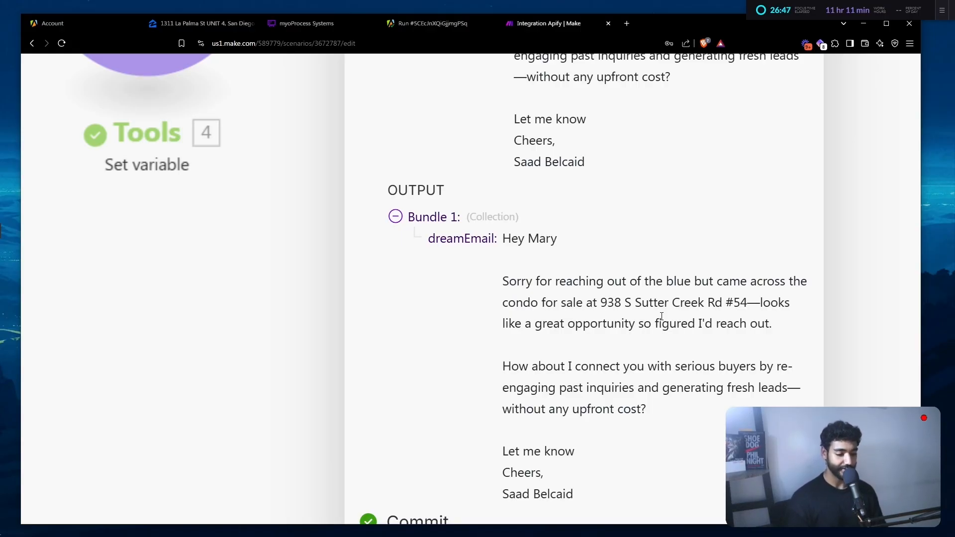
- Reopen the Tools Set variable, select the sign-off name, and save to close it
scroll(700, 279, "down", 5)
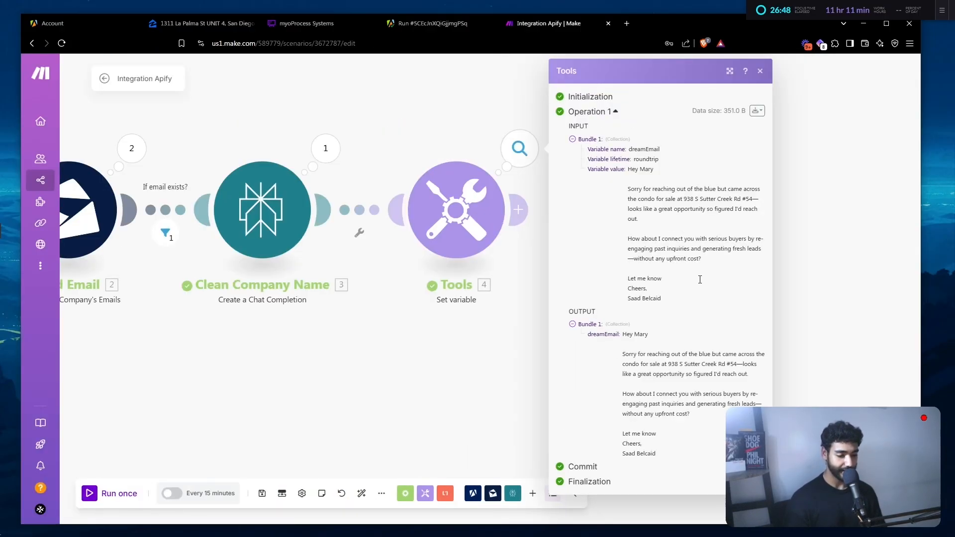
left_click(448, 246)
left_click_drag(595, 337, 542, 335)
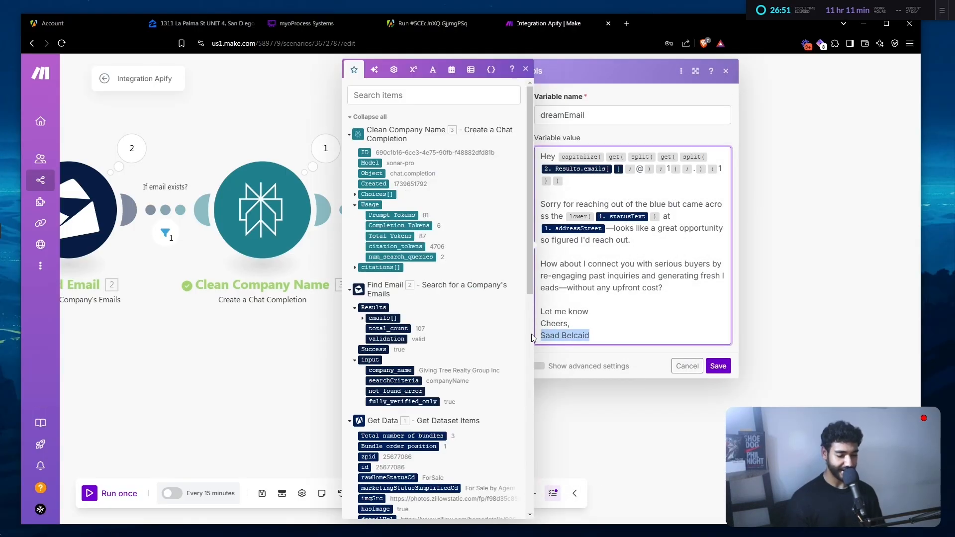
left_click(718, 366)
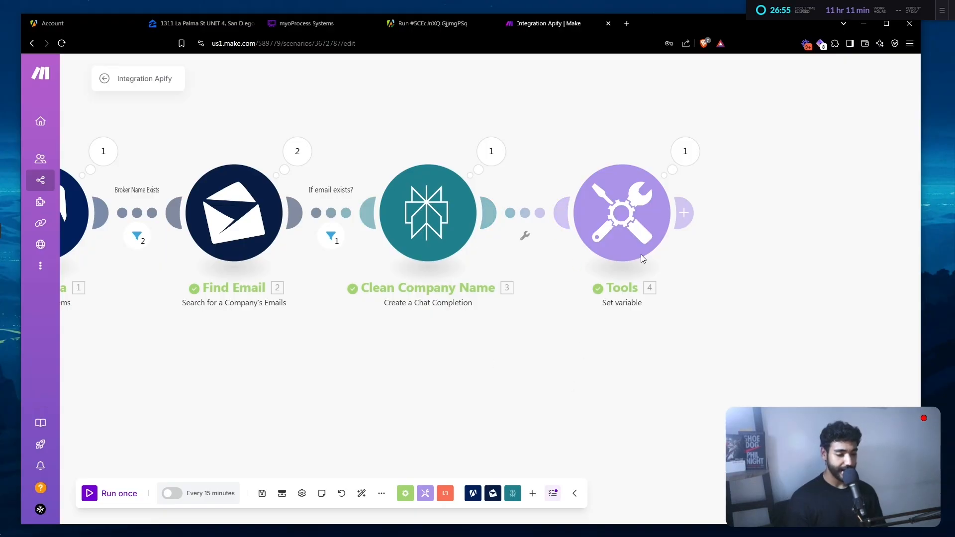
left_click_drag(427, 367, 573, 335)
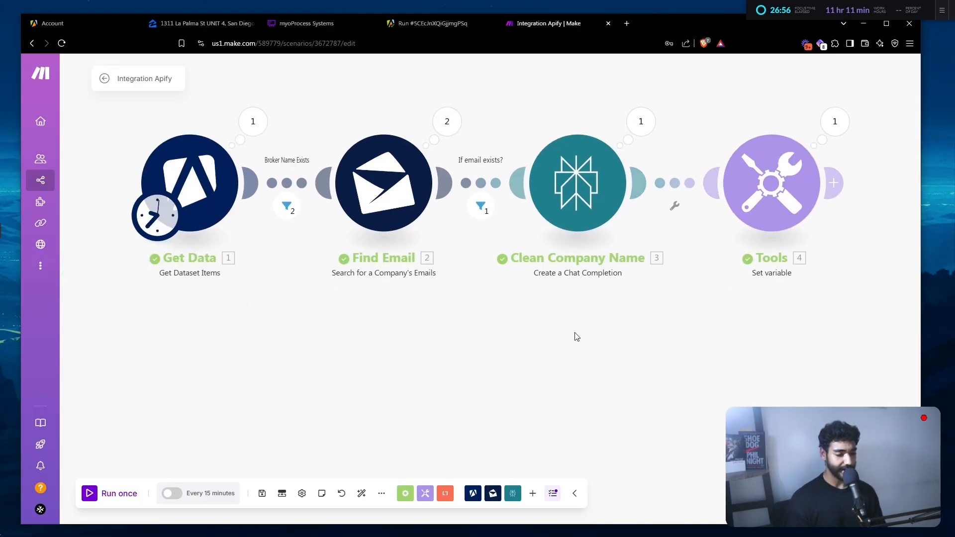
left_click(253, 122)
scroll(363, 362, "down", 8)
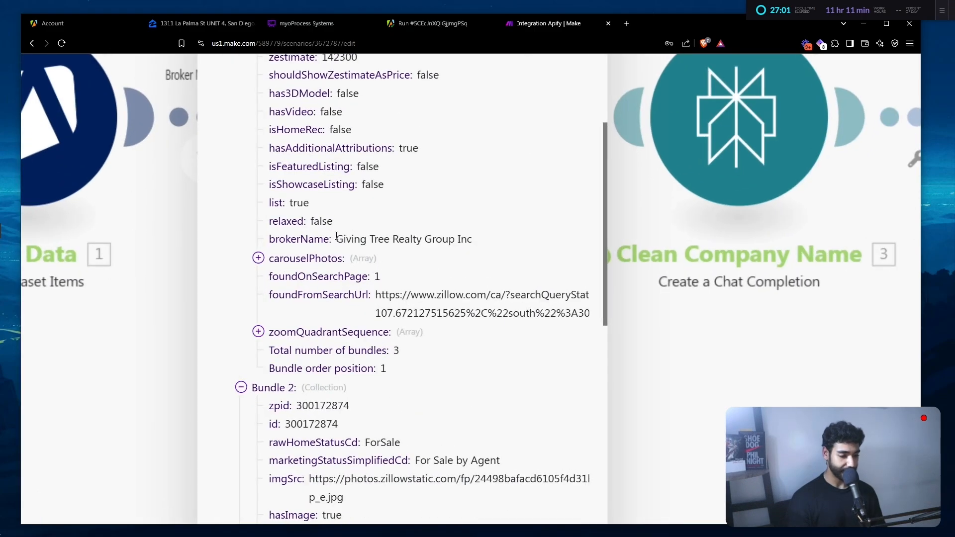
left_click_drag(336, 239, 475, 243)
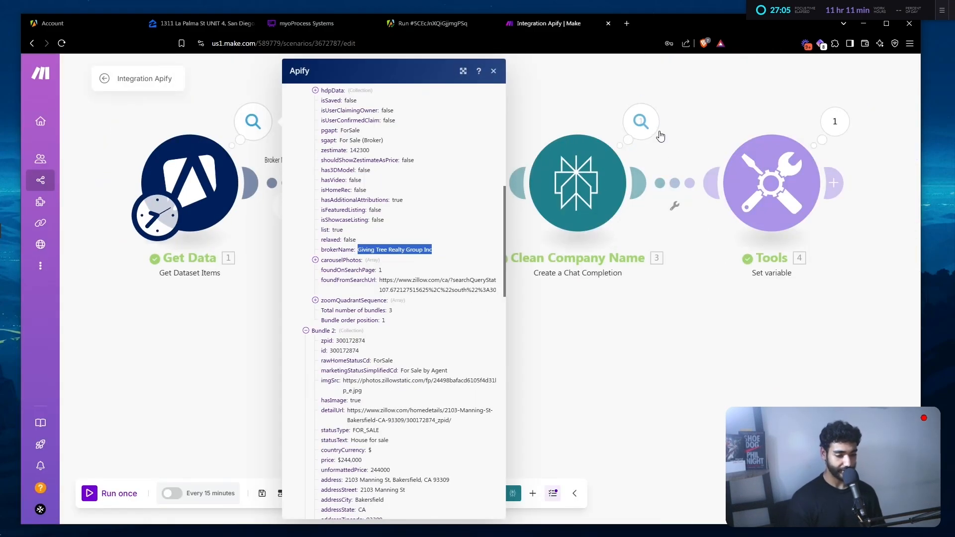
left_click(641, 122)
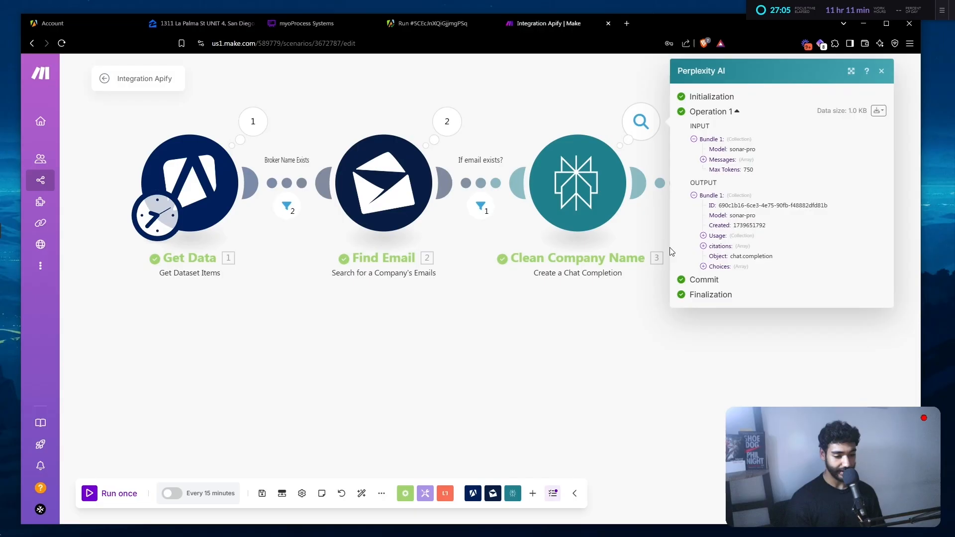
left_click(721, 266)
left_click(725, 277)
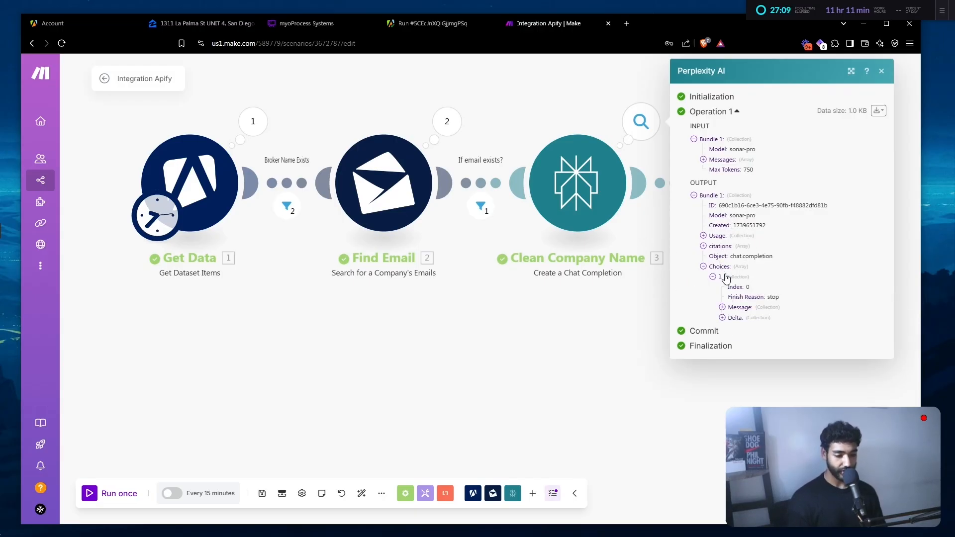
left_click(740, 308)
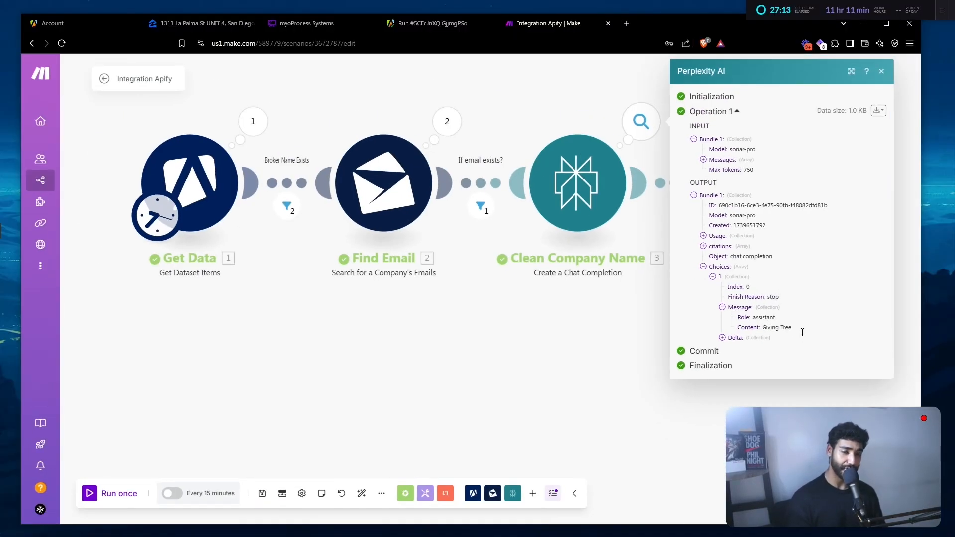
left_click(645, 341)
left_click_drag(645, 340, 513, 369)
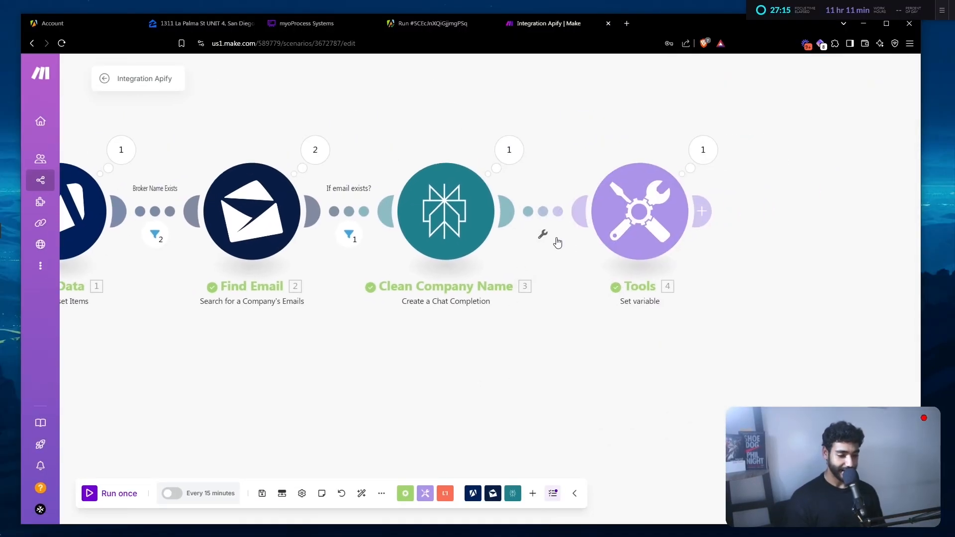
- Rename the Tools module to 'Dream Email', save the scenario and auto-align modules
left_click(641, 236)
right_click(641, 236)
left_click(668, 294)
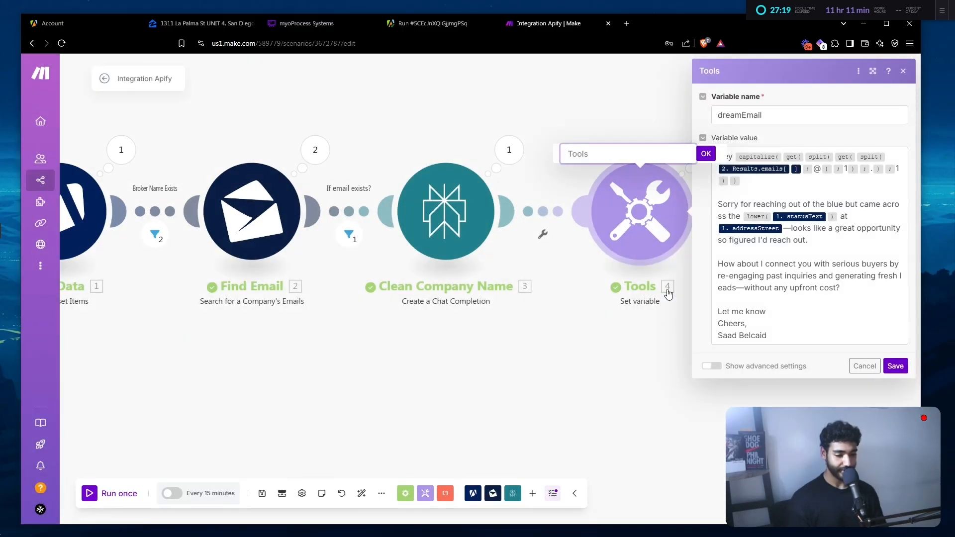
type("Dream Email")
key("Return")
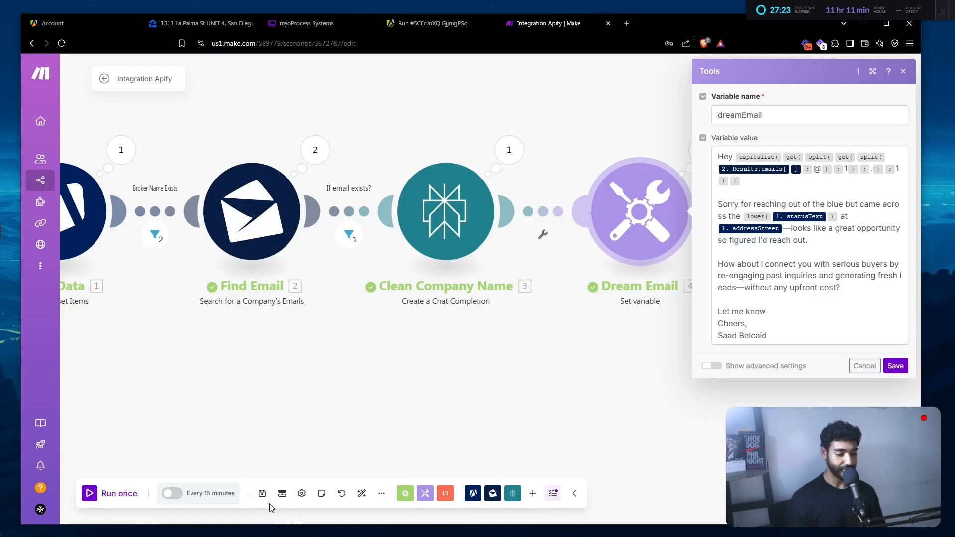
left_click(262, 493)
left_click(361, 493)
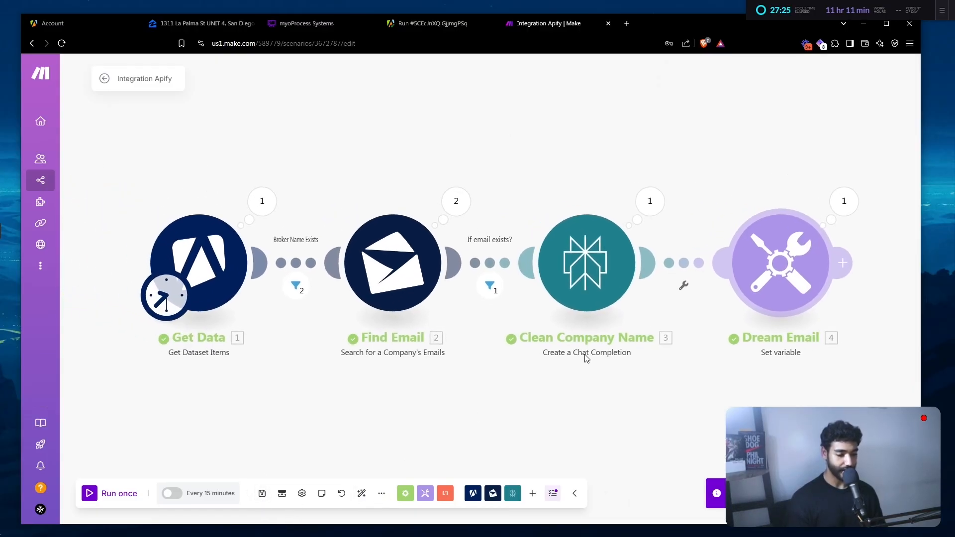
- Add an Instantly 'Add a Lead to a Campaign' module after Dream Email
left_click(597, 235)
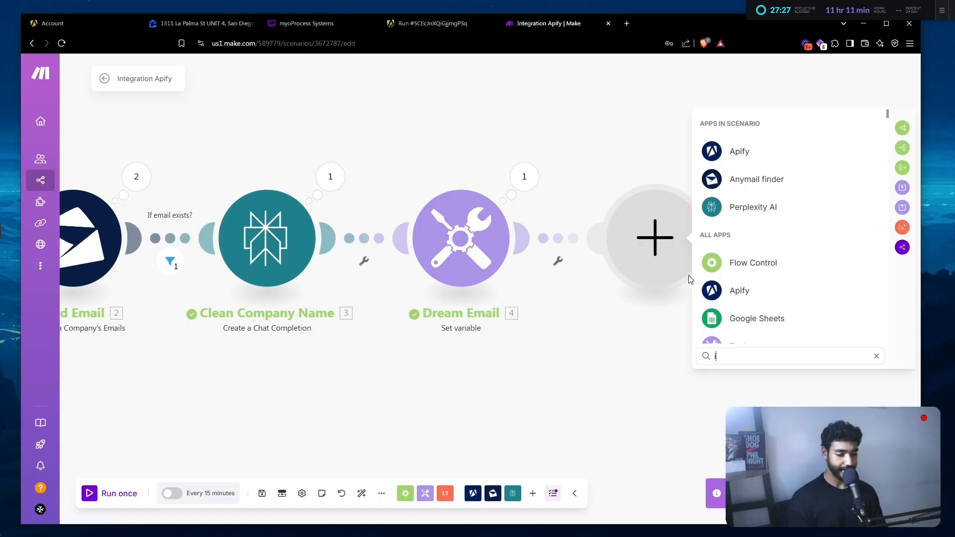
type("insta")
key("Return")
type("ad")
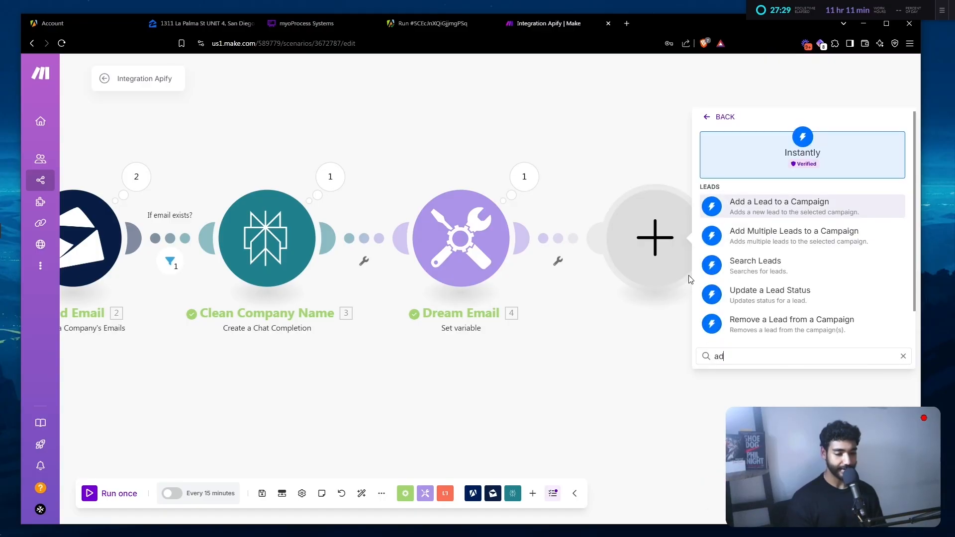
key("Return")
- Open instantly.ai in a new browser tab
key("ctrl+t")
type("instantly.ai")
key("Return")
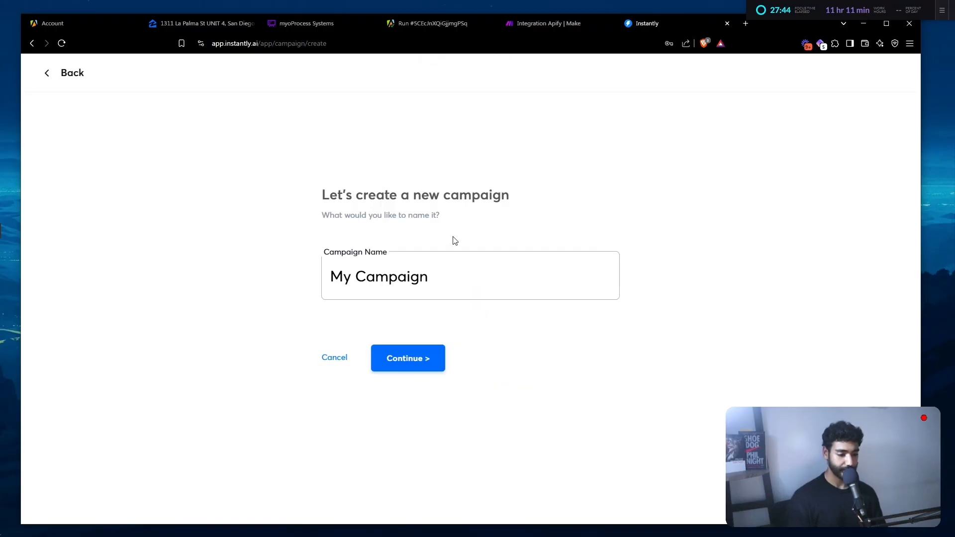
- Replace 'My Campaign' with 'Real estate campaign' and continue to create it
triple_click(423, 277)
type("Re")
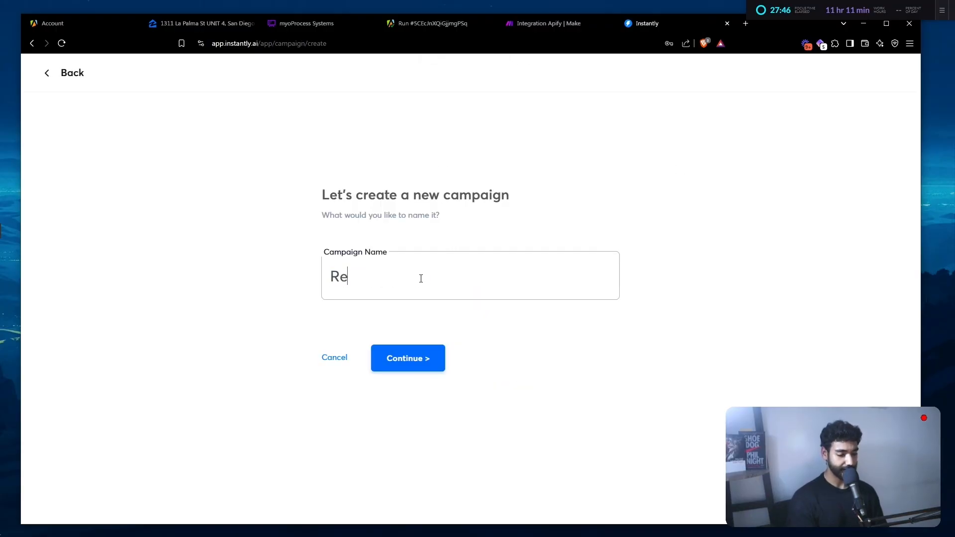
type("al estate campaign")
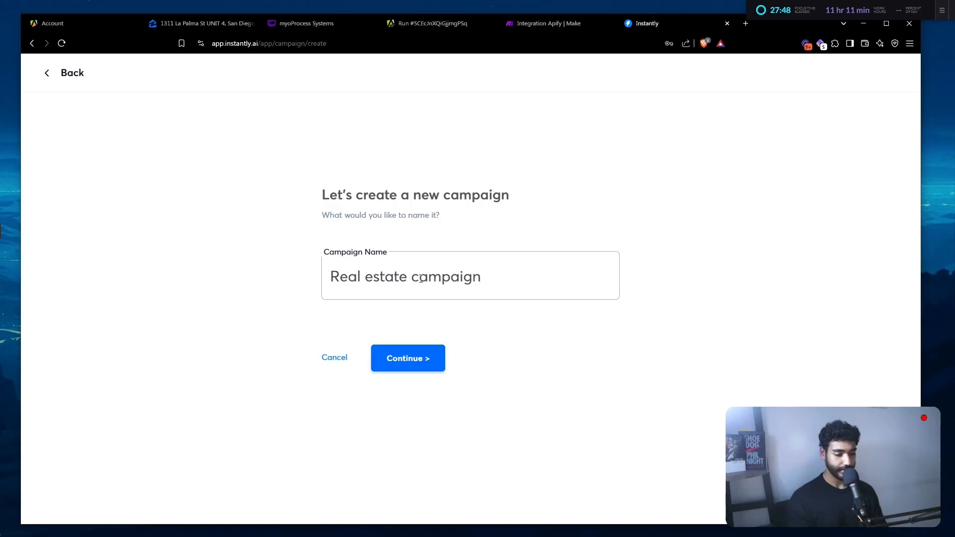
left_click(413, 363)
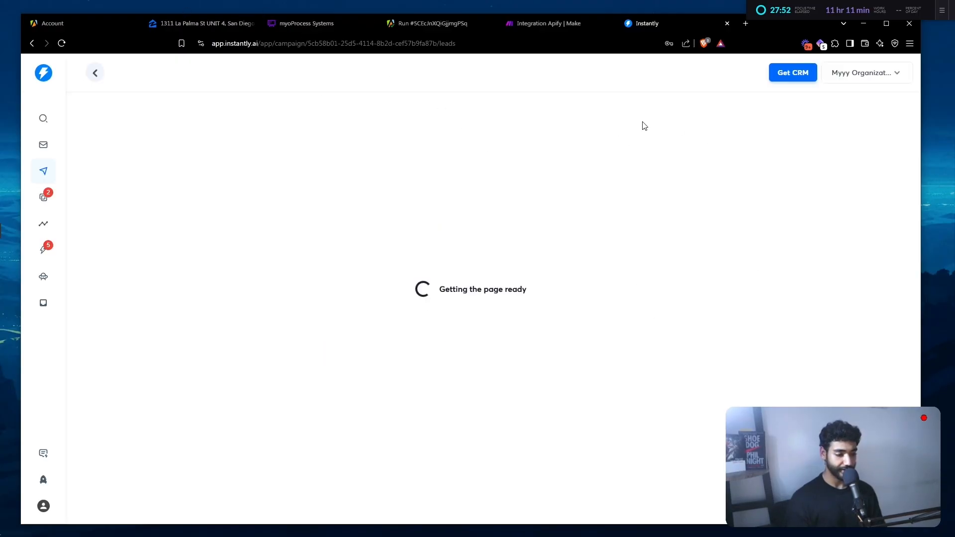
- Refresh the Instantly module's campaign list and select Real estate campaign
left_click(566, 28)
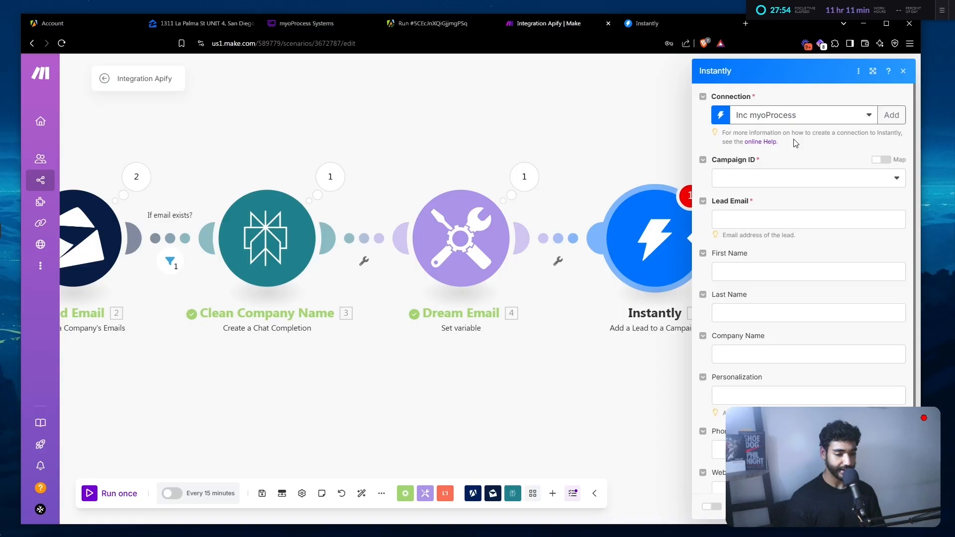
left_click(775, 178)
left_click(883, 178)
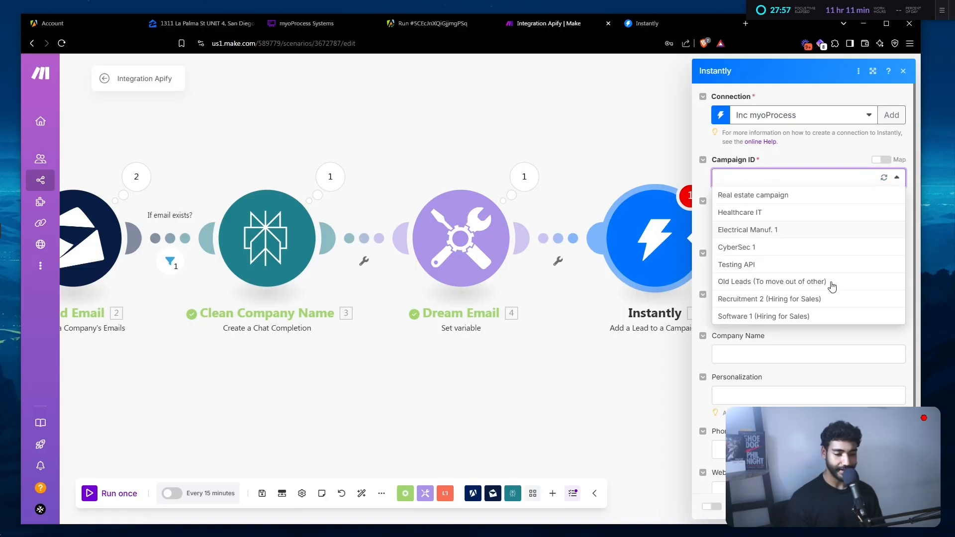
left_click(784, 195)
- Map Find Email's found emails[] address into Lead Email and close the module
left_click(761, 222)
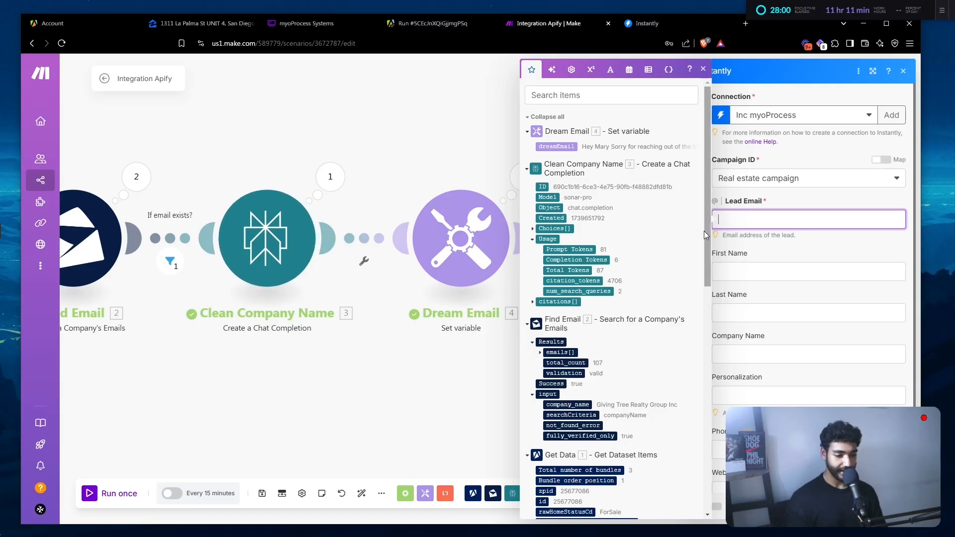
scroll(549, 175, "down", 5)
left_click(547, 169)
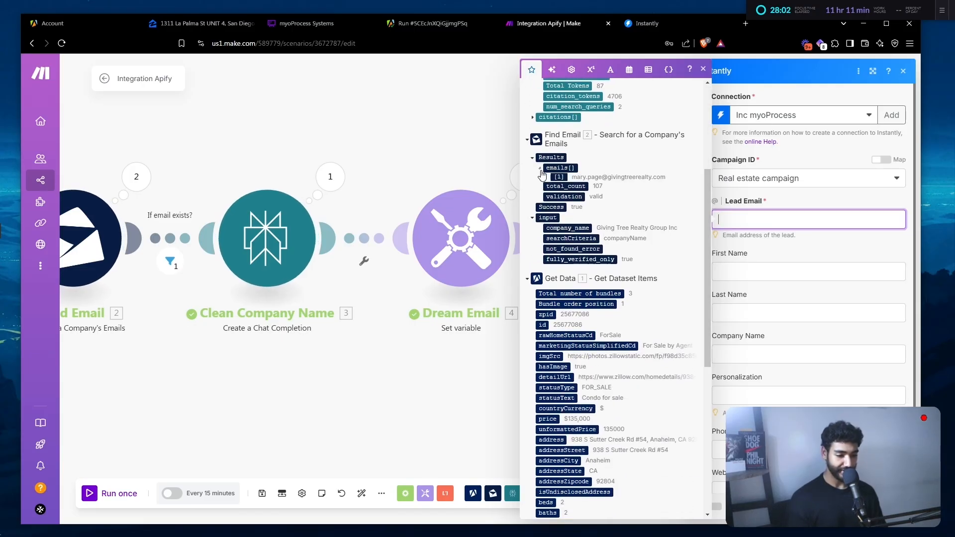
left_click(556, 177)
key("Tab")
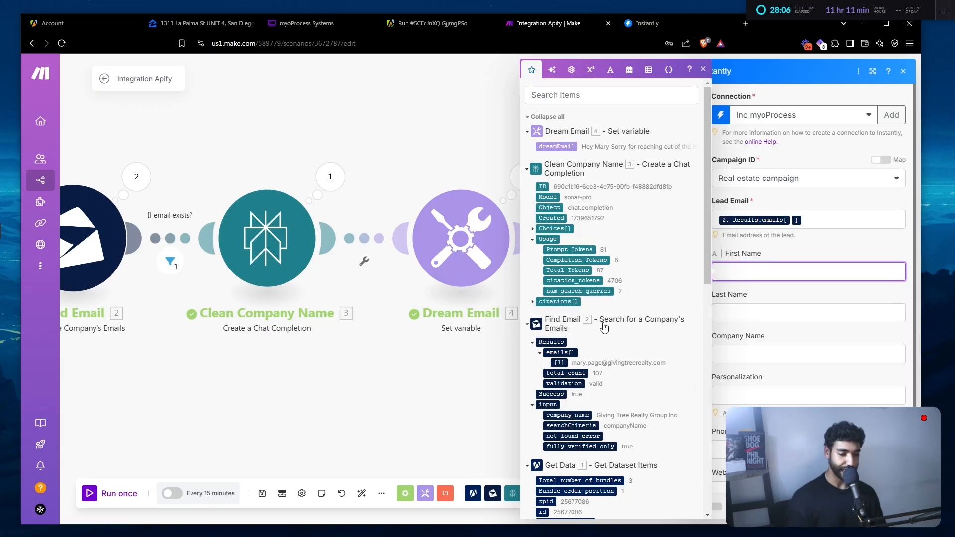
left_click(891, 506)
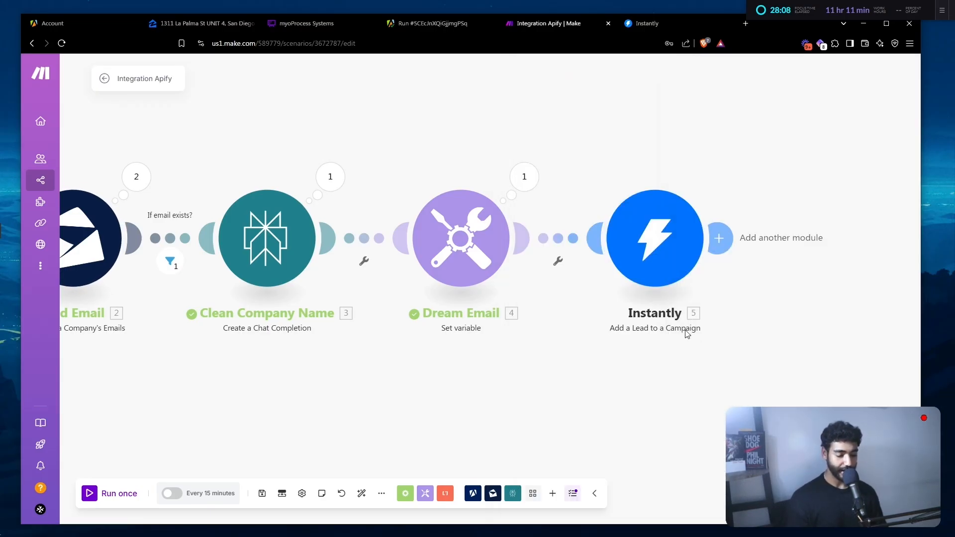
- Move Dream Email and Instantly rightward to make room for a new module
left_click_drag(417, 175, 531, 328)
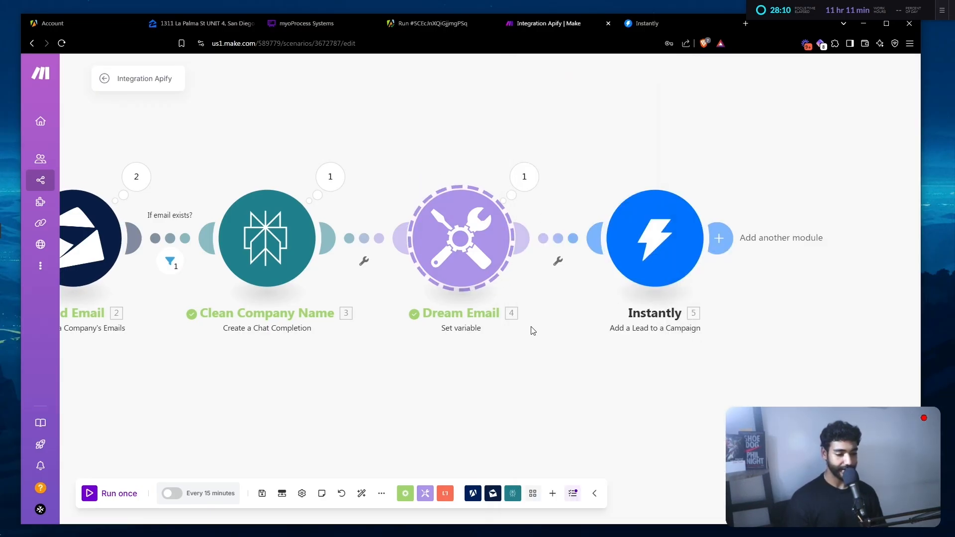
left_click_drag(508, 285, 539, 292)
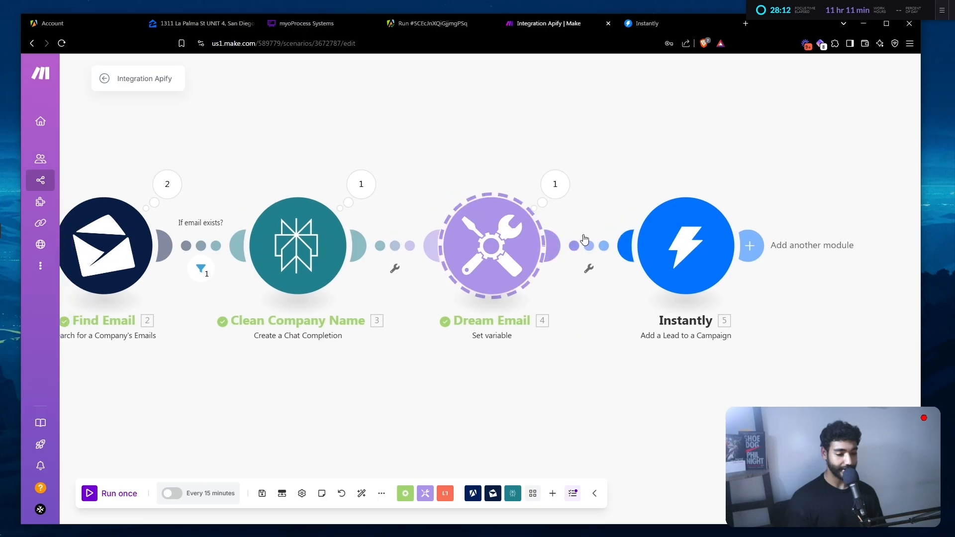
left_click_drag(451, 183, 647, 263)
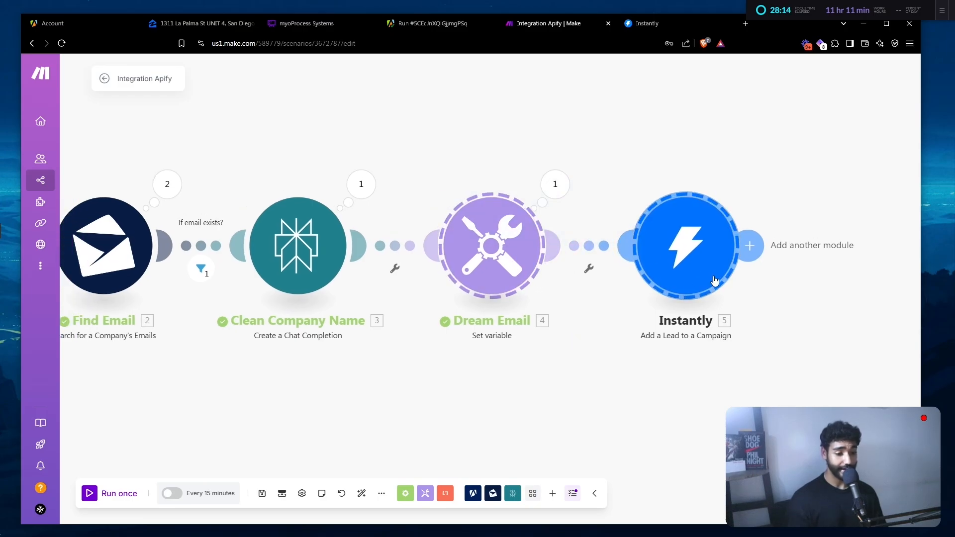
left_click_drag(510, 257, 634, 251)
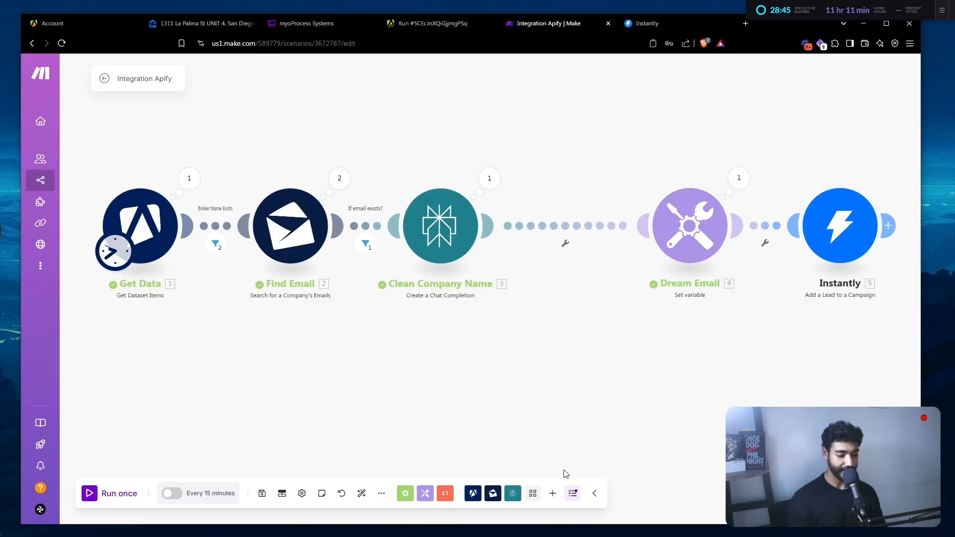
- Insert a Tools 'Set multiple variables' module before Dream Email
left_click(553, 493)
left_click(426, 493)
type("set")
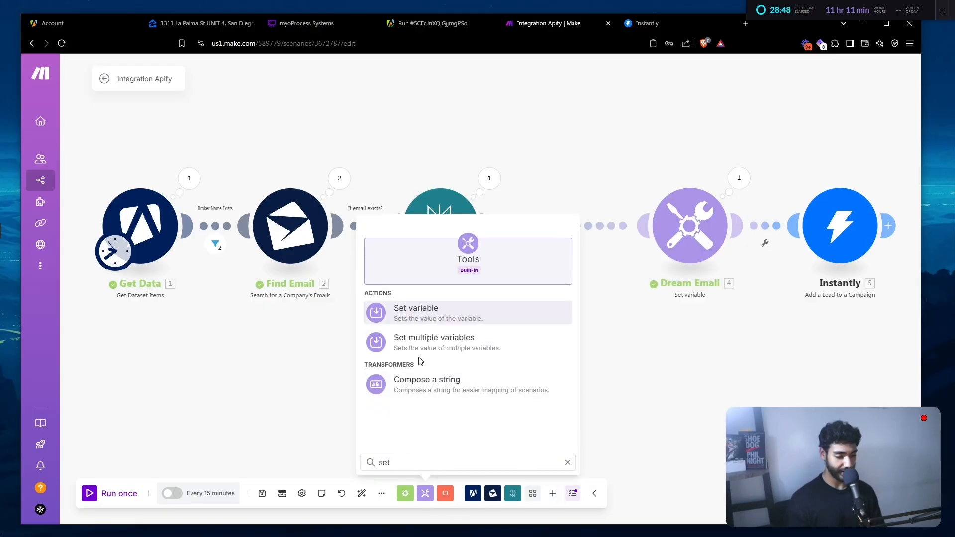
left_click(421, 349)
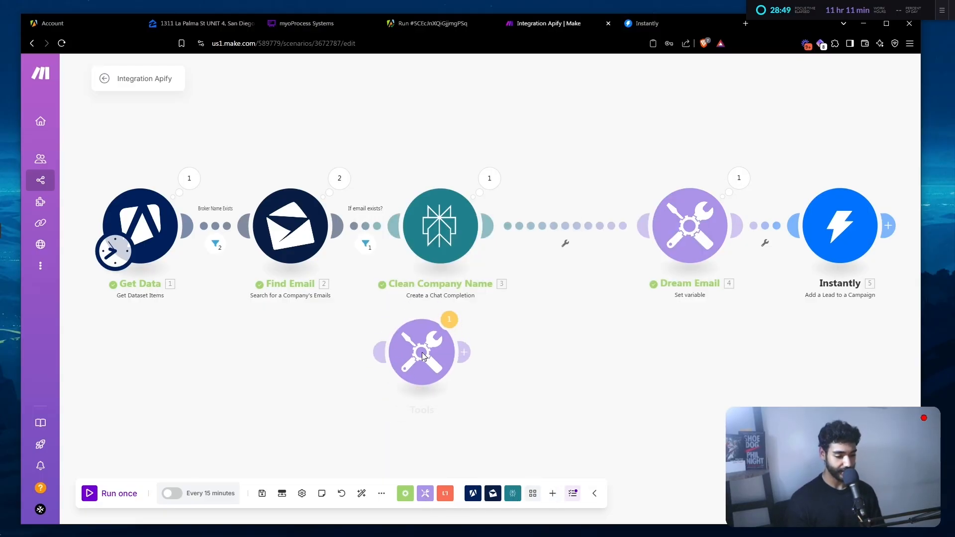
left_click(574, 221)
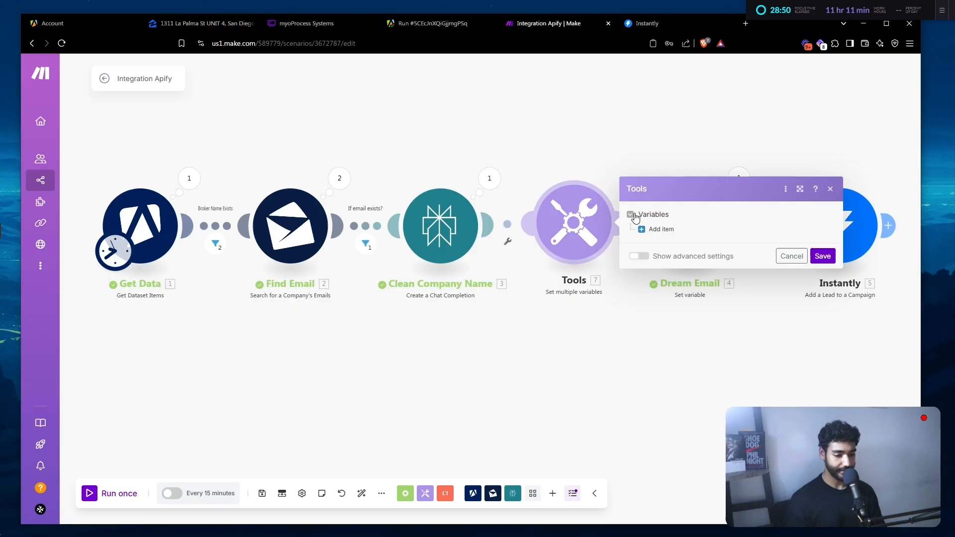
- Add firstName and lastName variables with pasted name-extraction formulas from the email
left_click(659, 230)
left_click(683, 208)
type("firstNam")
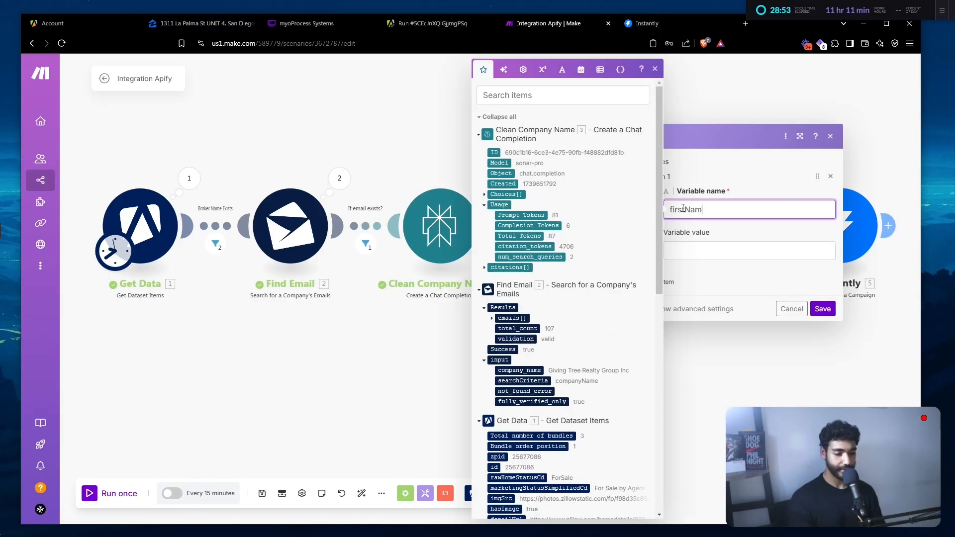
type("e")
key("Tab")
type("capitalize(get(split(get(split(2. Results.emails[];@);1);.);1))")
left_click(674, 309)
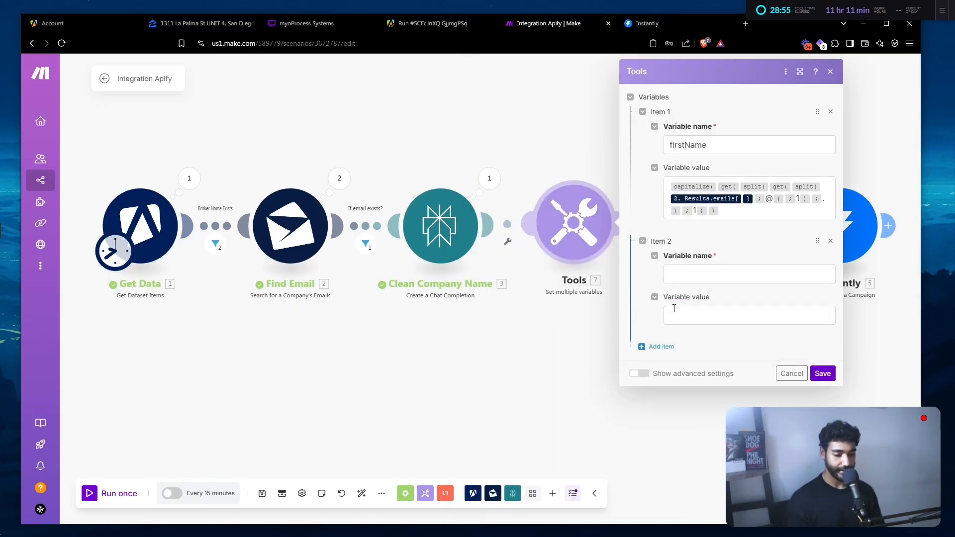
left_click(699, 273)
type("lastName")
key("Tab")
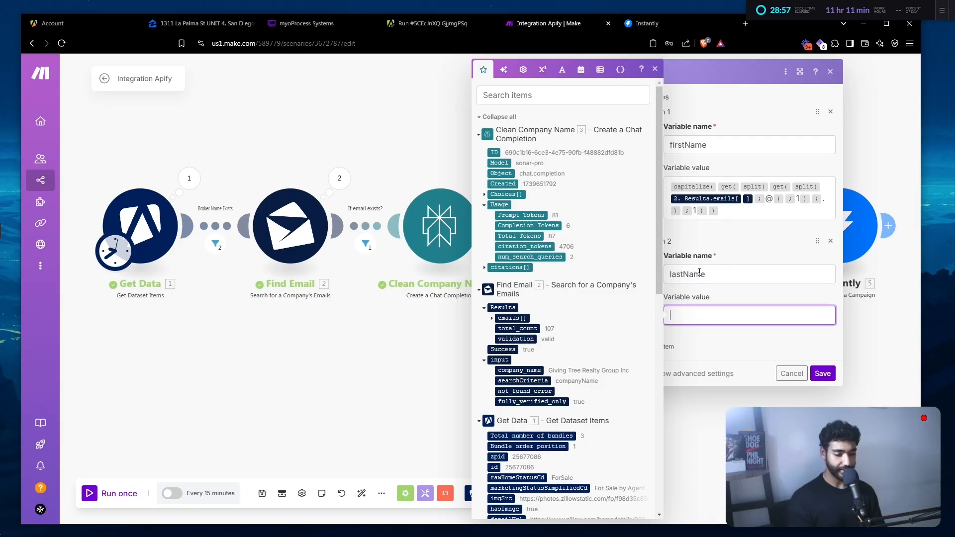
type("capitalize(get(split(get(split(2.Results.emails[];@);1);.);1))")
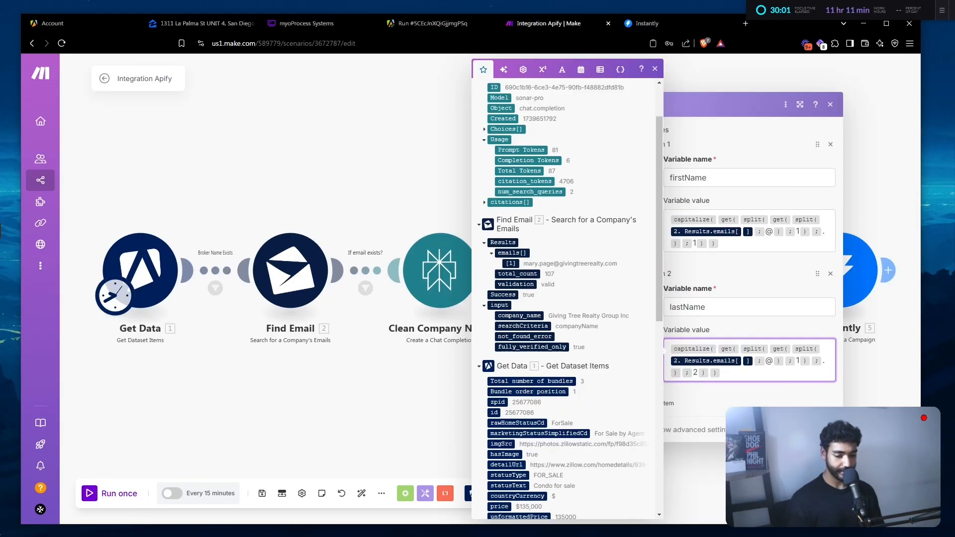
key("Escape")
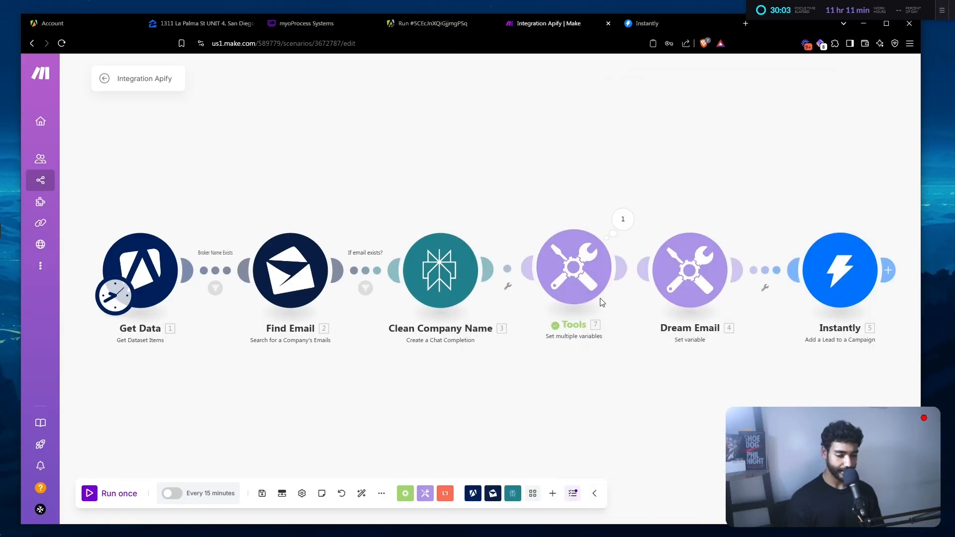
- Rename the new variables module to 'Get Names'
right_click(601, 301)
left_click(637, 341)
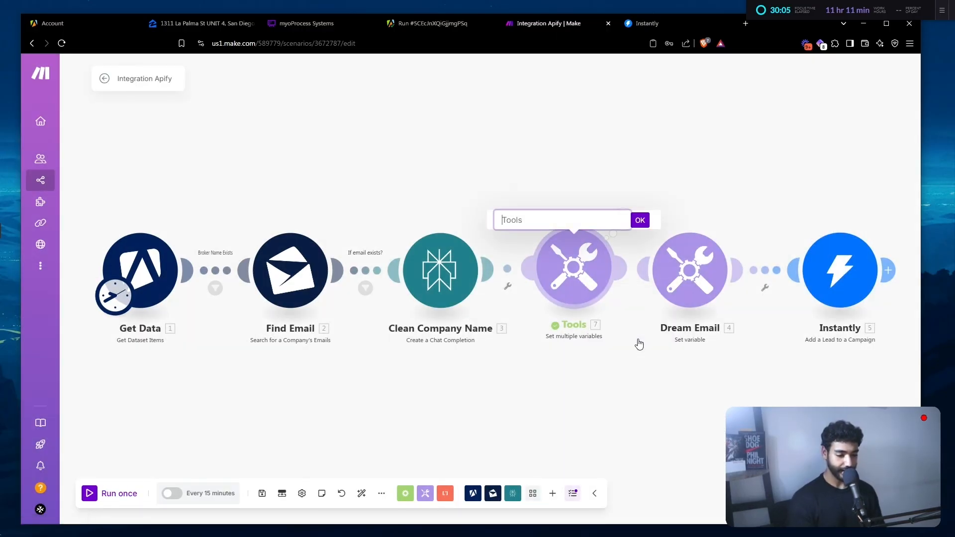
type("Get Names")
key("Return")
- In Dream Email, replace the name formula after 'Hey' with Get Names firstName
left_click(684, 287)
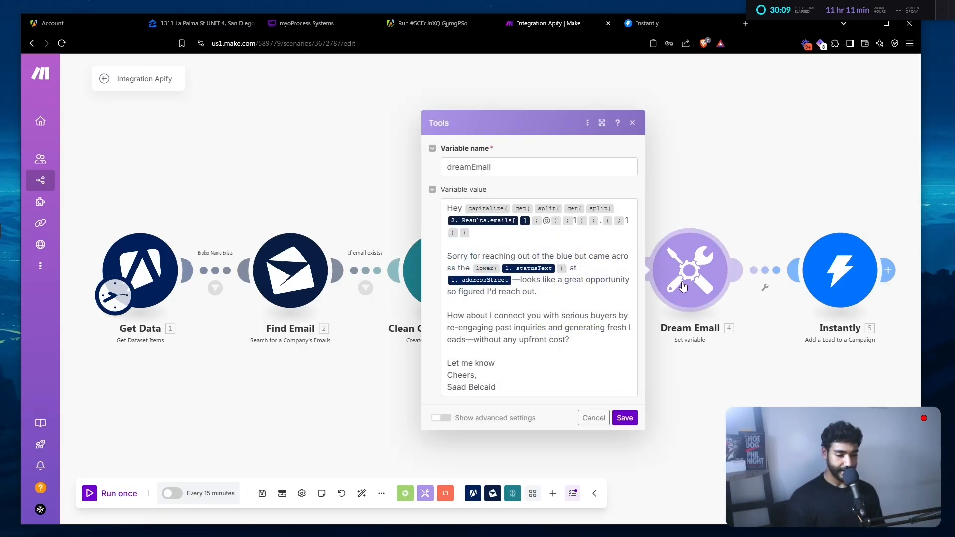
left_click(499, 238)
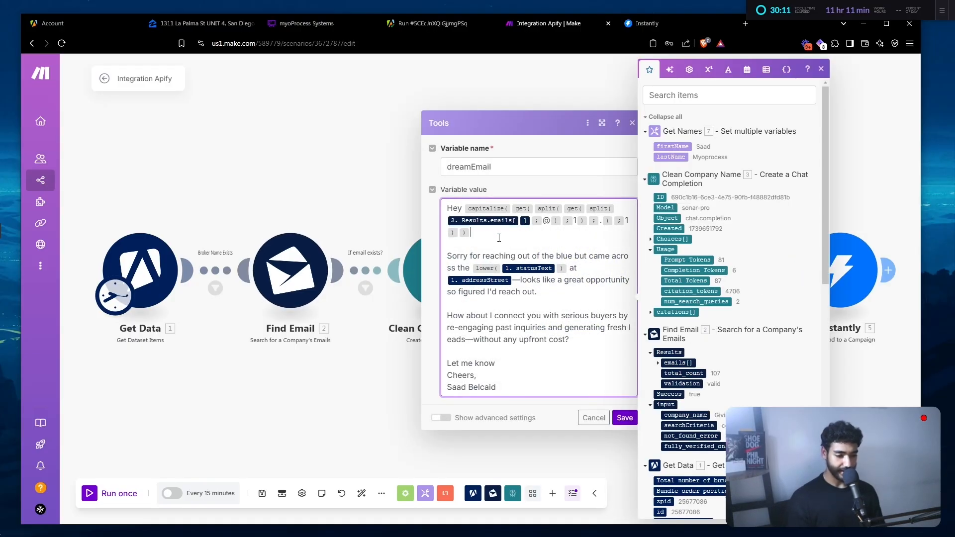
key("shift+Up")
key("shift+Up")
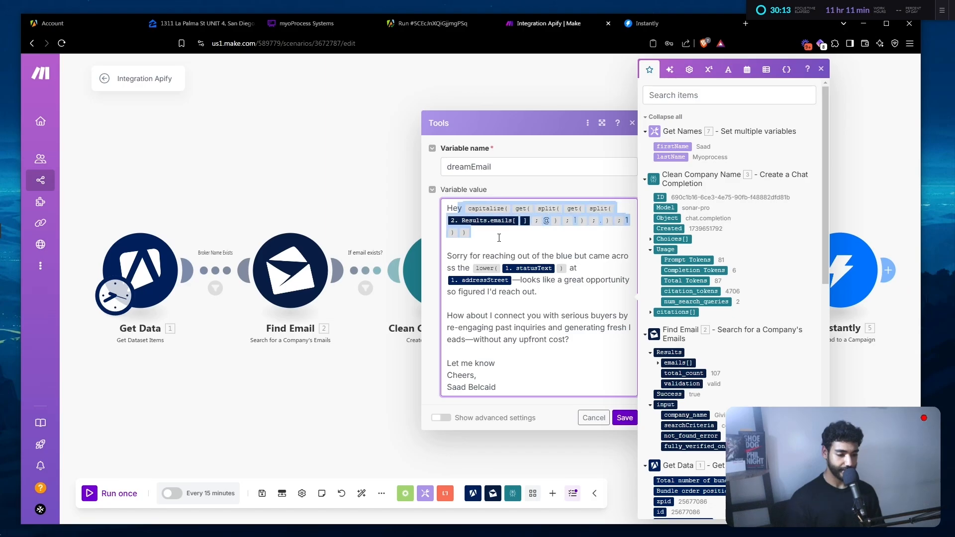
type("u")
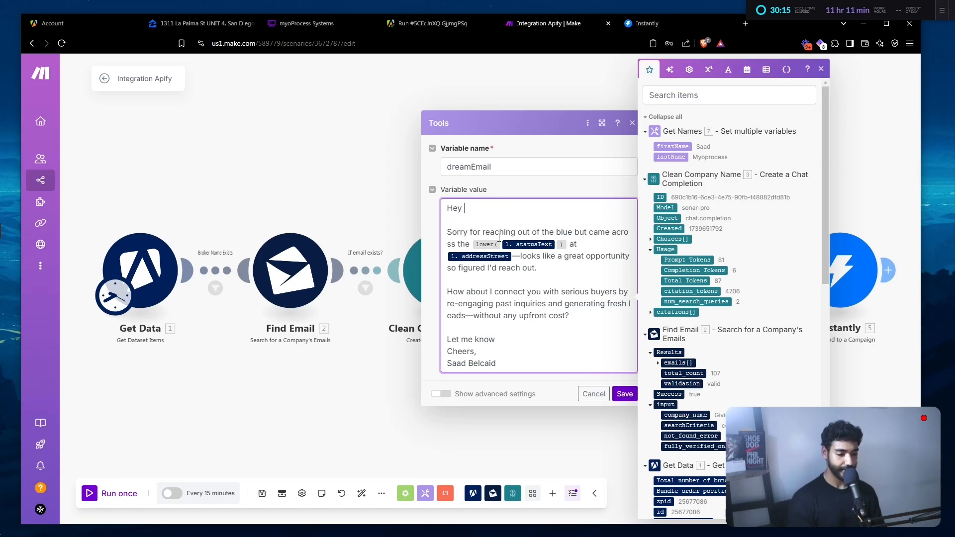
left_click(676, 146)
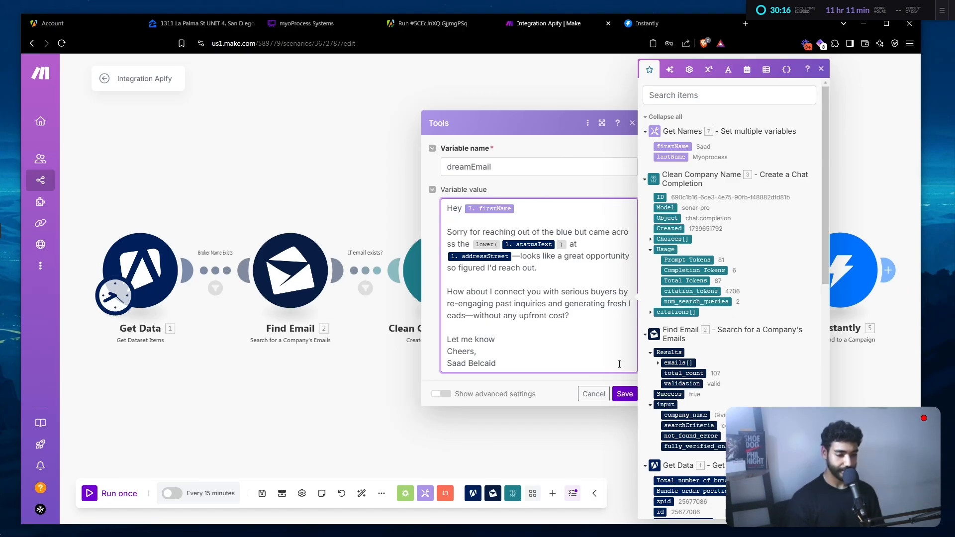
- Save Dream Email, auto-align, and map Instantly First and Last Name to Get Names
left_click(625, 394)
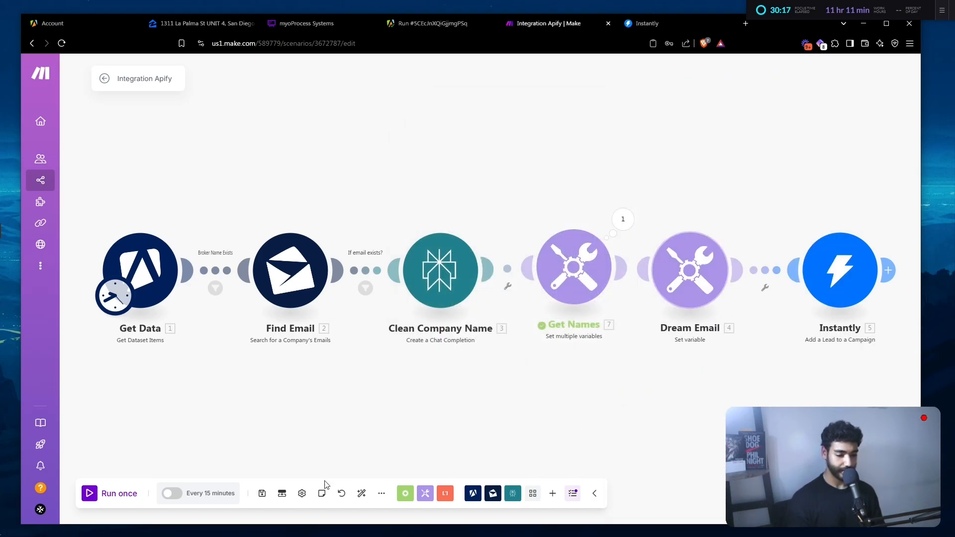
left_click(362, 492)
left_click(842, 270)
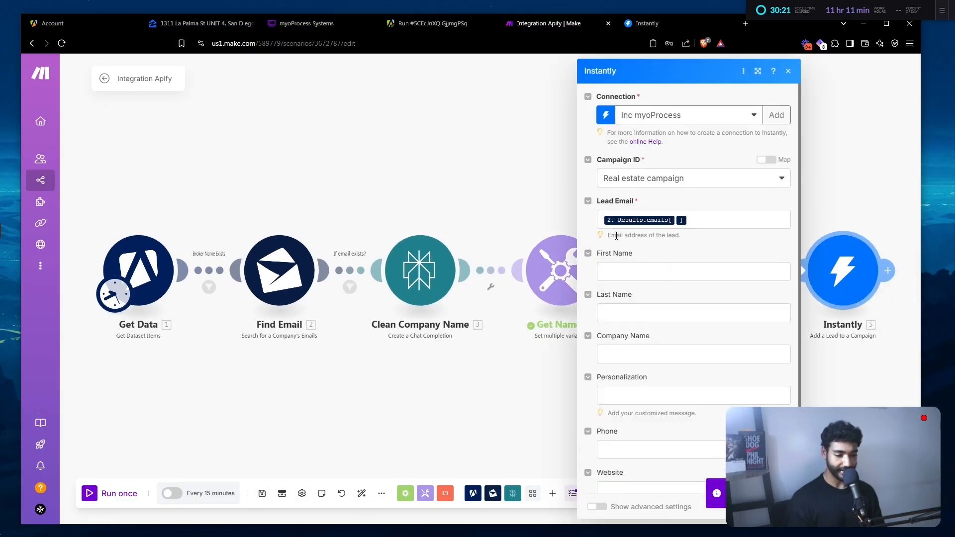
left_click(642, 272)
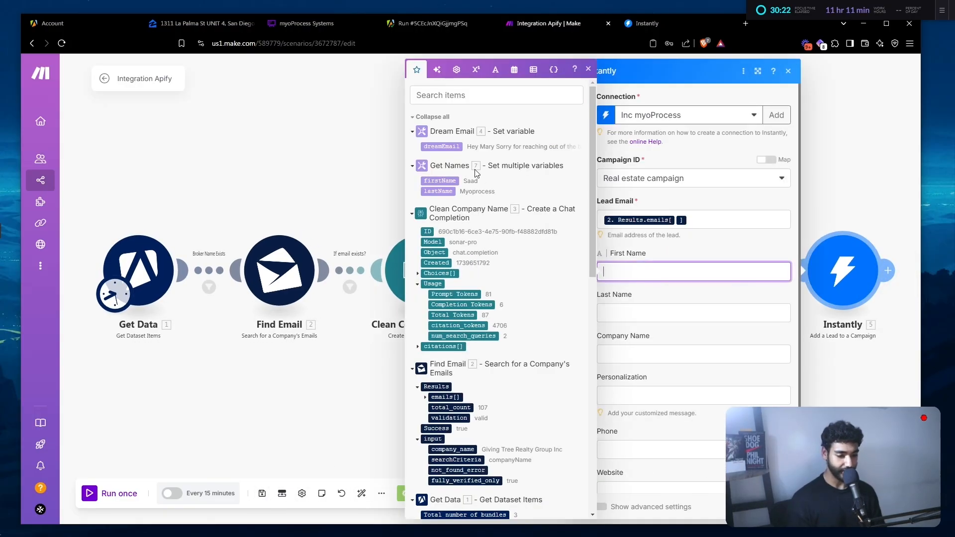
left_click(446, 181)
left_click(438, 191)
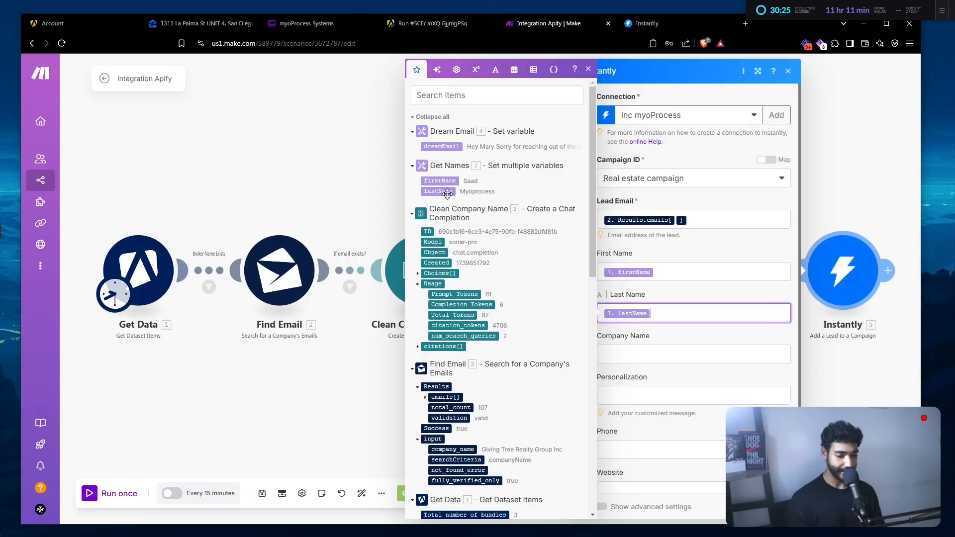
- Map Company Name to Choices[].Message.Content and Personalization to dreamEmail, then confirm
left_click(418, 274)
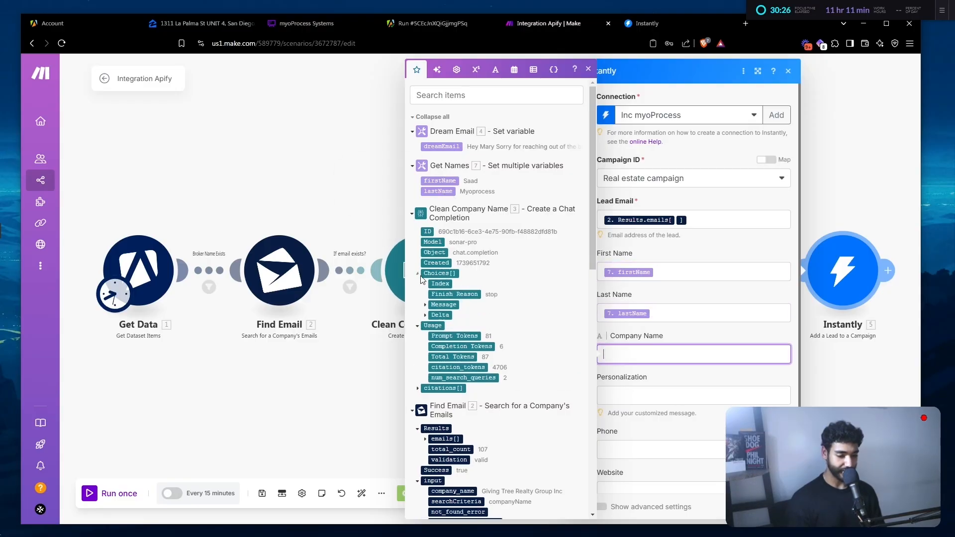
left_click(427, 306)
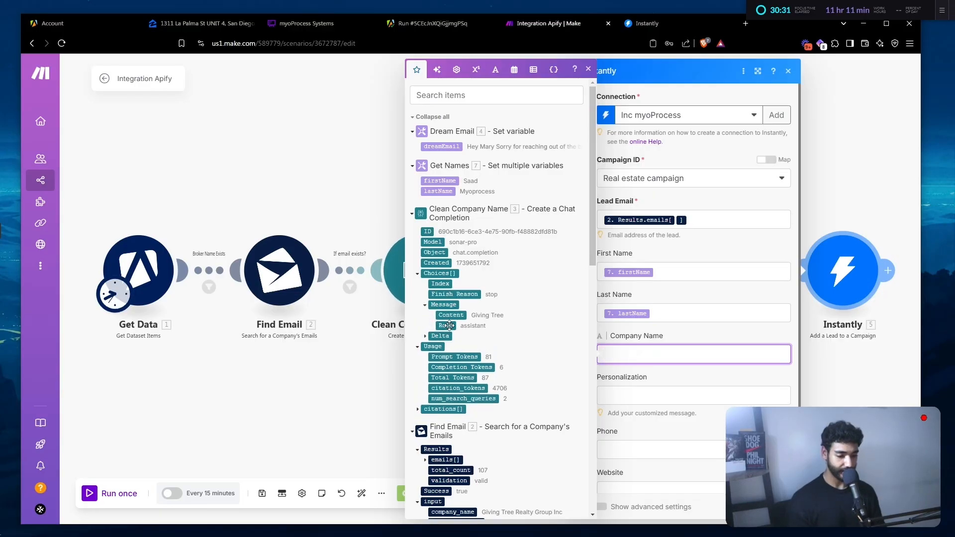
left_click(452, 316)
left_click(669, 393)
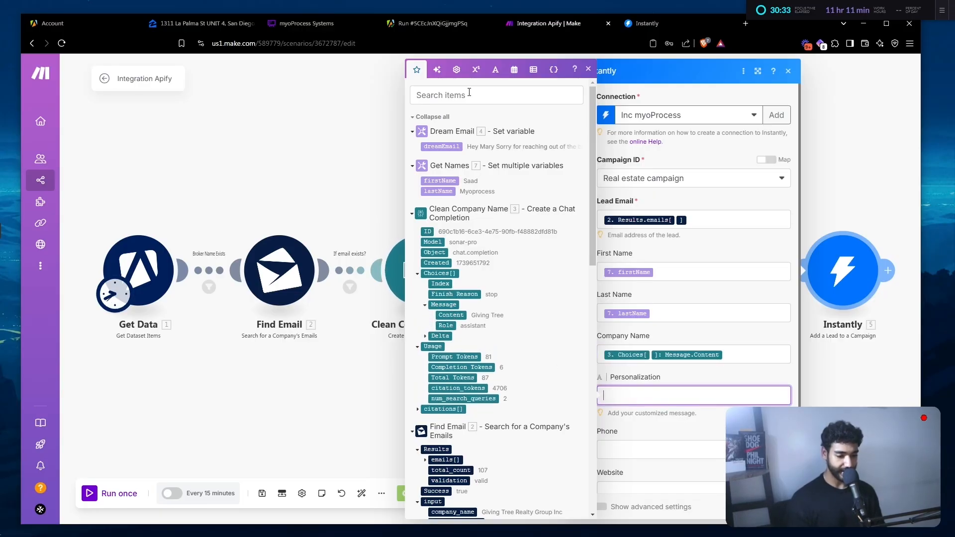
left_click(444, 145)
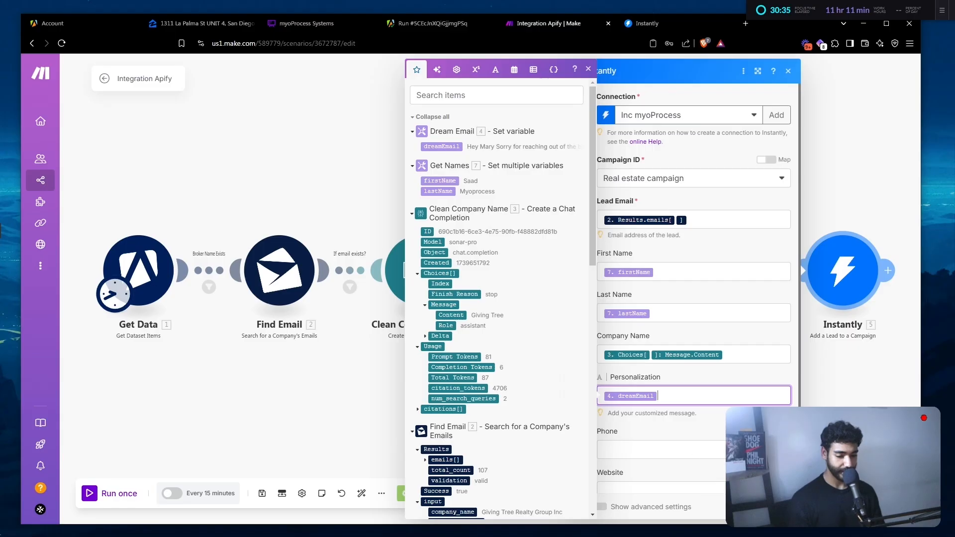
left_click(776, 507)
- Check the Real estate campaign's Leads list in Instantly
left_click(652, 28)
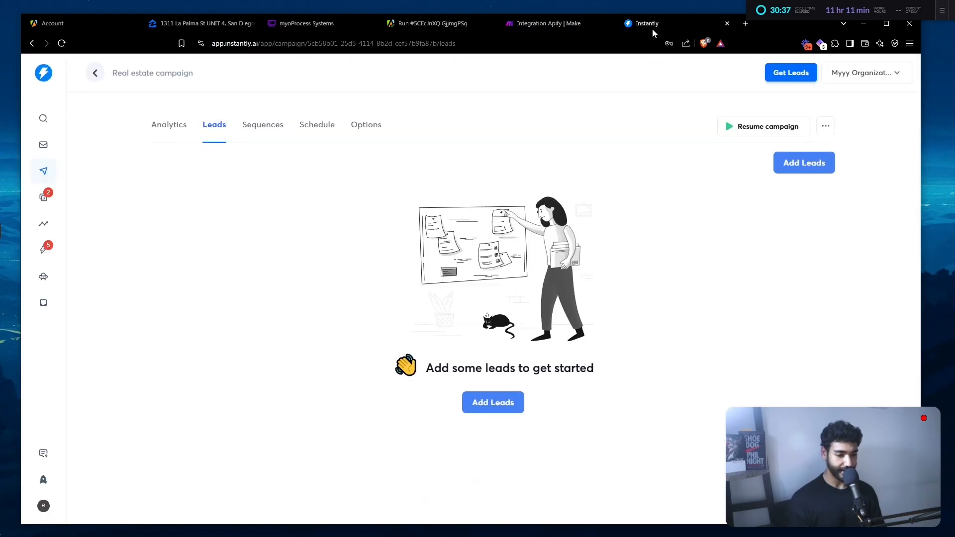
left_click(168, 126)
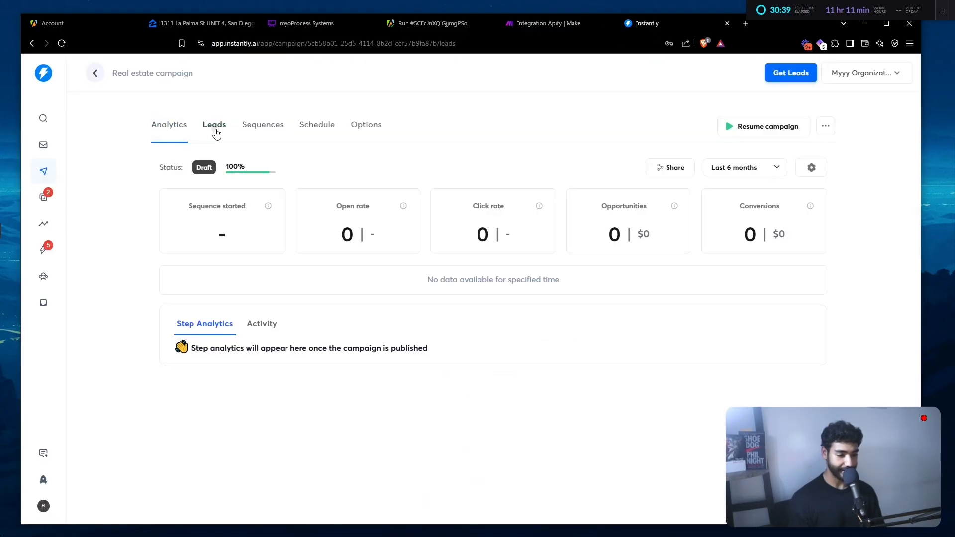
left_click(214, 129)
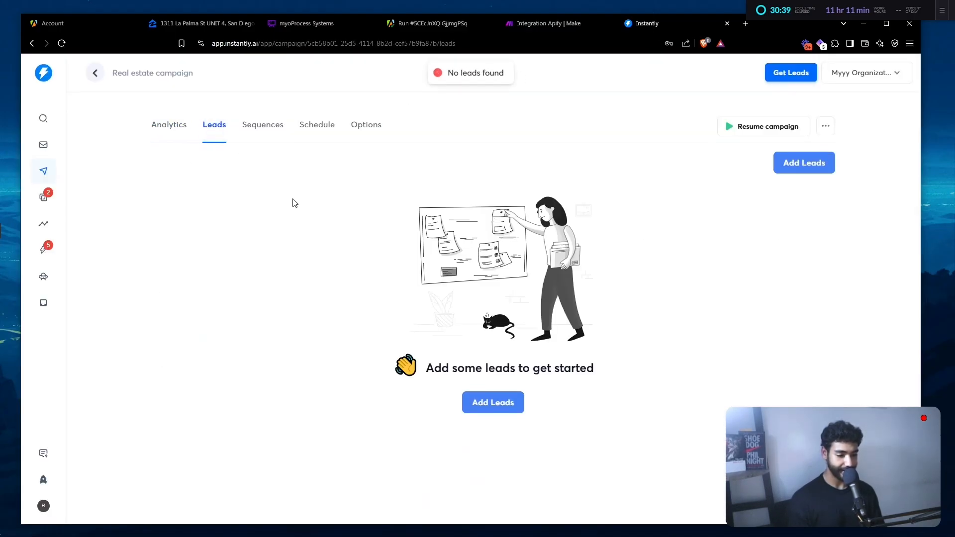
- Run the Make scenario once and follow it across the modules
left_click(515, 26)
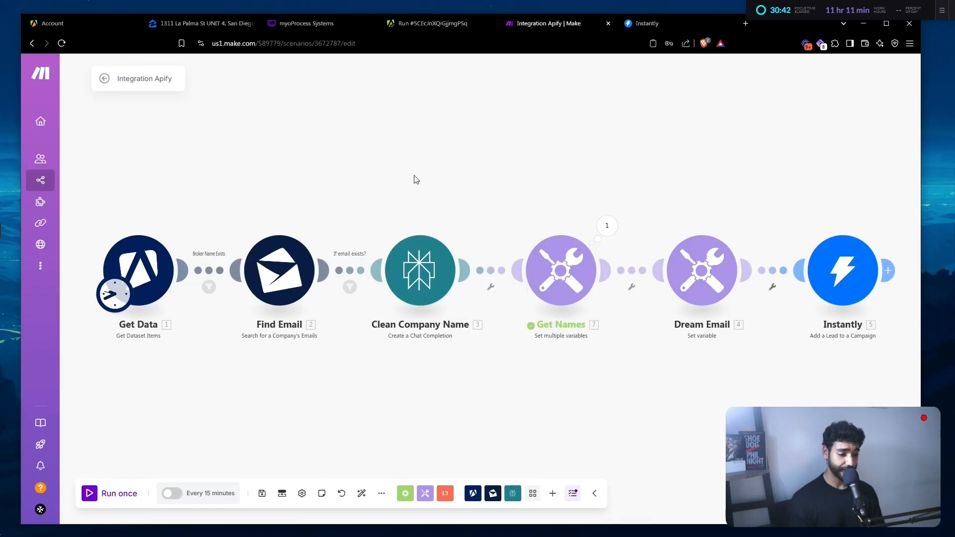
left_click(104, 495)
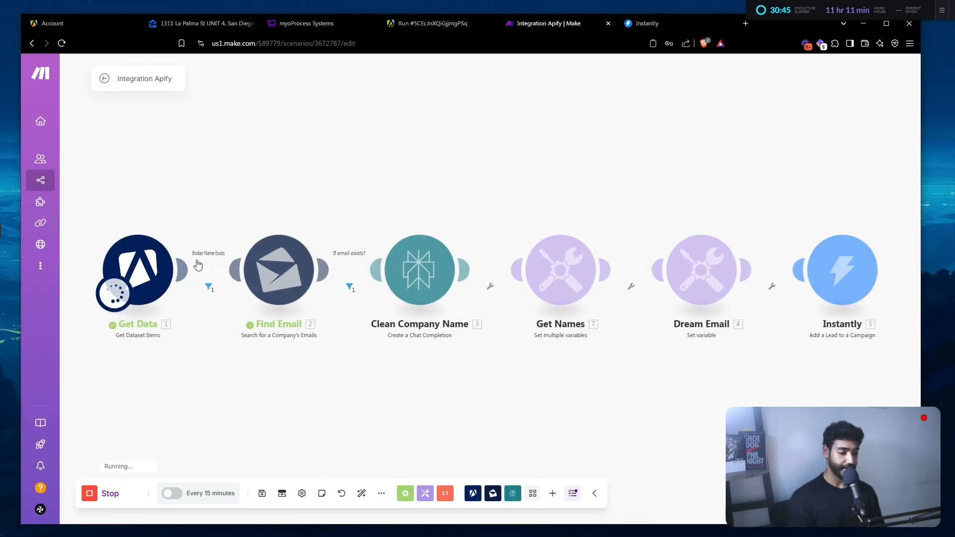
left_click_drag(331, 411, 290, 414)
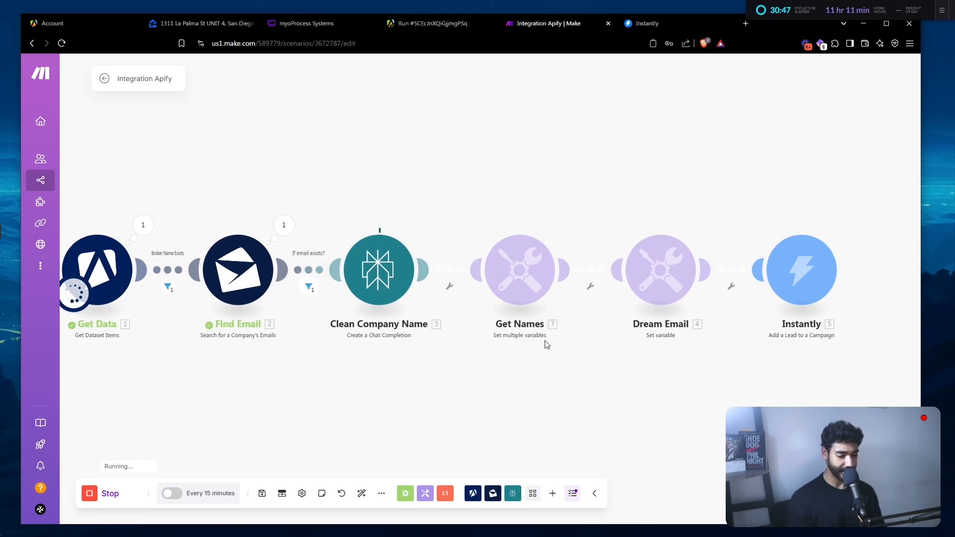
left_click_drag(672, 411, 506, 397)
- Refresh the Instantly leads list to see the new lead, then open Sequences
left_click(665, 20)
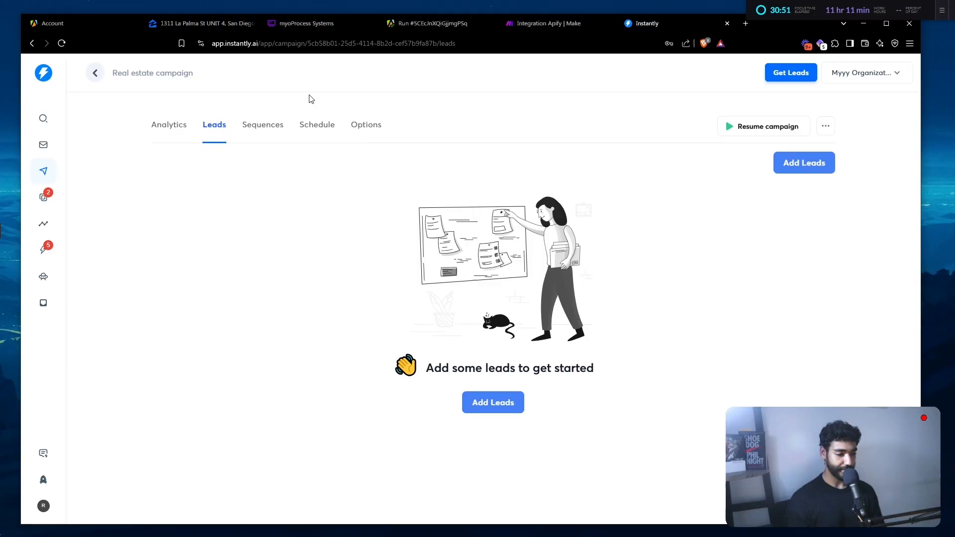
left_click(169, 125)
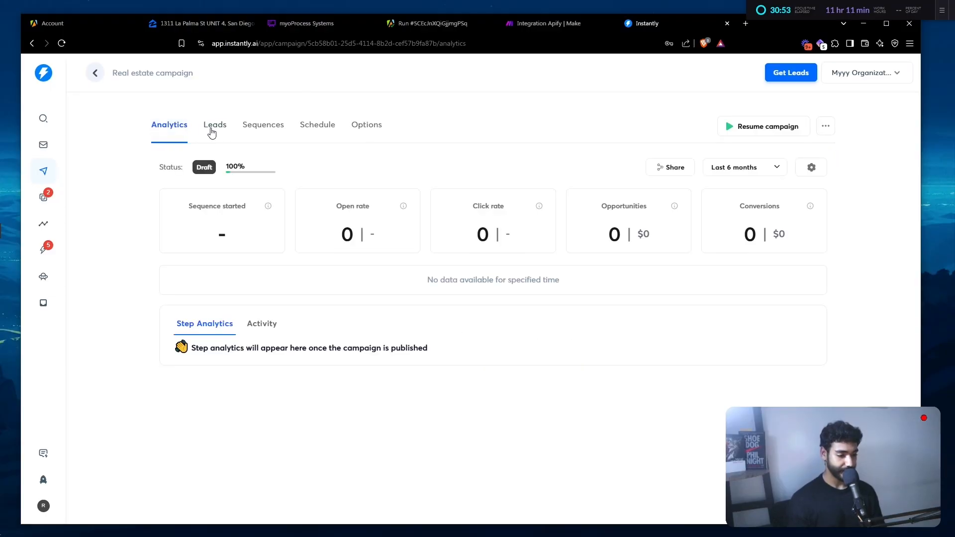
left_click(213, 125)
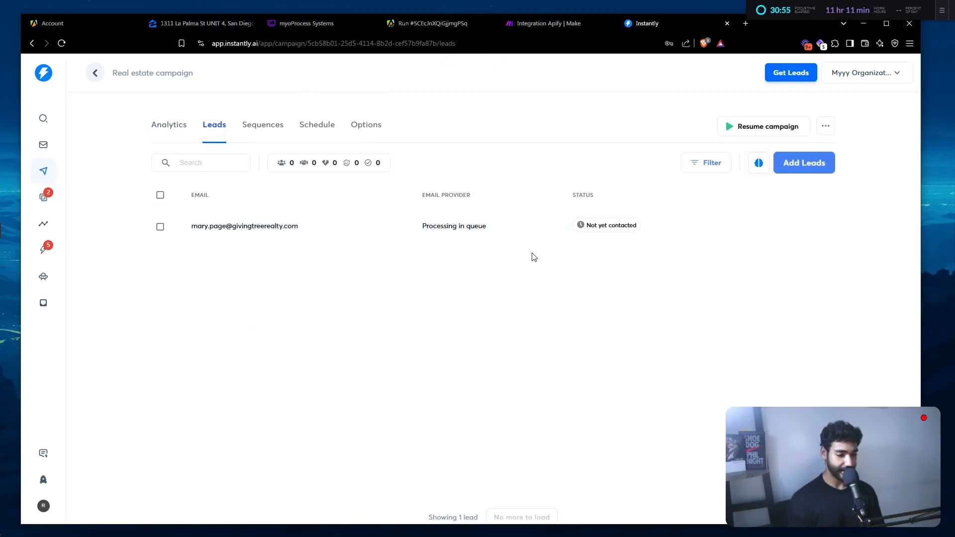
left_click(263, 139)
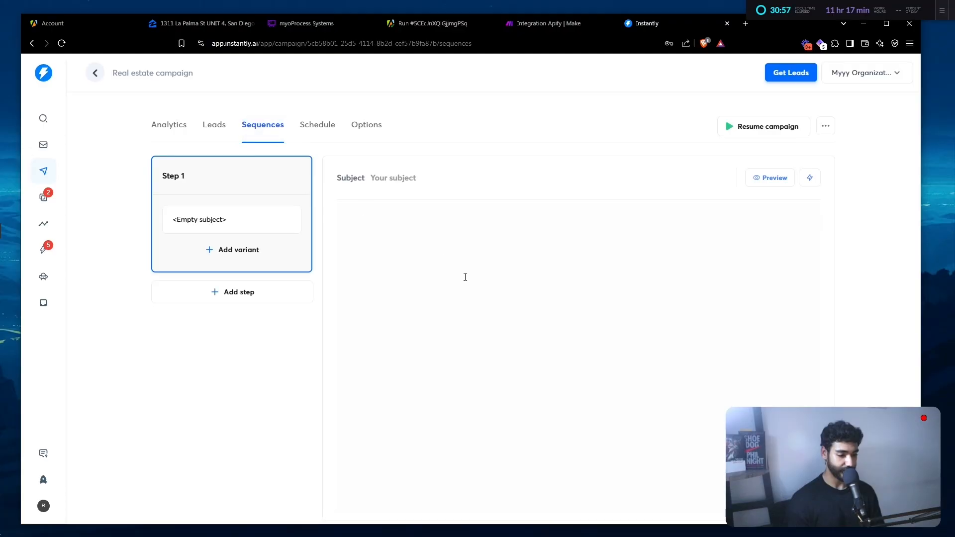
- Set the Step 1 body to {{personalization}} and preview the rendered email
type("{{")
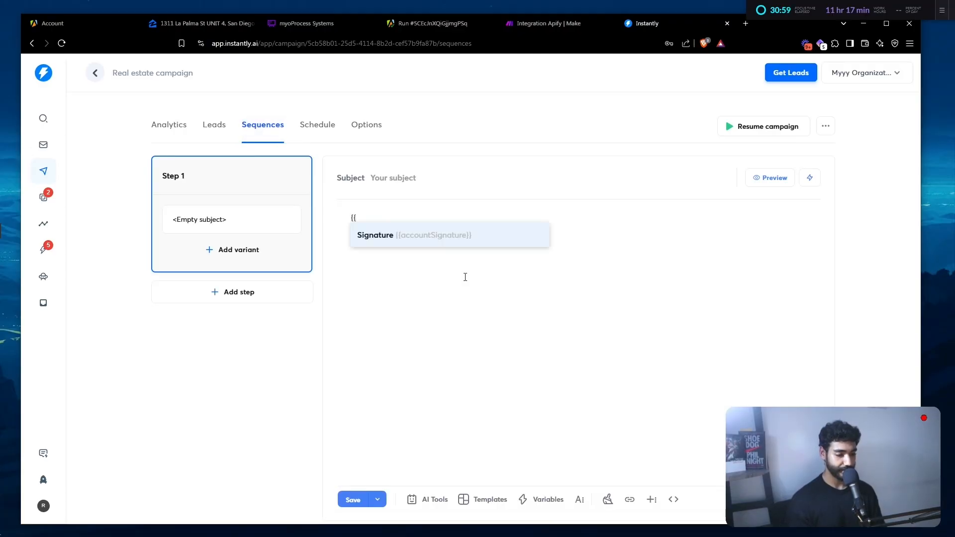
type("personalization")
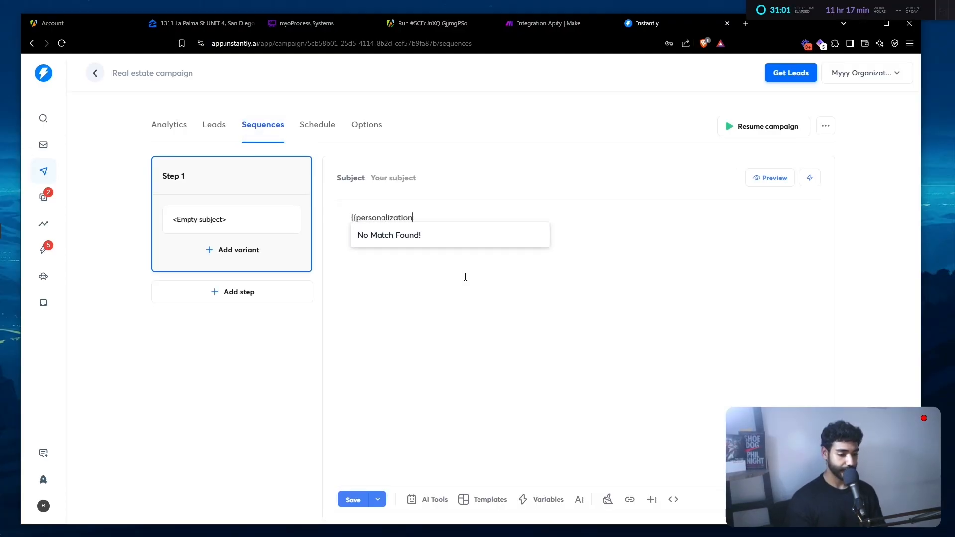
left_click(774, 179)
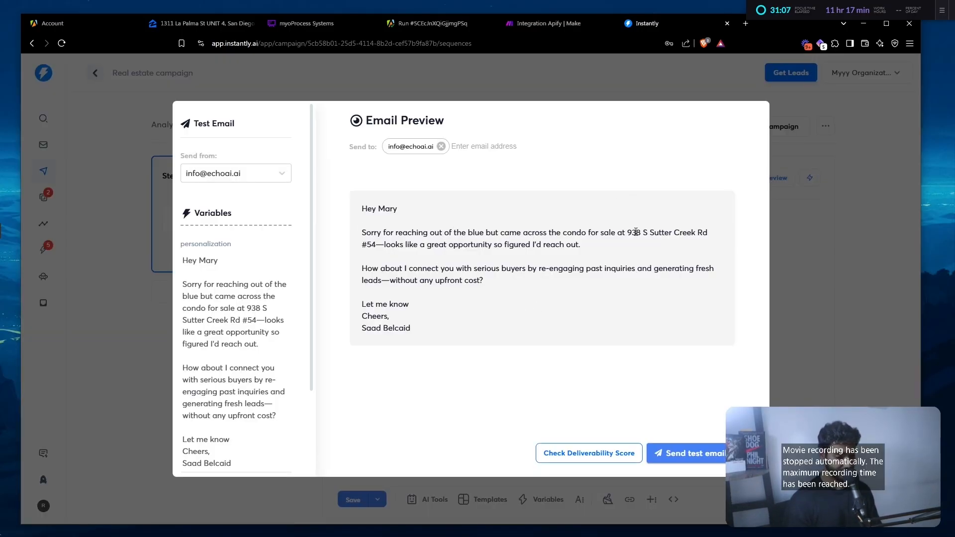
left_click(839, 302)
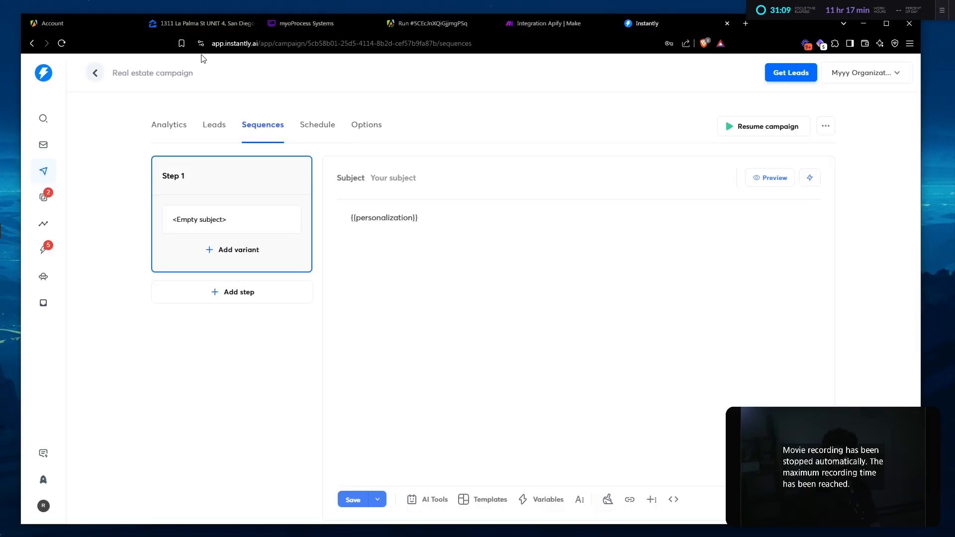
- Change the Get Data module's Limit from 3 to 50 and save
left_click(527, 23)
left_click_drag(185, 384, 548, 369)
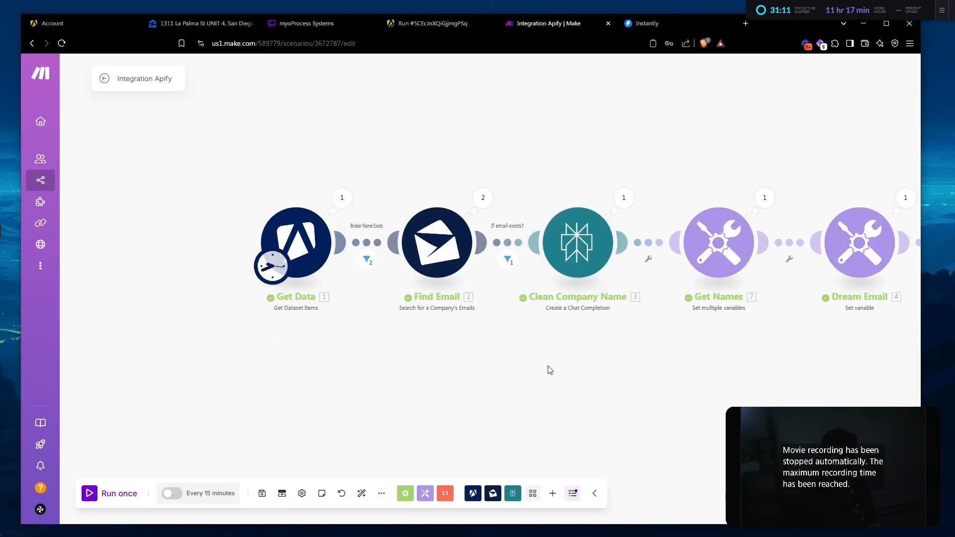
left_click(296, 244)
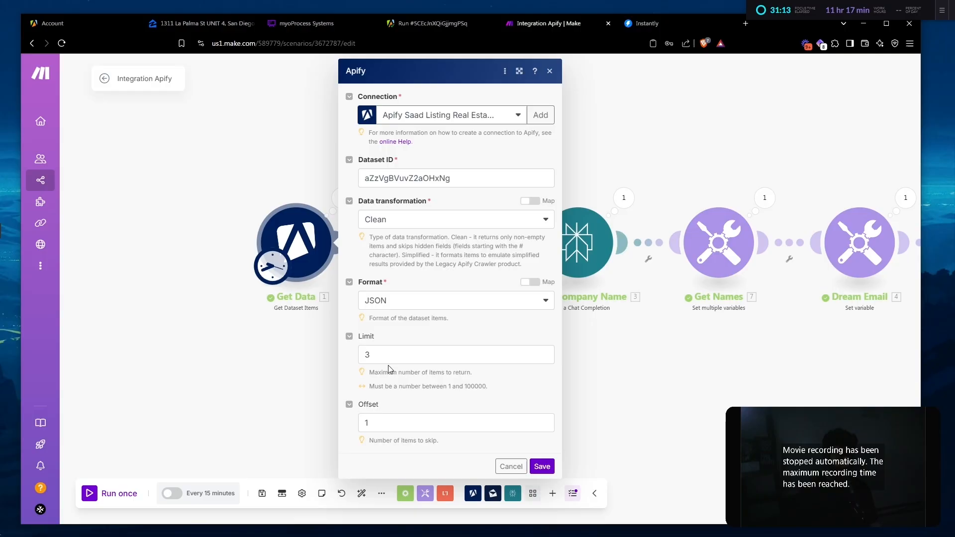
double_click(390, 370)
left_click(396, 360)
key("BackSpace")
type("50")
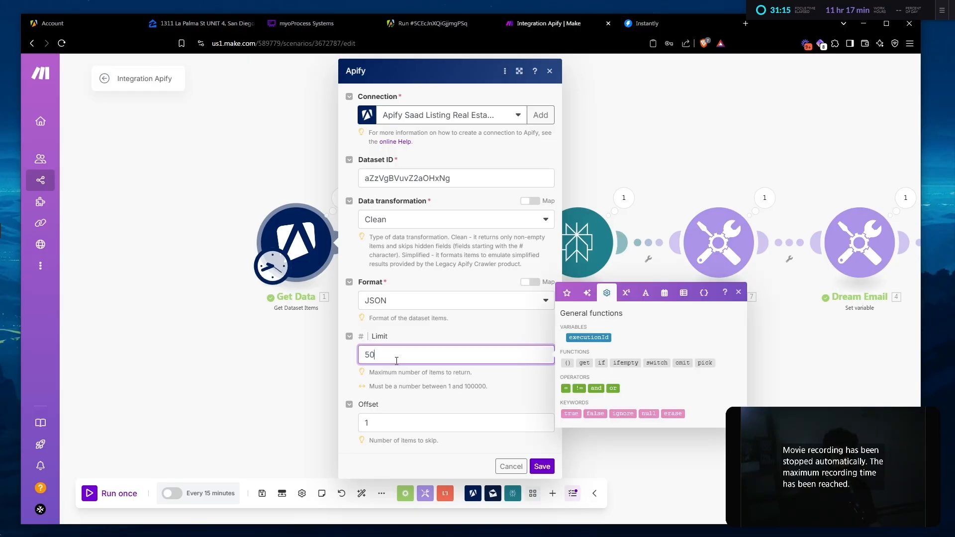
left_click(542, 466)
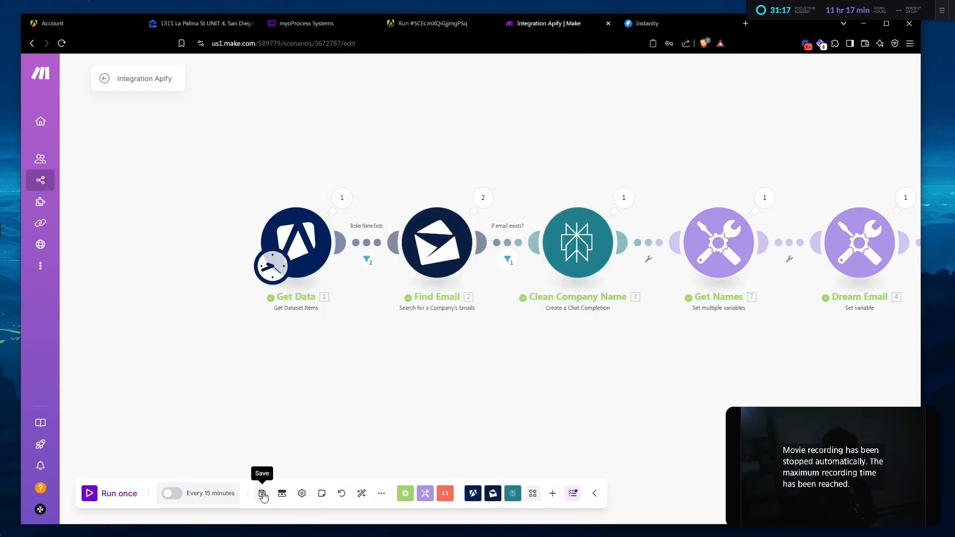
- Auto-align the modules and run the scenario once
left_click(362, 493)
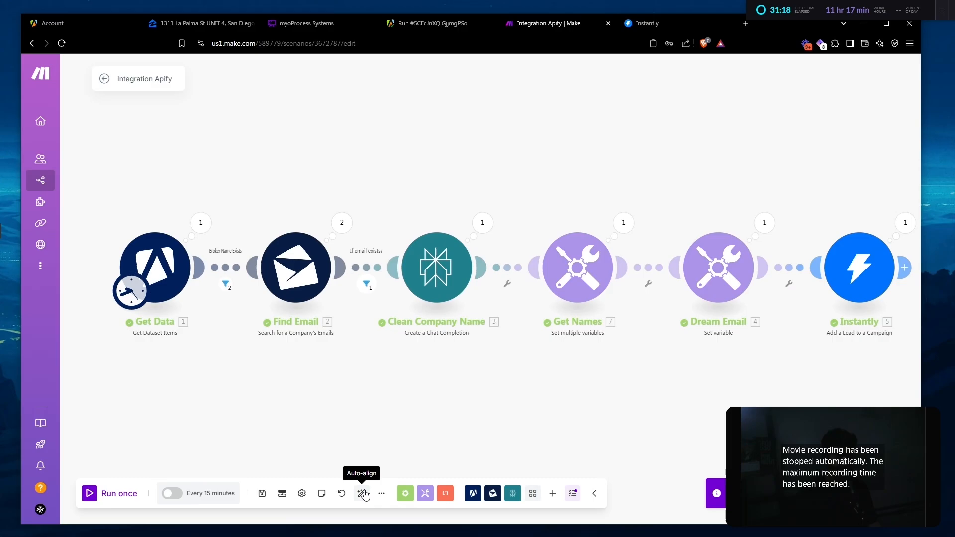
left_click(115, 495)
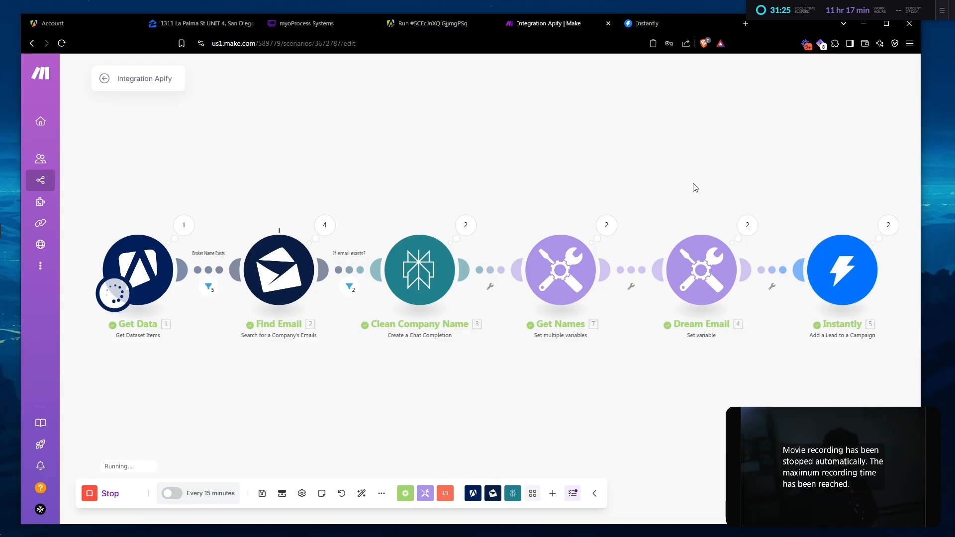
left_click_drag(835, 210, 731, 200)
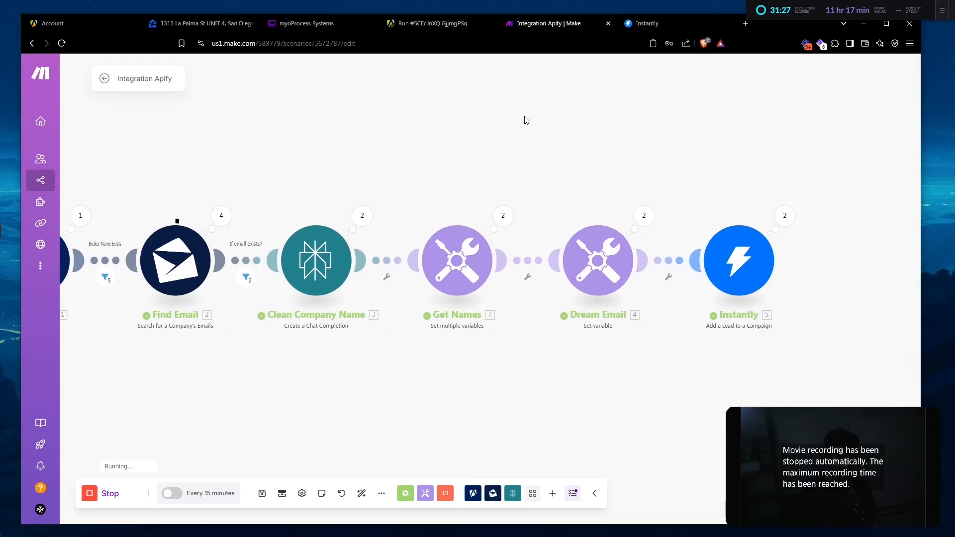
- Reload the Real estate campaign's leads list in Instantly to show the three added brokers
left_click(661, 20)
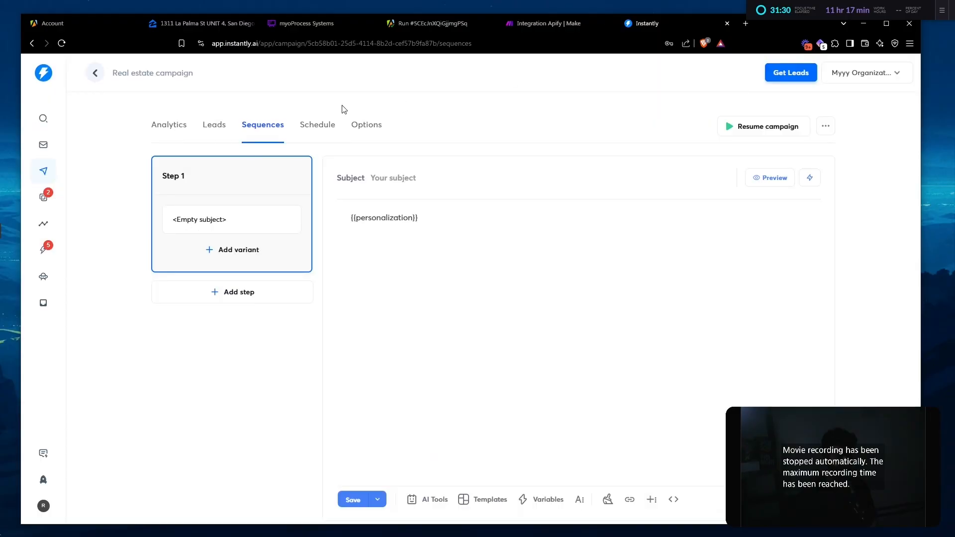
left_click(215, 126)
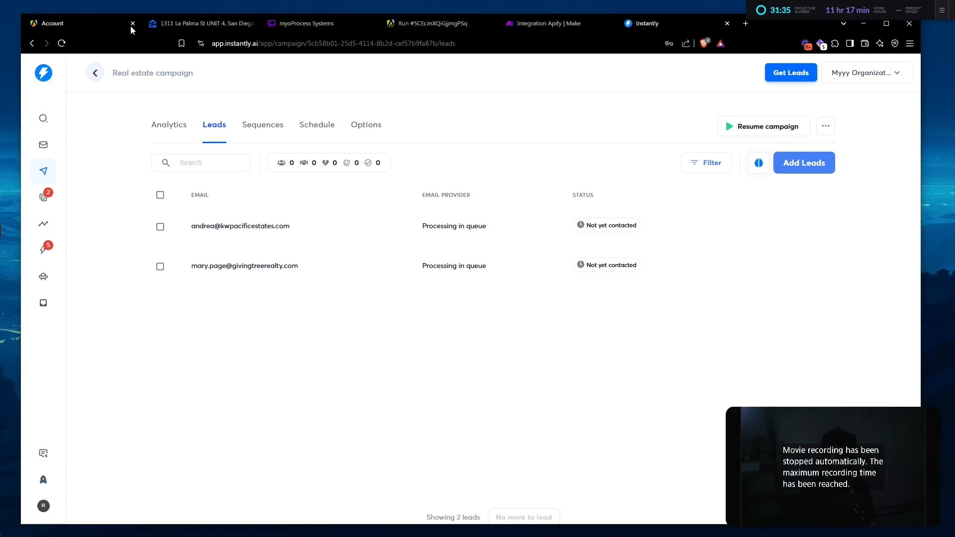
left_click(404, 44)
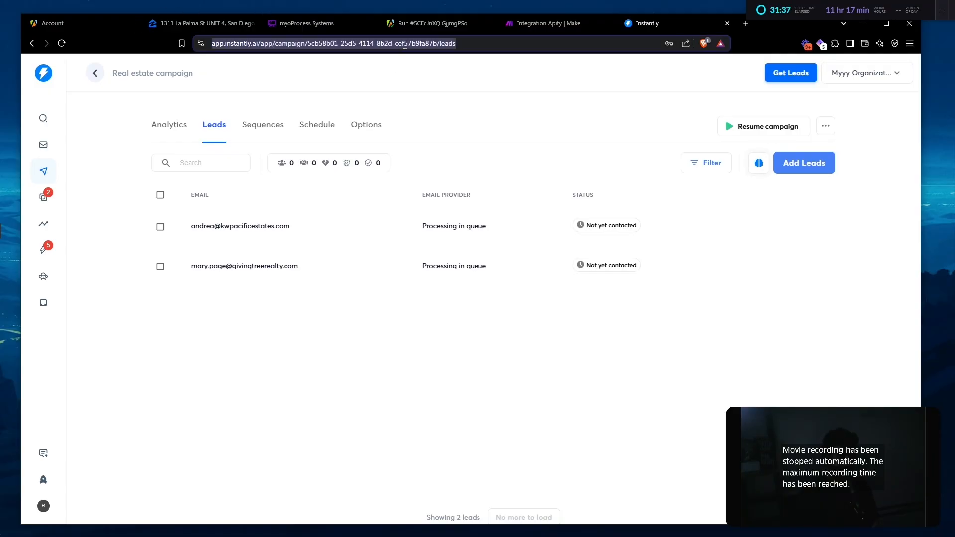
key("Return")
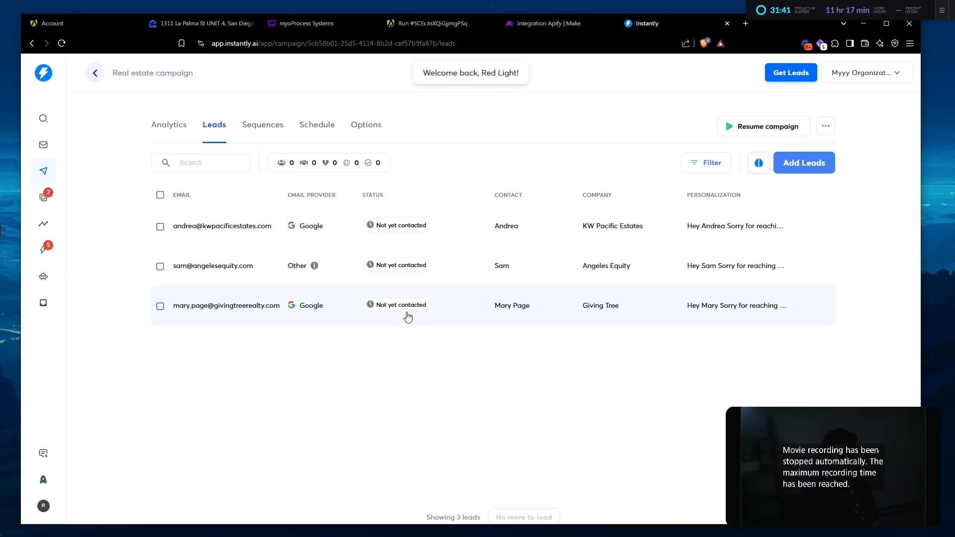
- Check on the running Make scenario, then bring up the Test Email preview of the campaign sequence
left_click(527, 25)
left_click_drag(347, 164, 365, 158)
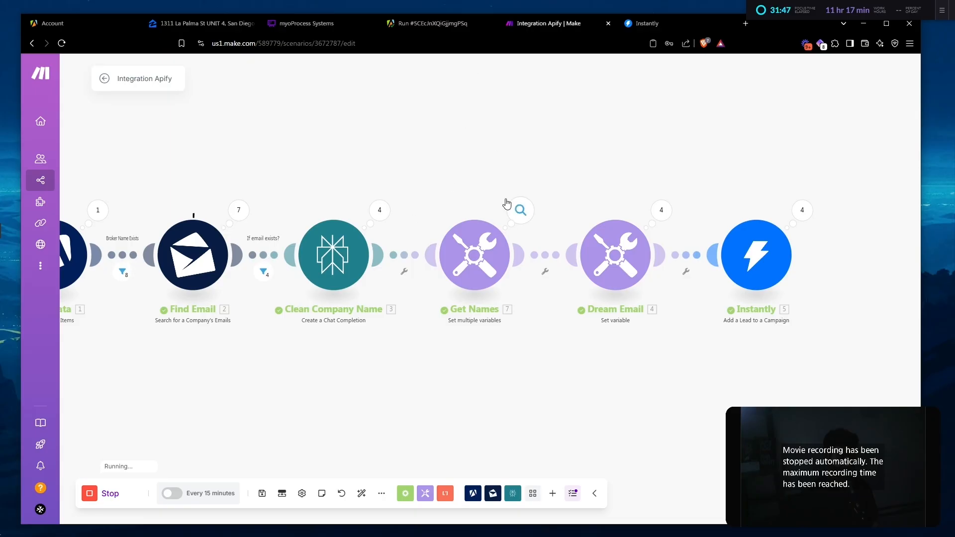
left_click(694, 26)
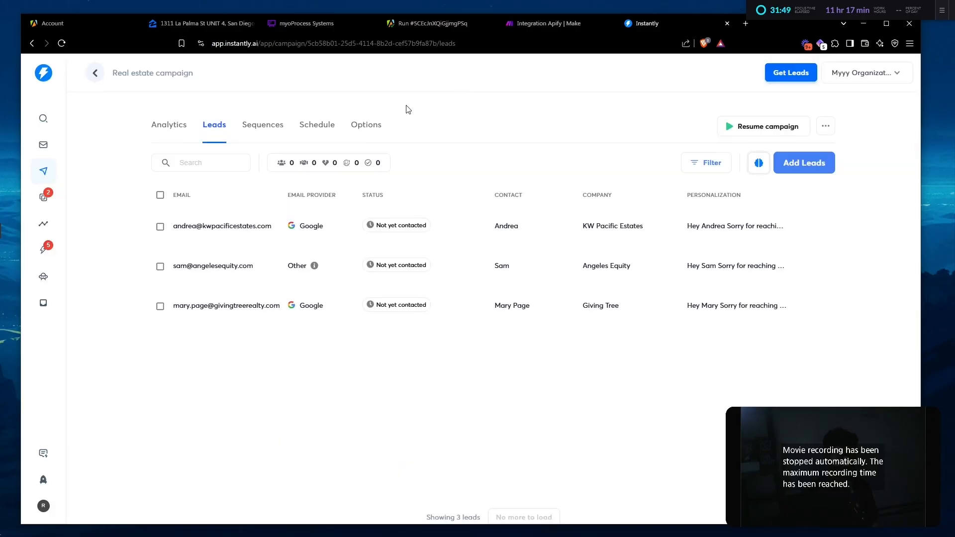
left_click(256, 127)
left_click(769, 178)
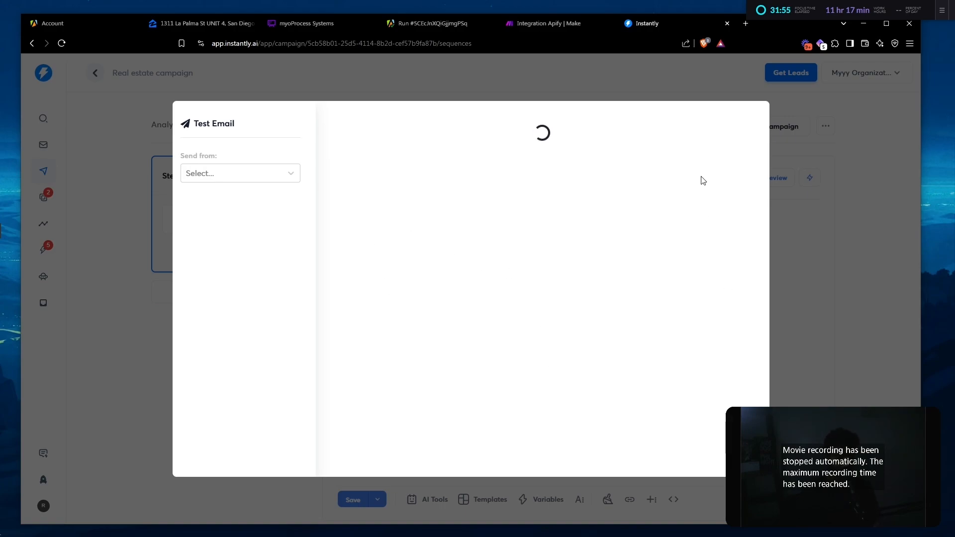
- Close the stalled email preview and reload the sequence page
left_click(790, 145)
left_click(444, 40)
key("Return")
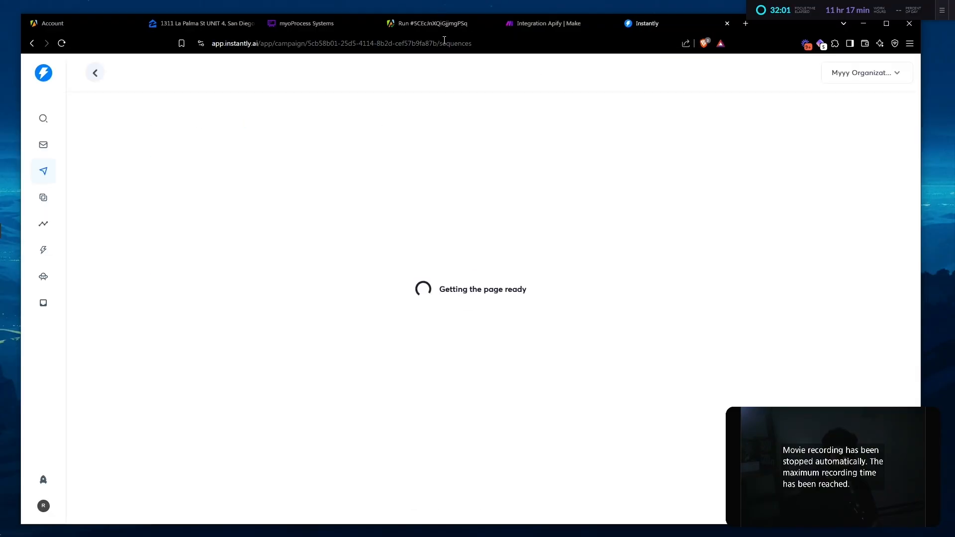
- Insert the {{personalization}} variable into the Step 1 email body and preview the personalized email
left_click(592, 249)
type("{")
key("Down")
key("Down")
key("Down")
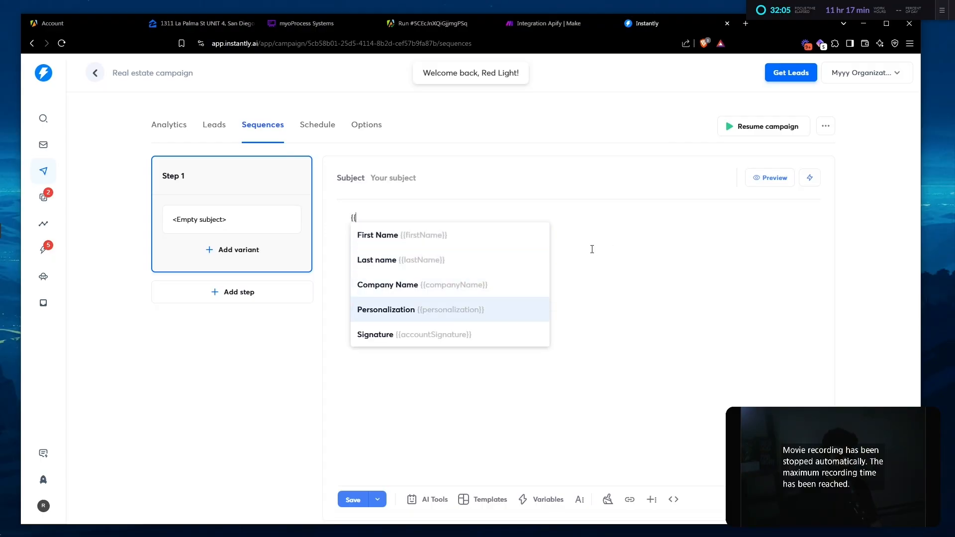
key("Return")
left_click(753, 184)
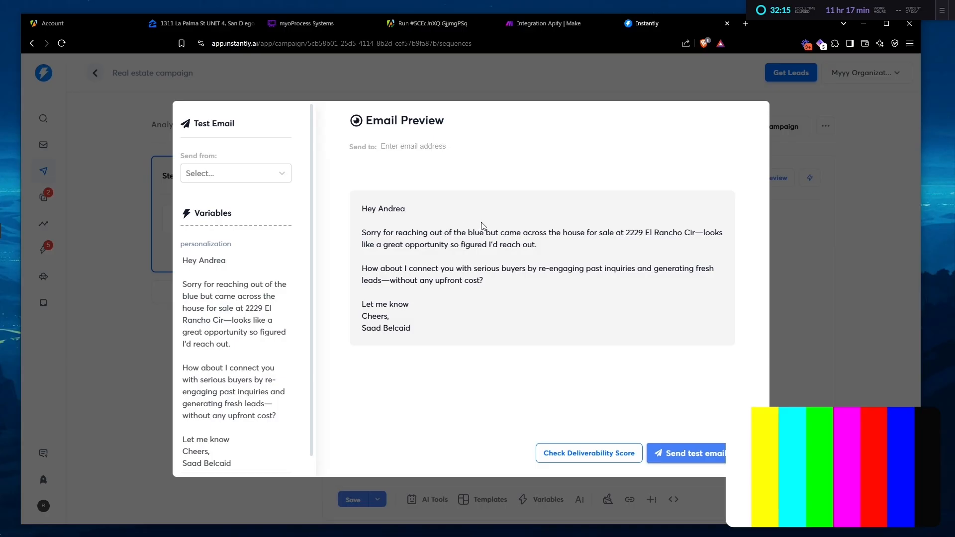
left_click(799, 285)
- Stop the Make scenario after six bundles reach the Instantly step, then auto-align the modules
left_click(535, 25)
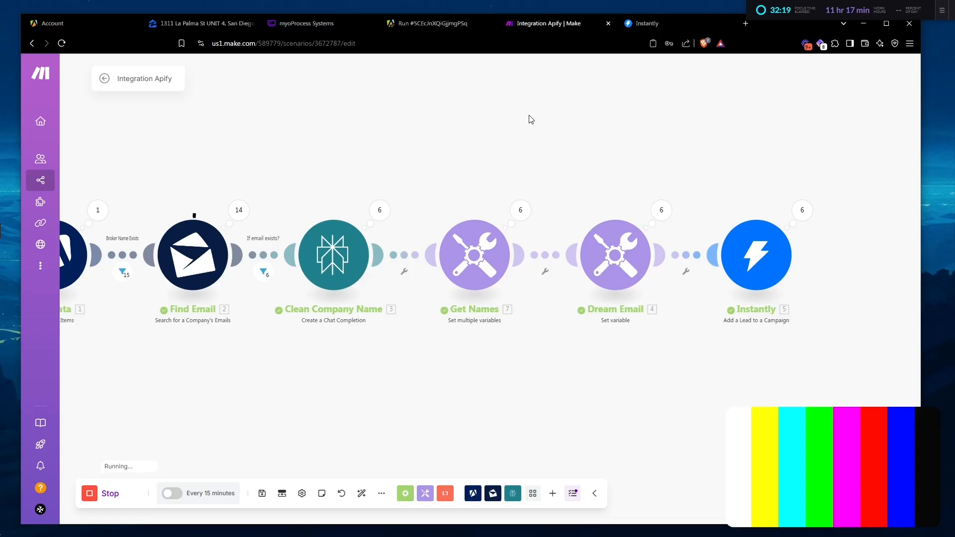
left_click_drag(530, 119, 639, 122)
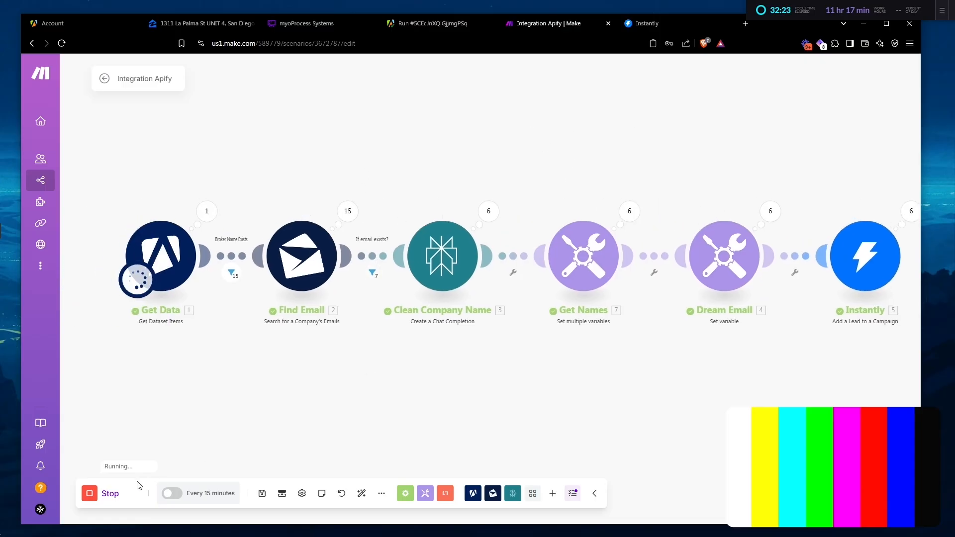
left_click(105, 494)
left_click(362, 492)
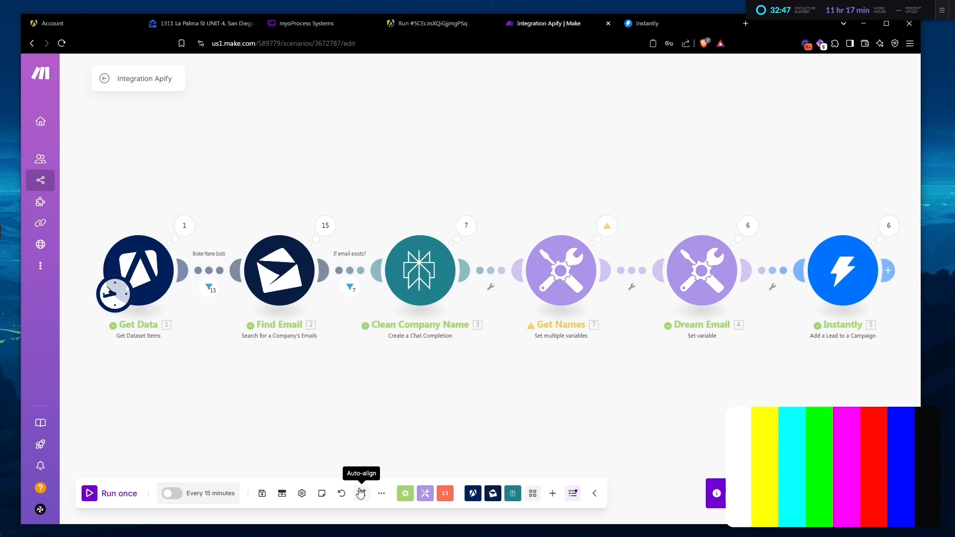